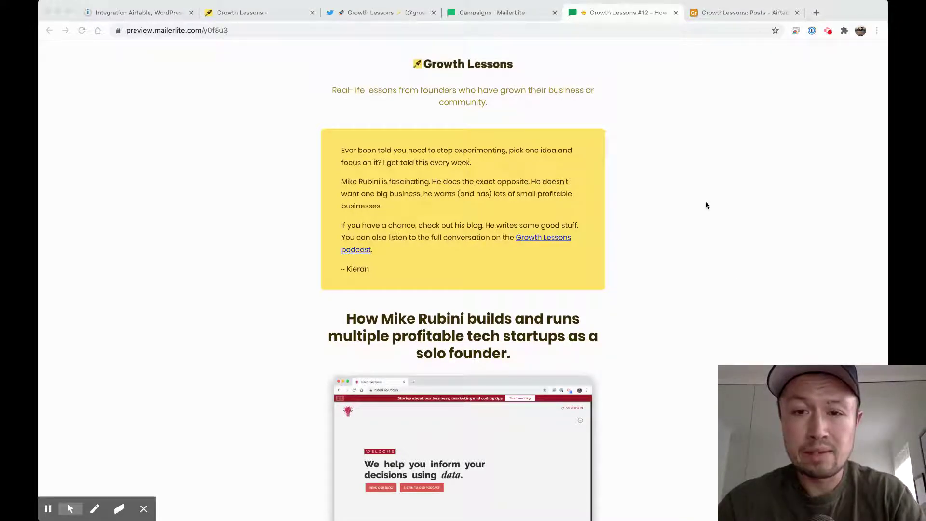
# Step: Scroll down through the current page's content and back up to review it
pyautogui.scroll(1, 706, 203)
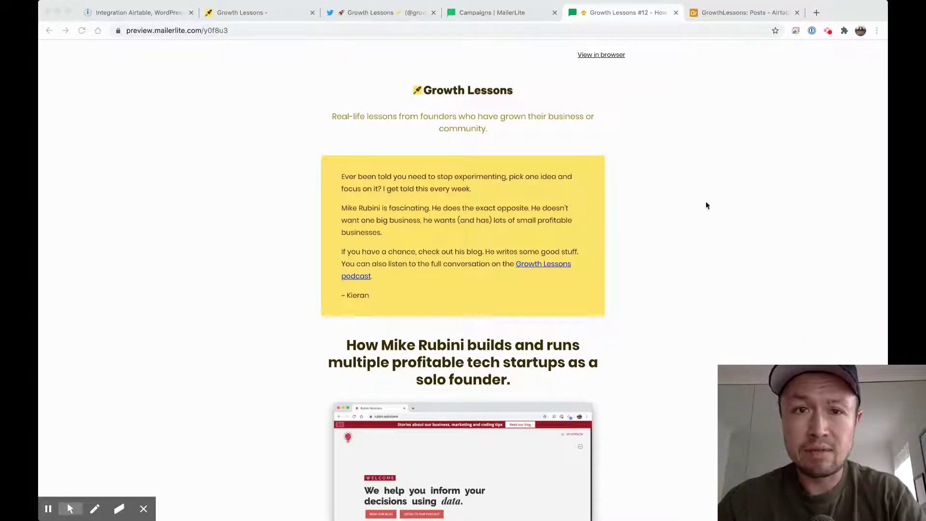
pyautogui.scroll(-1, 706, 206)
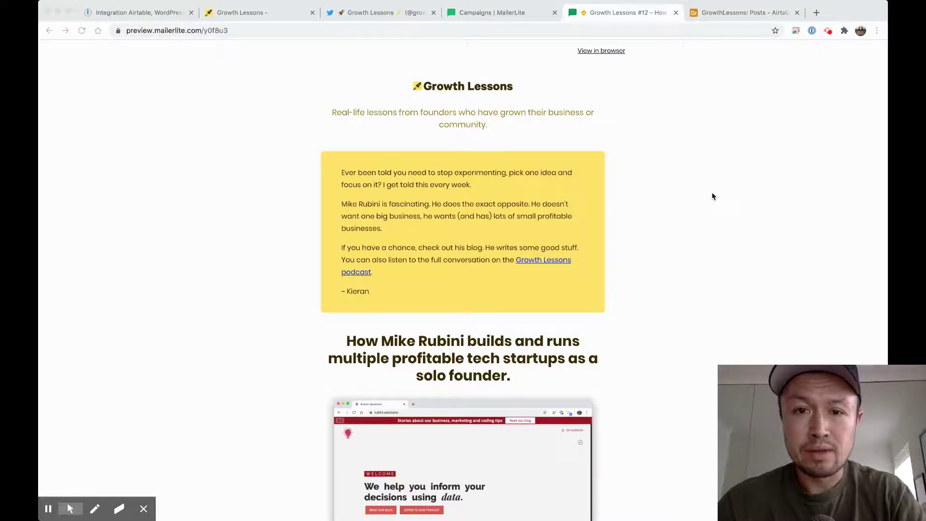
pyautogui.scroll(-4, 713, 196)
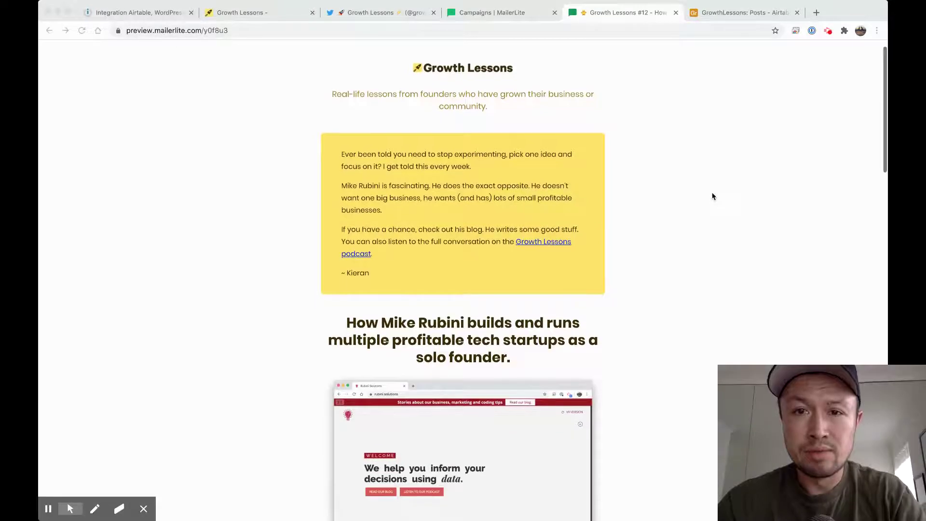
pyautogui.scroll(-1, 713, 196)
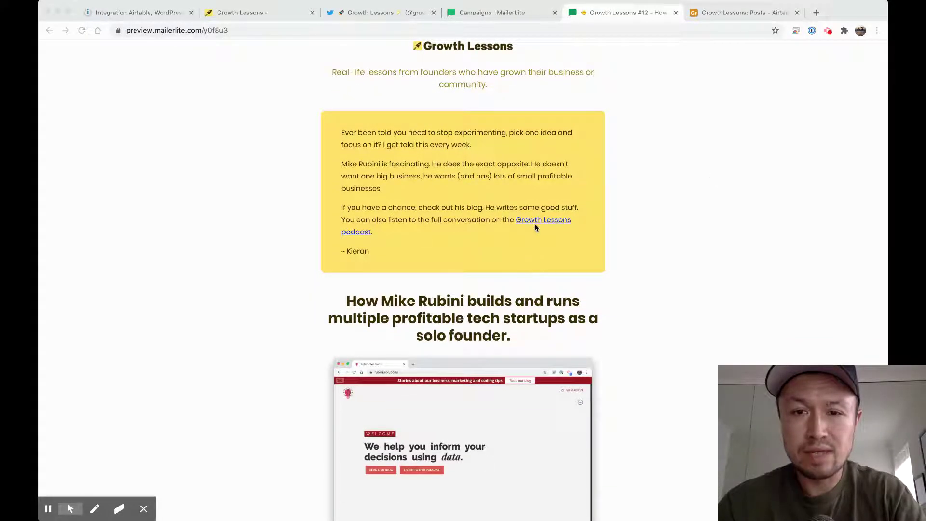
pyautogui.scroll(-5, 448, 189)
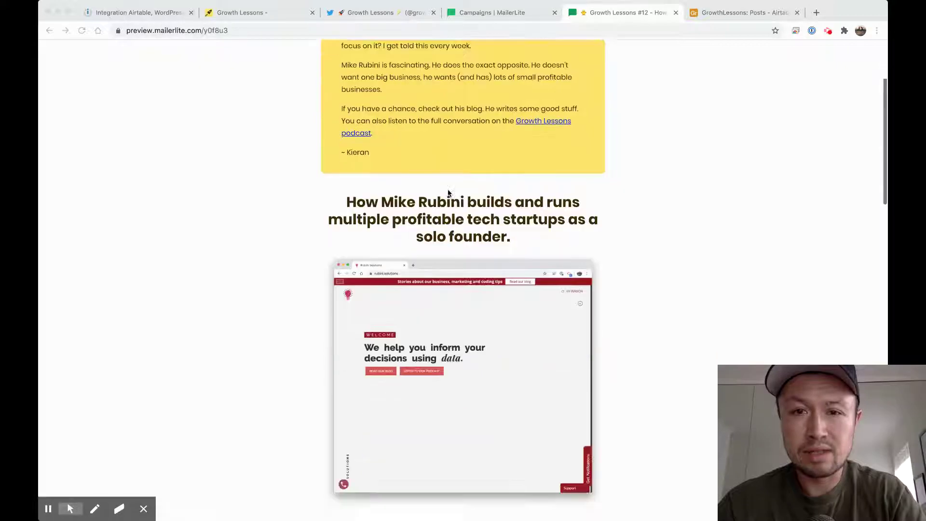
pyautogui.scroll(-4, 448, 192)
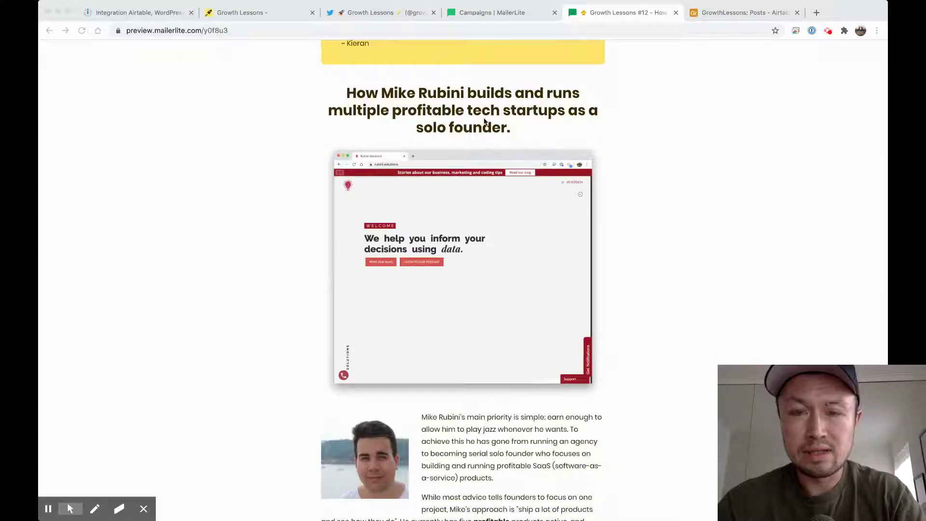
pyautogui.scroll(-3, 421, 239)
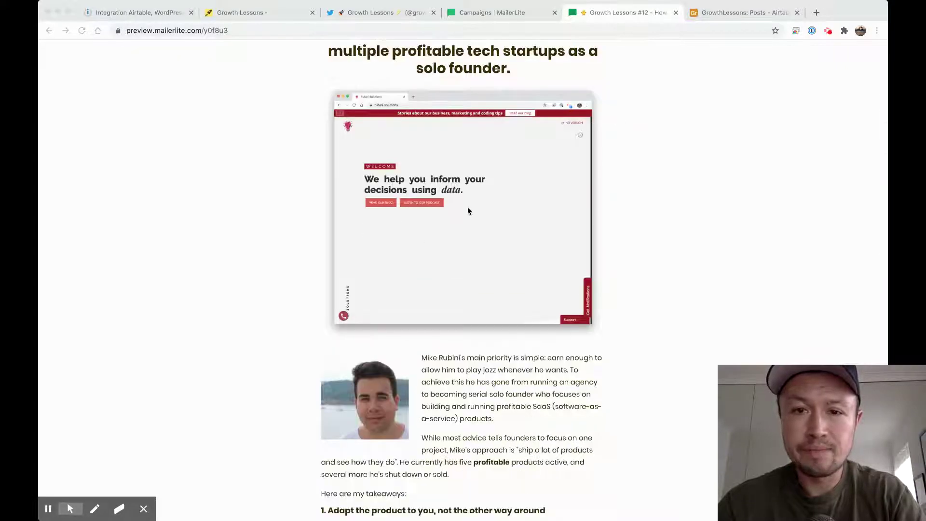
pyautogui.scroll(-2, 418, 166)
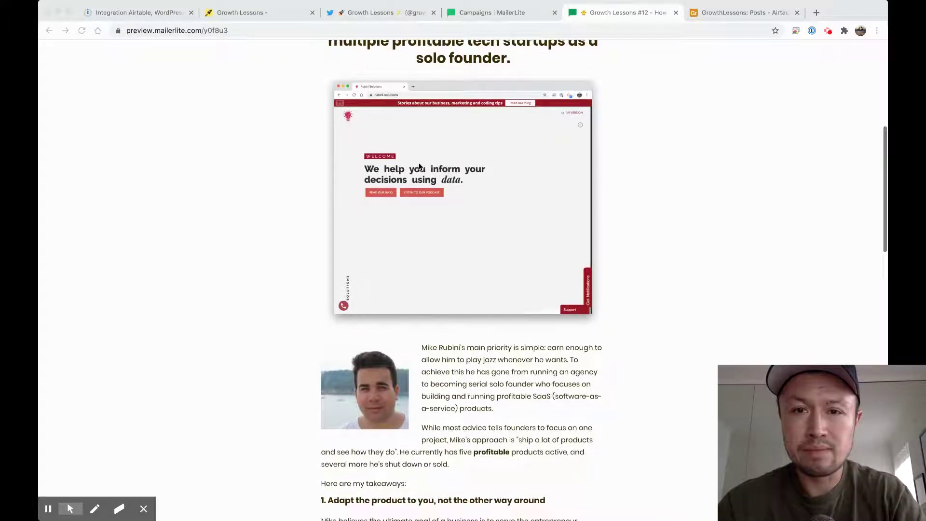
pyautogui.scroll(-6, 255, 206)
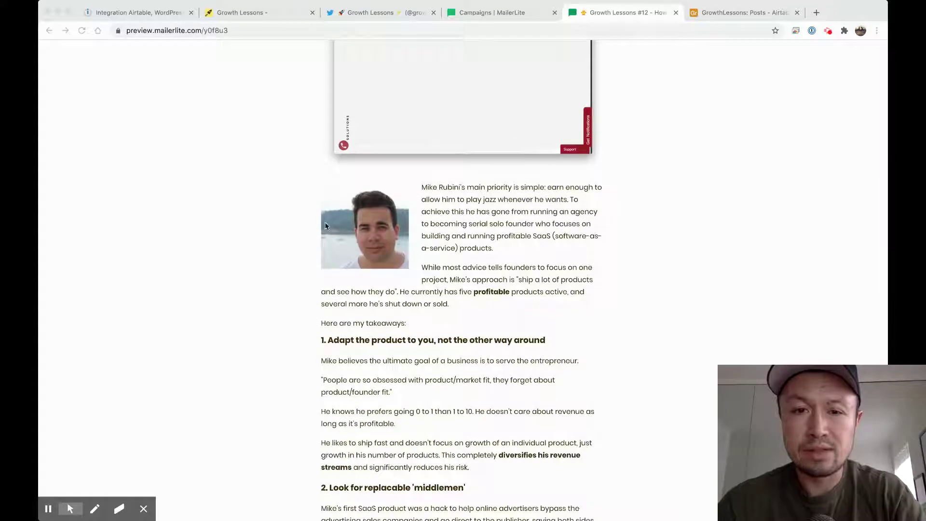
pyautogui.scroll(-5, 260, 236)
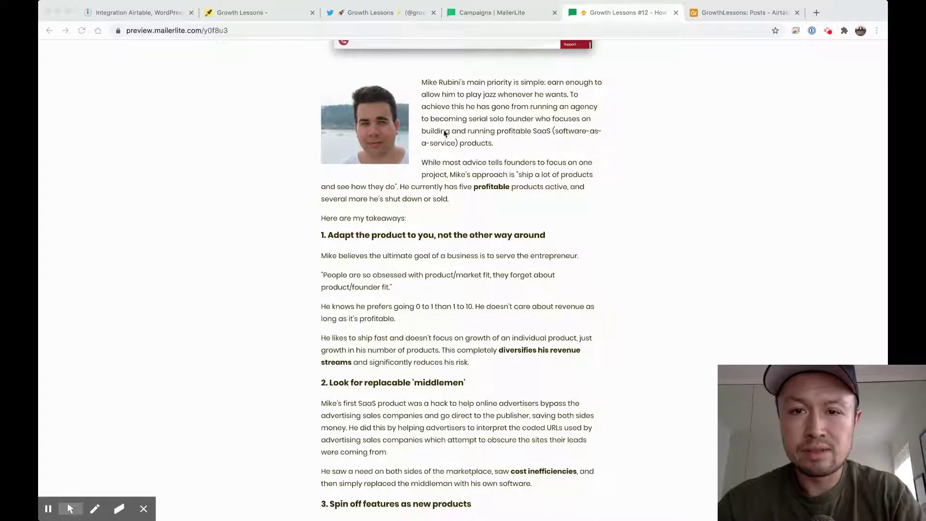
pyautogui.scroll(-4, 441, 126)
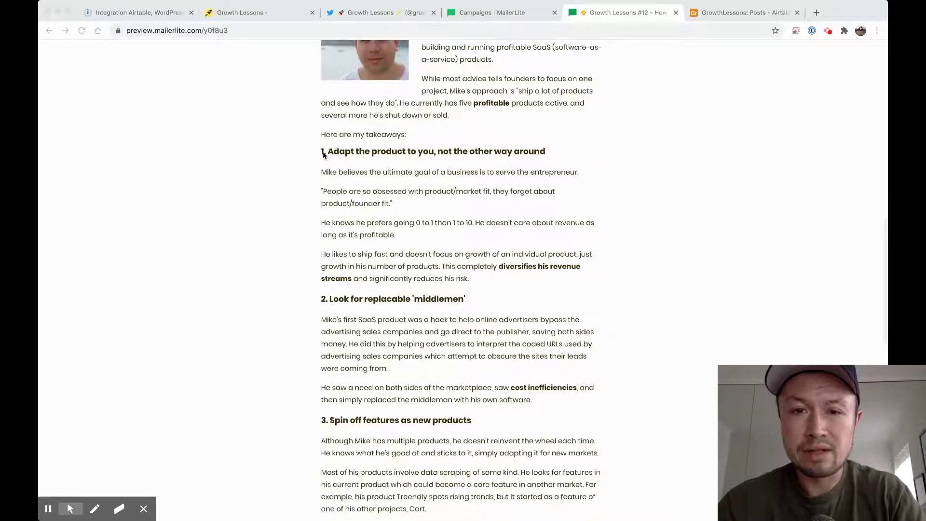
pyautogui.scroll(-5, 363, 192)
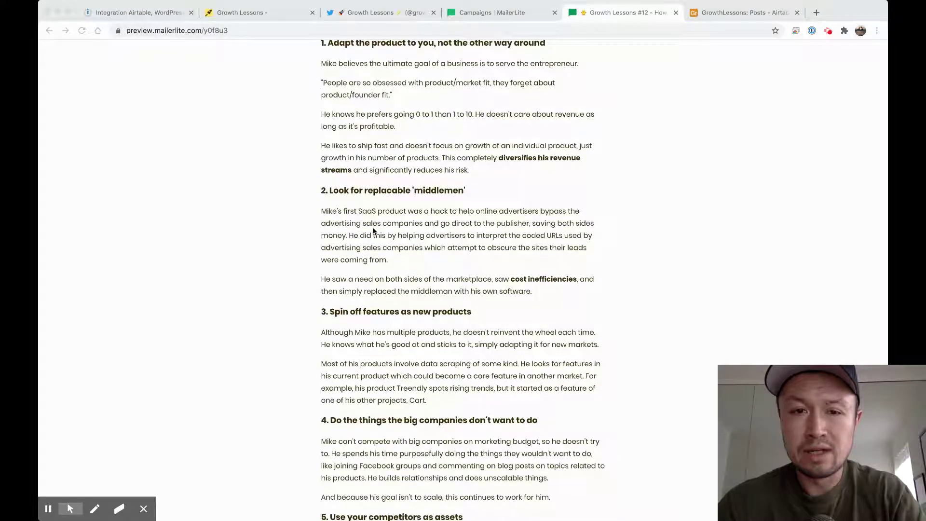
pyautogui.scroll(-7, 375, 261)
pyautogui.scroll(-3, 378, 296)
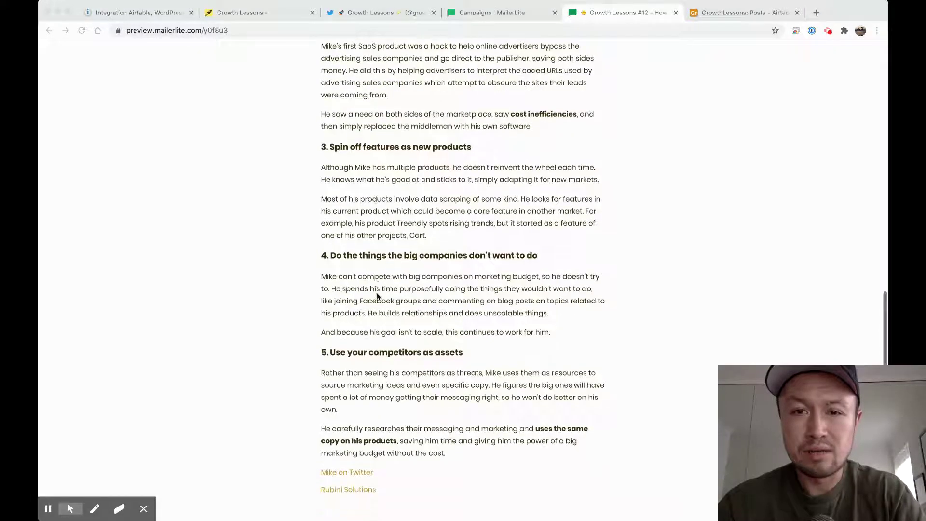
pyautogui.scroll(8, 412, 338)
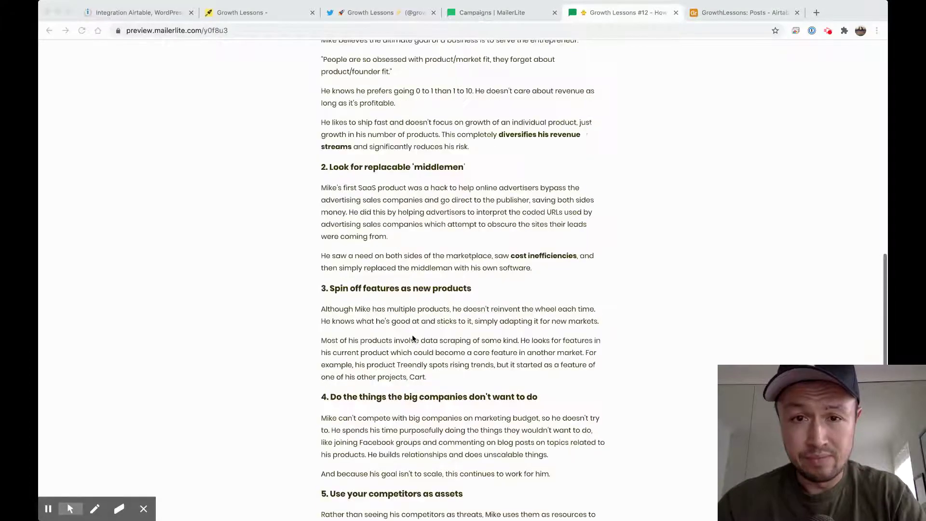
pyautogui.scroll(-8, 411, 338)
pyautogui.scroll(-7, 411, 338)
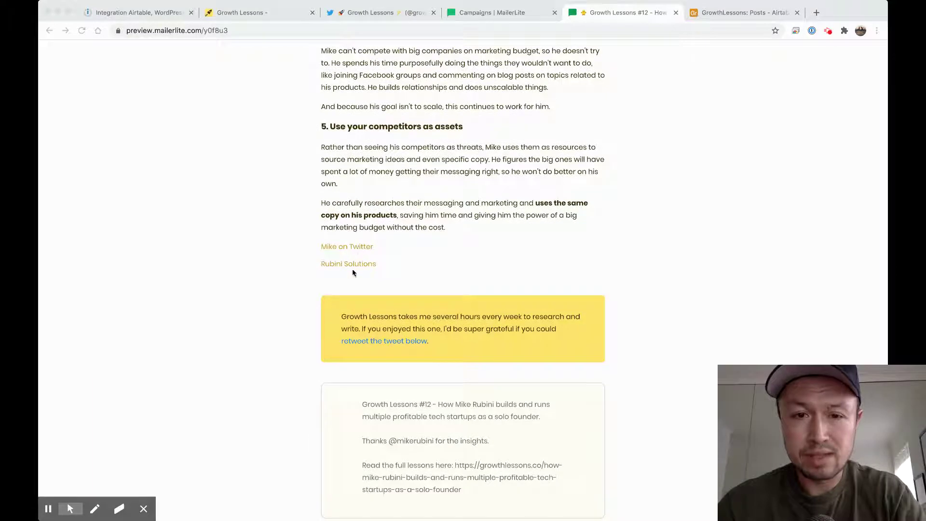
pyautogui.scroll(-4, 283, 284)
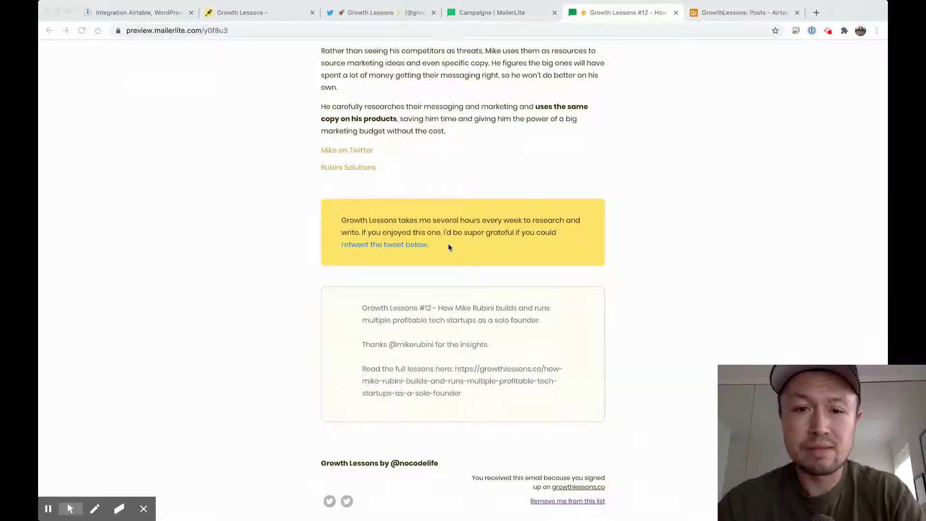
pyautogui.scroll(-2, 447, 248)
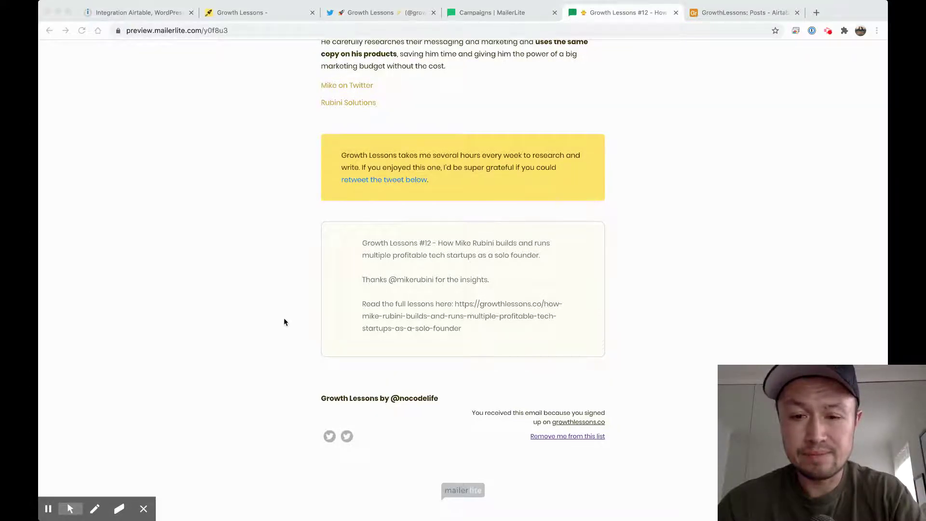
pyautogui.scroll(15, 285, 320)
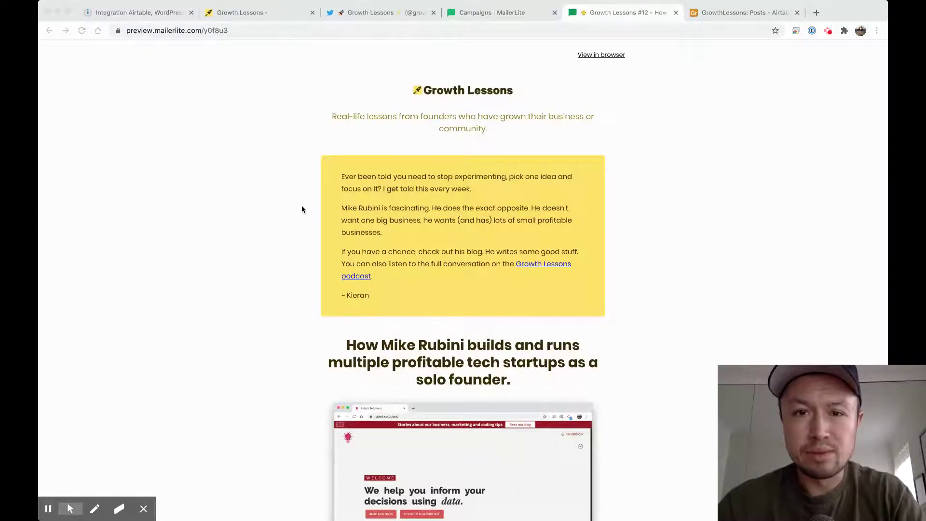
pyautogui.scroll(-5, 301, 207)
pyautogui.scroll(-20, 302, 209)
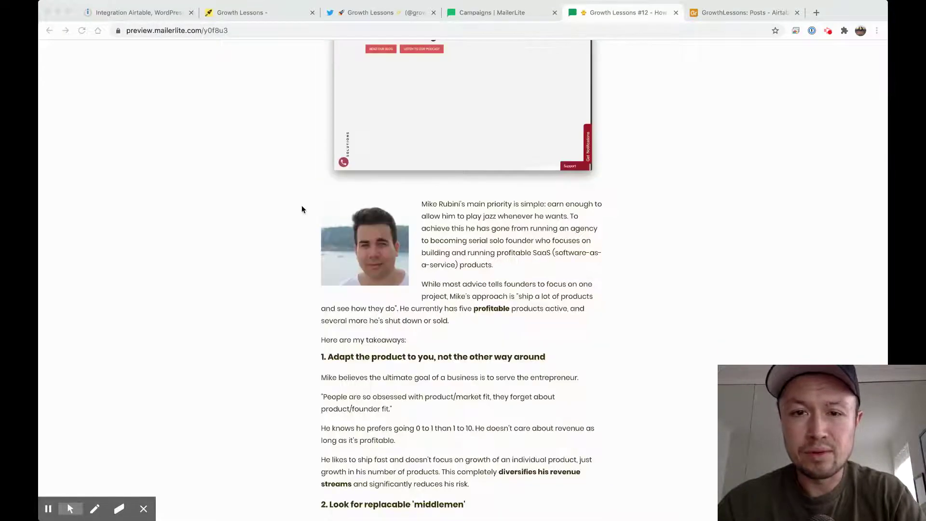
pyautogui.scroll(-4, 302, 209)
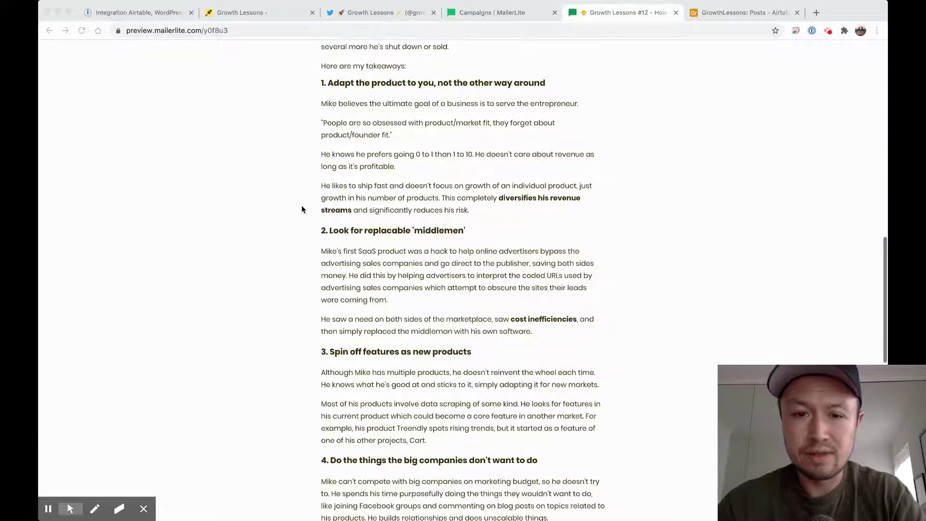
pyautogui.scroll(-2, 302, 209)
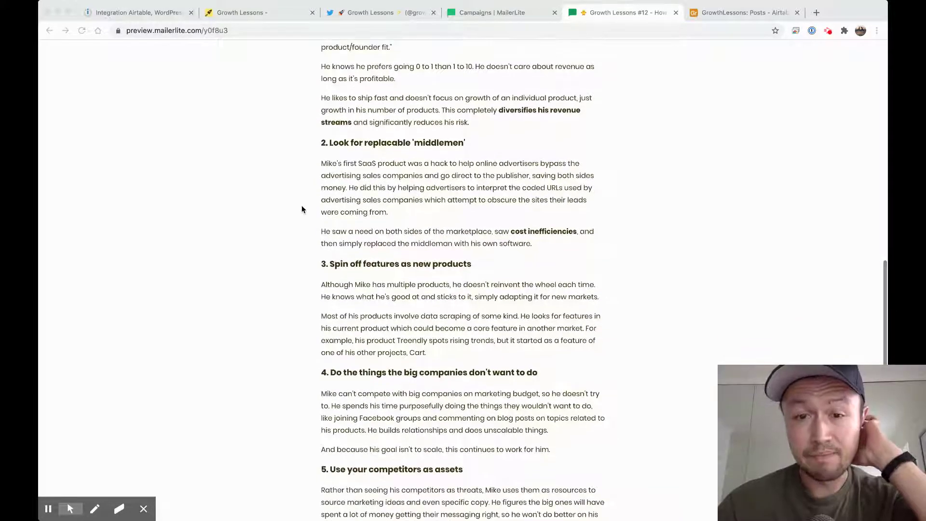
pyautogui.scroll(-15, 302, 209)
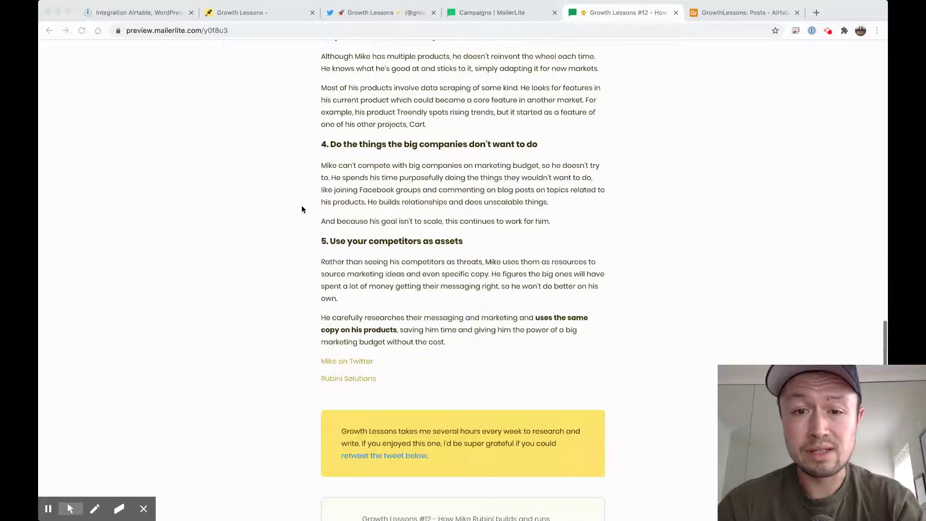
pyautogui.scroll(20, 302, 209)
pyautogui.scroll(20, 302, 209)
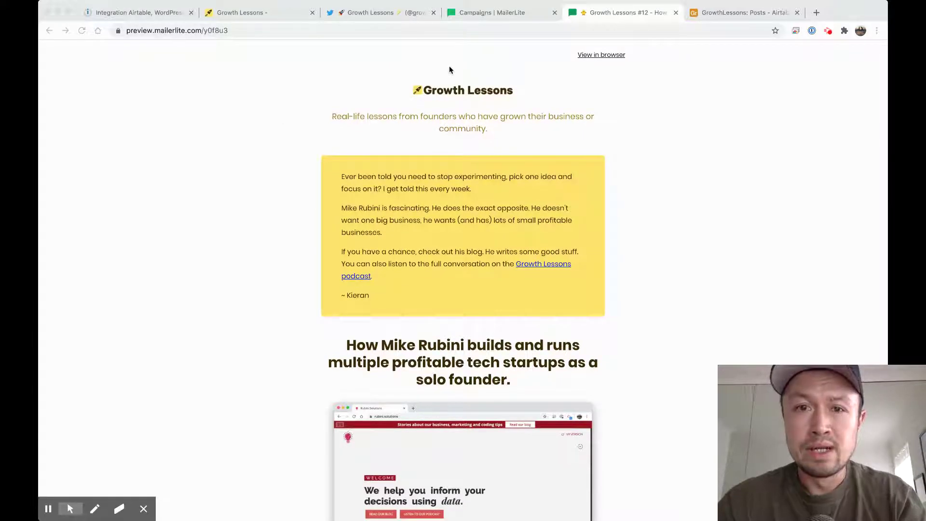
# Step: Switch to the live Growth Lessons blog and scroll through its post list
pyautogui.click(238, 16)
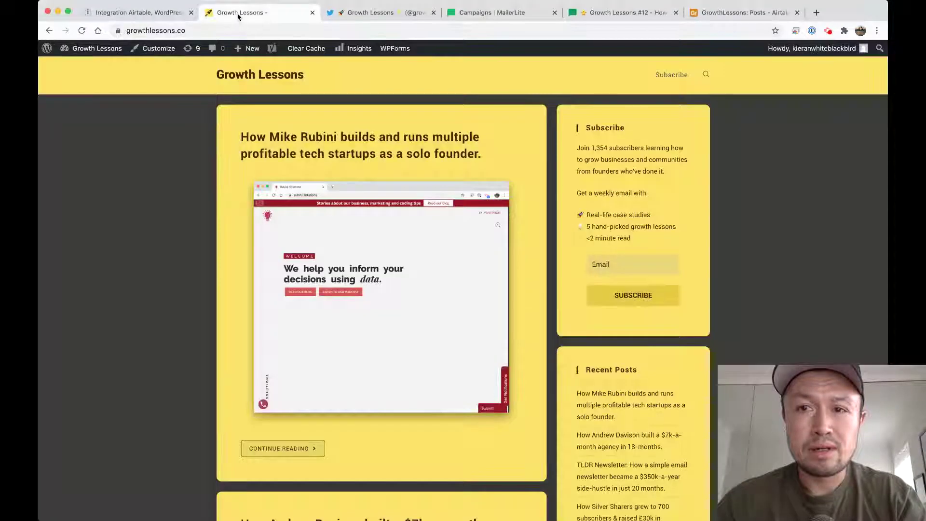
pyautogui.scroll(-15, 188, 197)
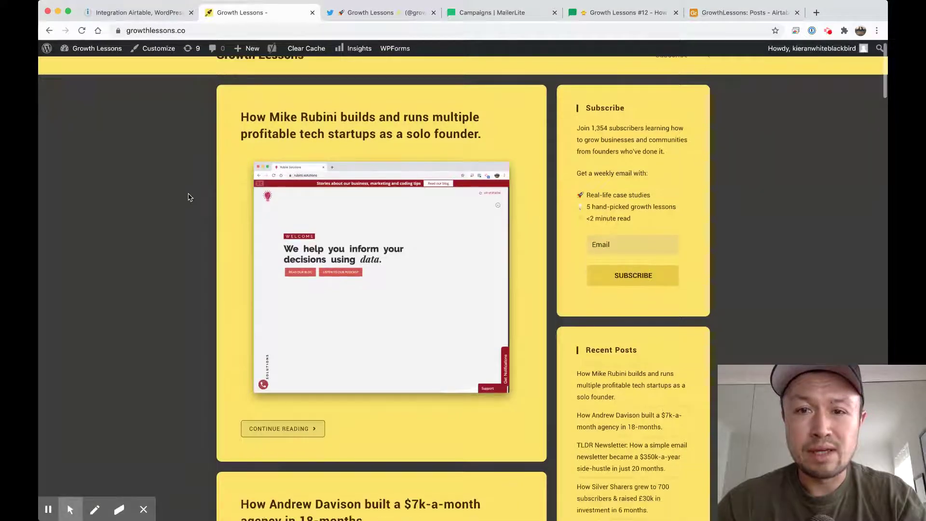
pyautogui.scroll(-12, 188, 196)
pyautogui.scroll(-3, 188, 197)
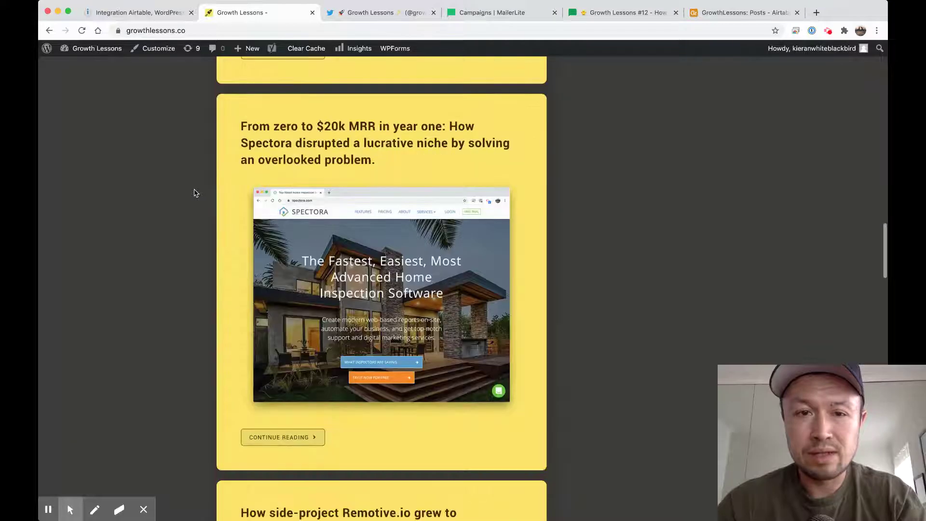
# Step: Read the Spectora article to compare formatting, then return to the homepage top
pyautogui.click(294, 146)
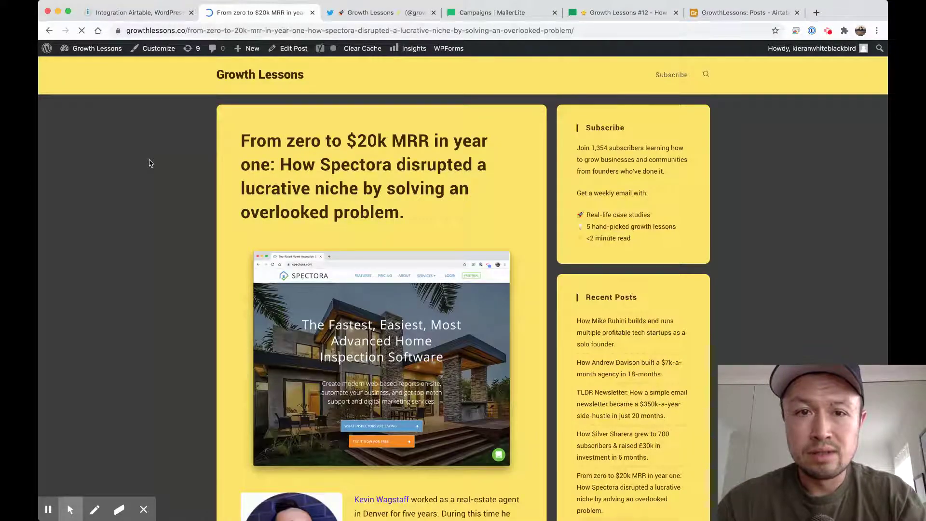
pyautogui.scroll(-15, 149, 163)
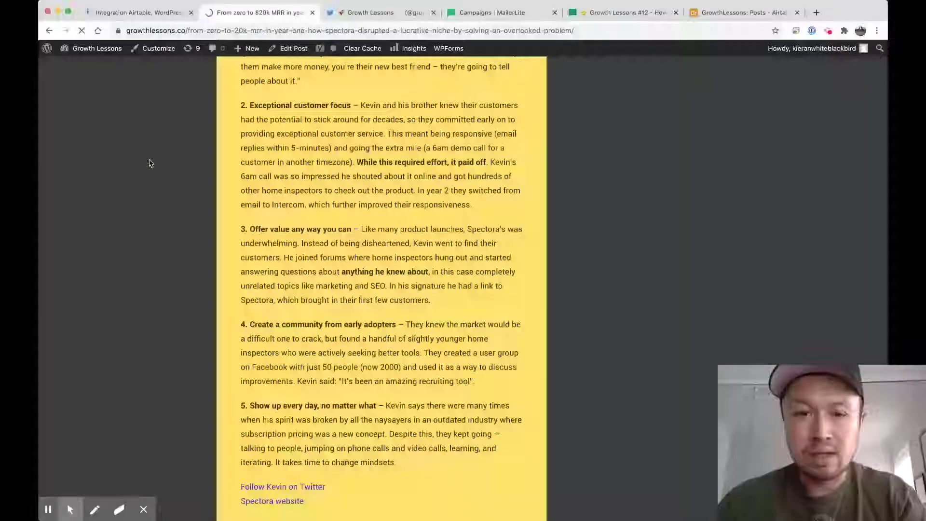
pyautogui.scroll(-6, 149, 163)
pyautogui.scroll(-4, 149, 163)
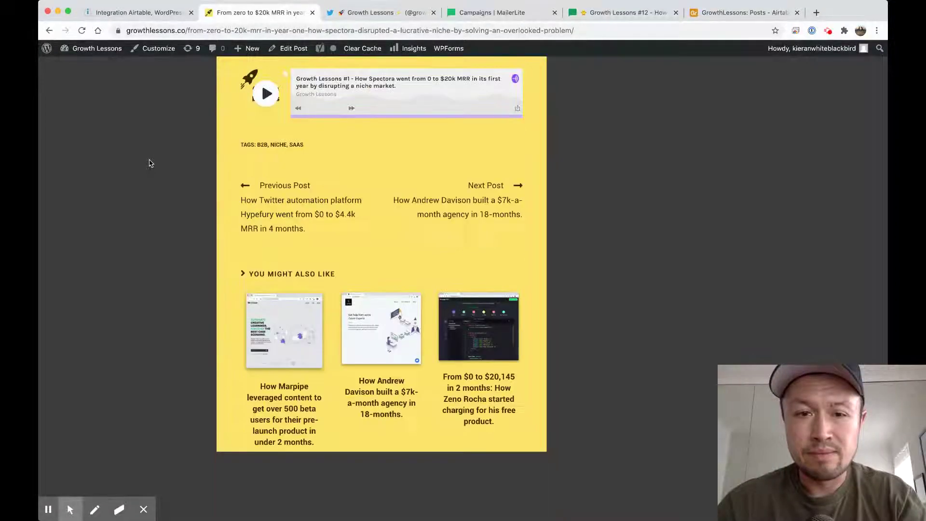
pyautogui.press('super+bracketleft')
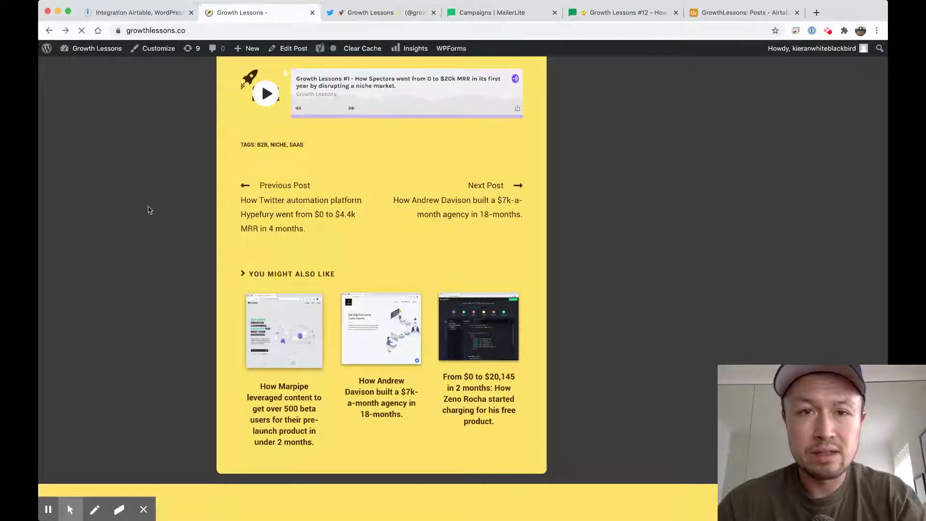
pyautogui.scroll(15, 149, 210)
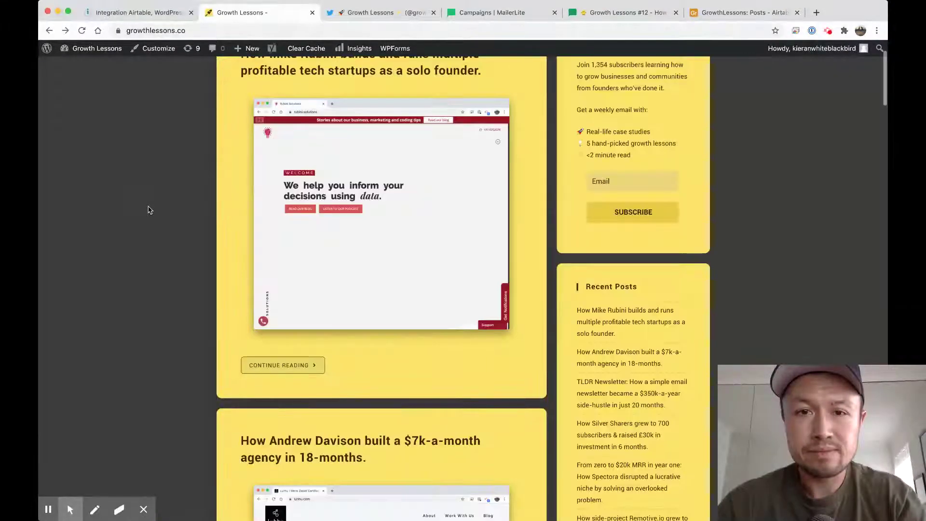
pyautogui.scroll(3, 149, 210)
# Step: Scan the Growth Lessons Twitter profile's quote-image tweets, then switch to MailerLite's Campaigns page
pyautogui.click(375, 17)
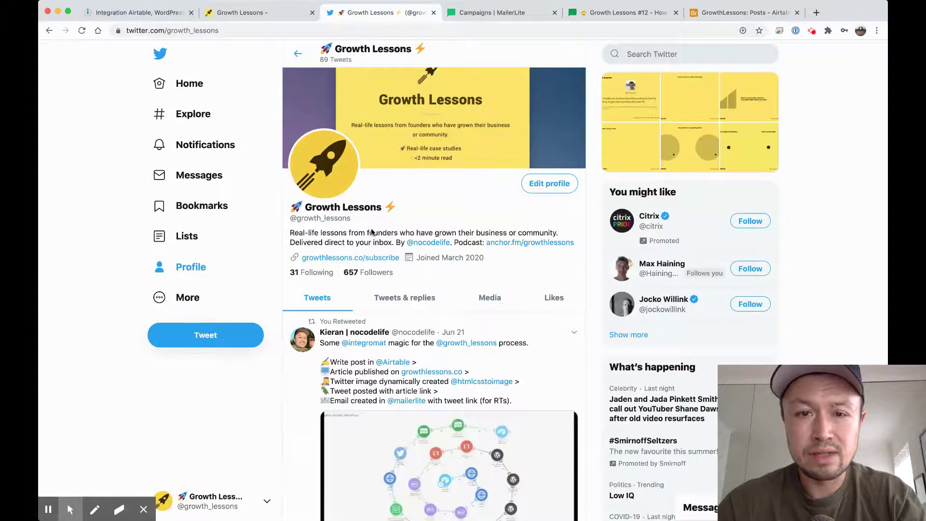
pyautogui.scroll(-15, 372, 232)
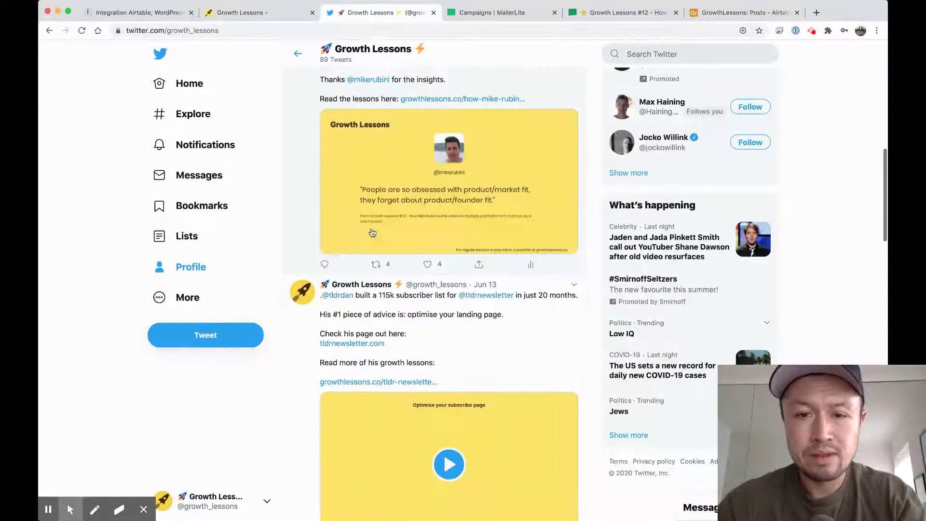
pyautogui.scroll(-9, 373, 233)
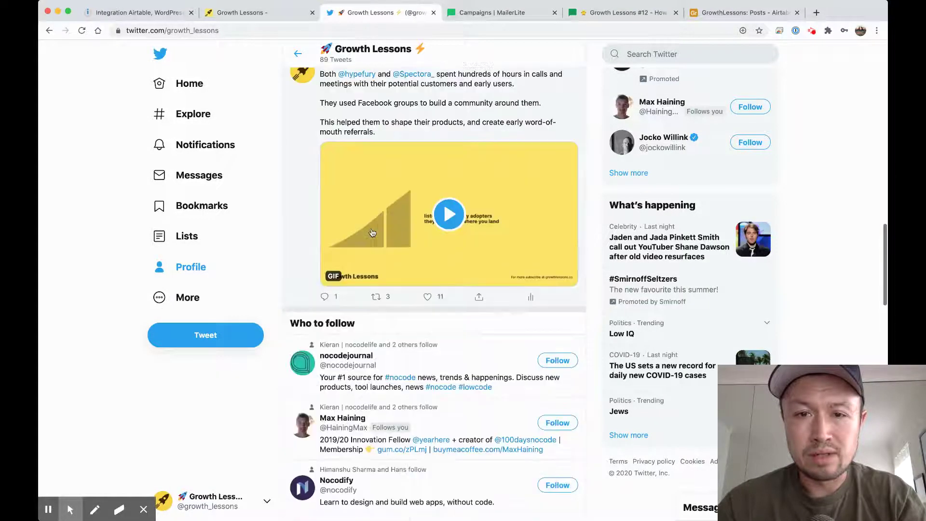
pyautogui.scroll(20, 373, 232)
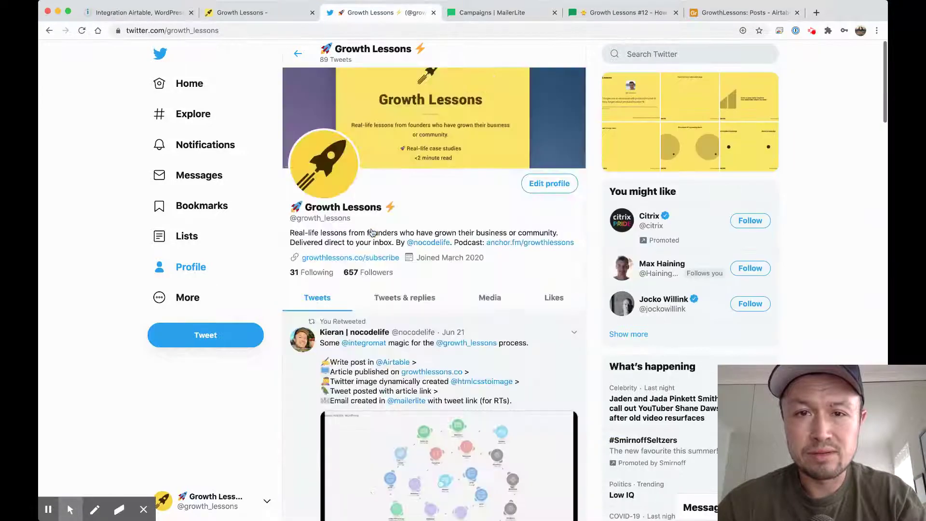
pyautogui.click(479, 16)
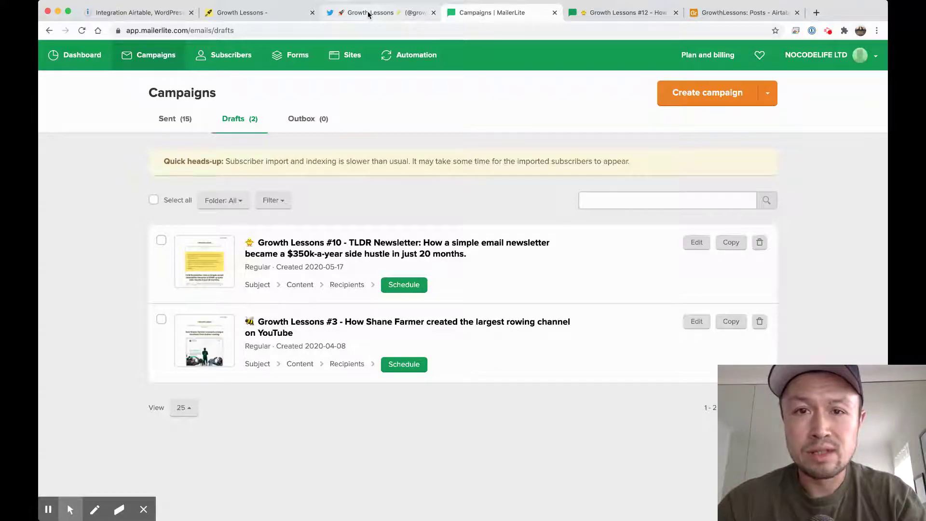
pyautogui.press('super+2')
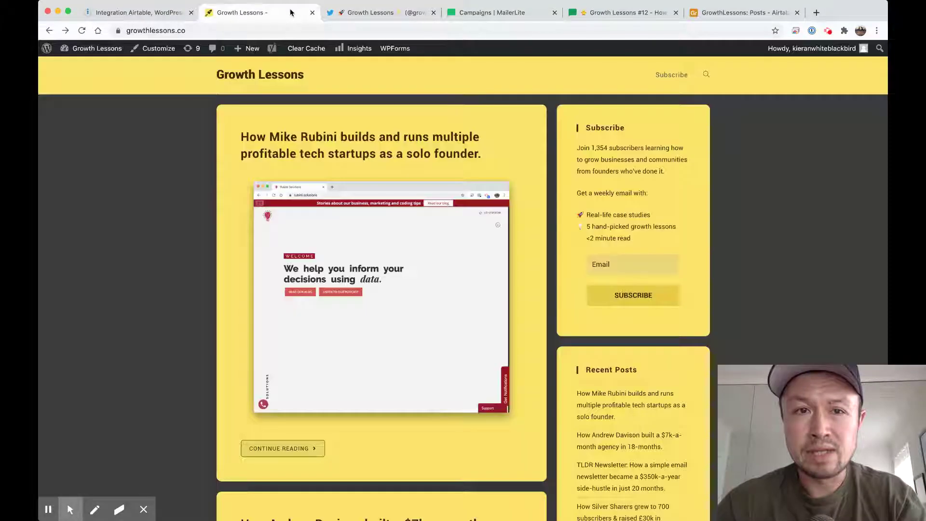
pyautogui.click(371, 12)
pyautogui.click(475, 14)
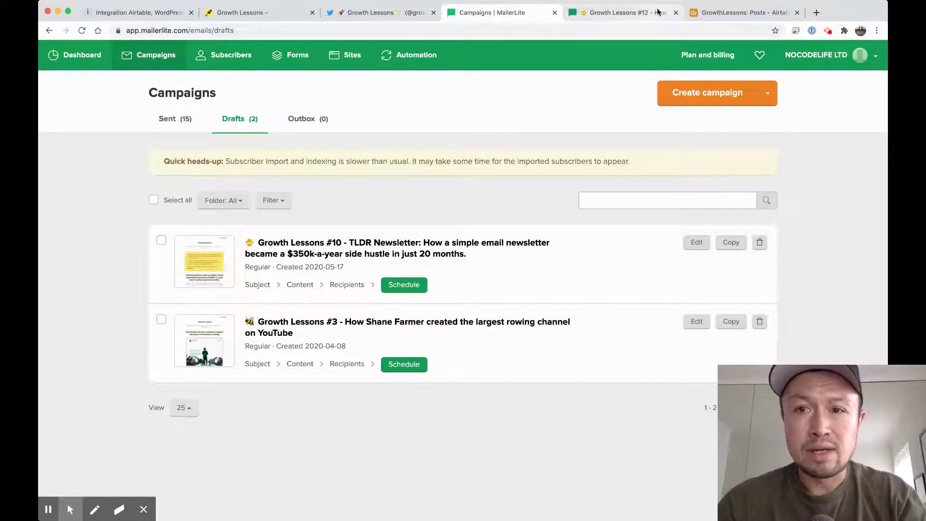
pyautogui.click(139, 14)
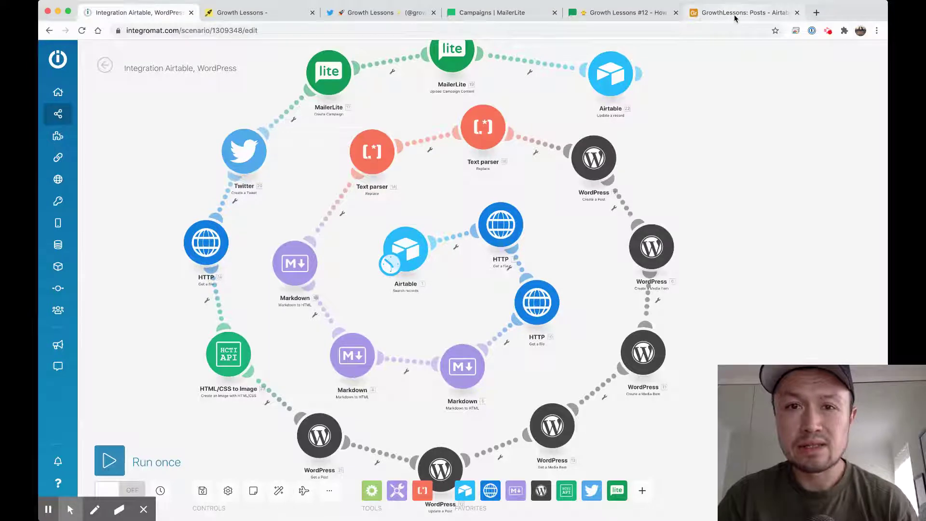
pyautogui.click(518, 13)
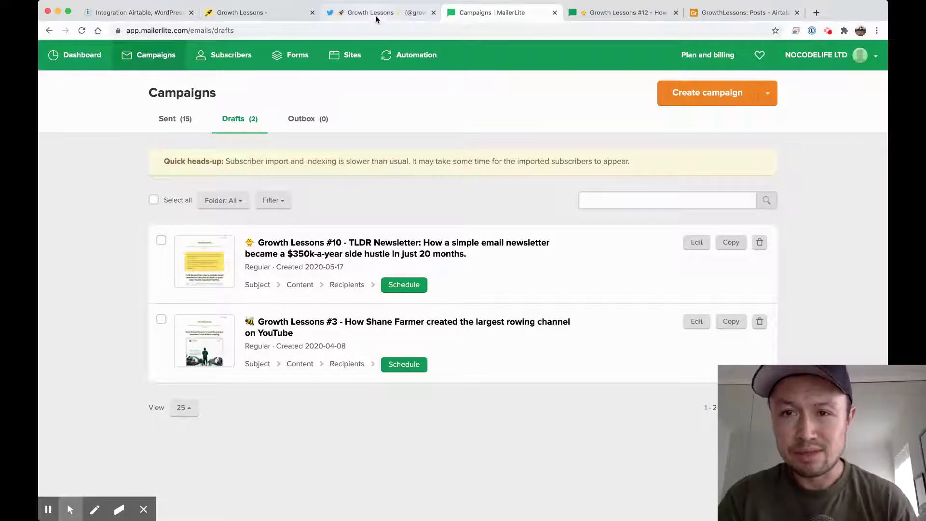
# Step: Switch to the GrowthLessons: Posts – Airtable browser tab
pyautogui.moveTo(50, 510)
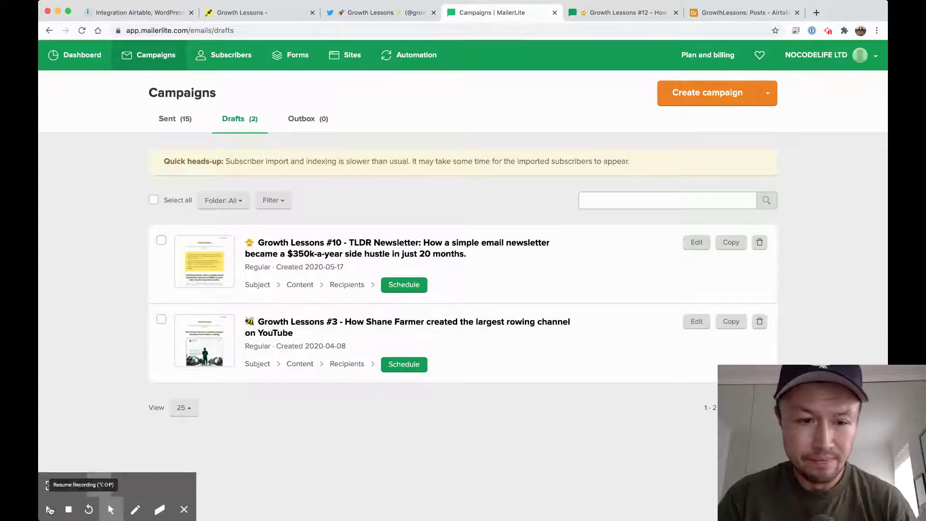
pyautogui.click(732, 14)
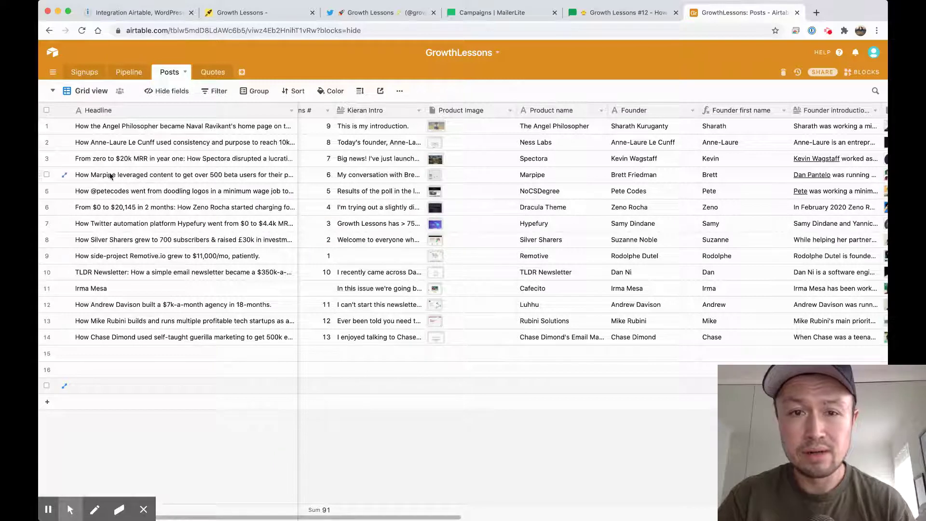
# Step: Browse the expanded post records from Marpipe through Hypefury, then close back to the grid
pyautogui.click(66, 176)
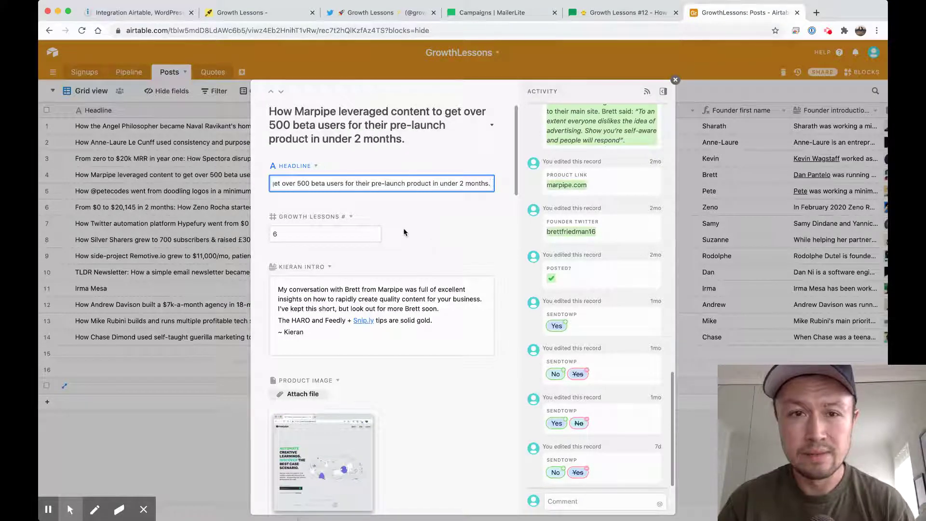
pyautogui.click(281, 91)
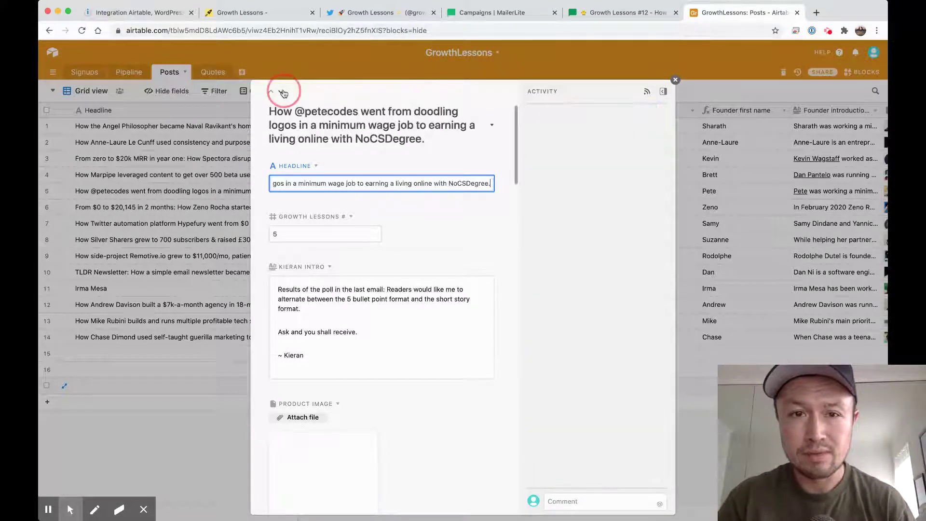
pyautogui.click(283, 92)
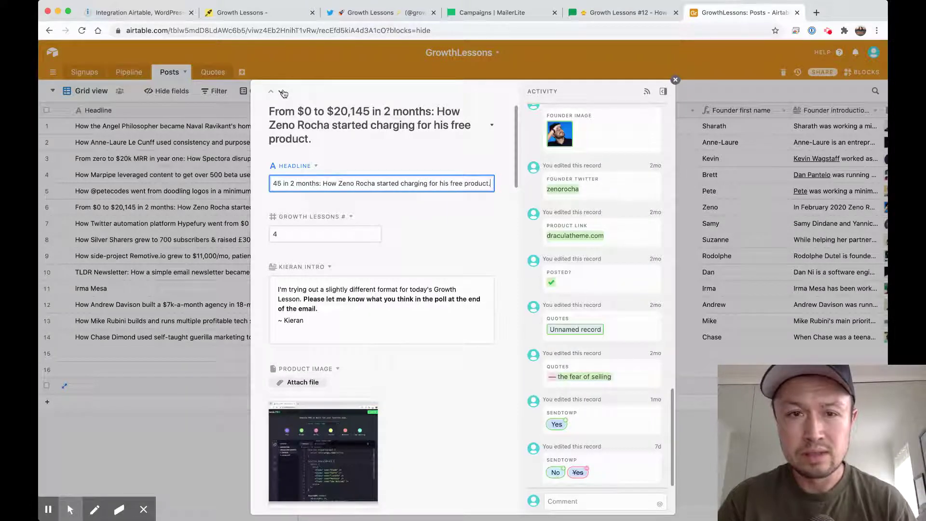
pyautogui.click(283, 92)
pyautogui.press('Escape')
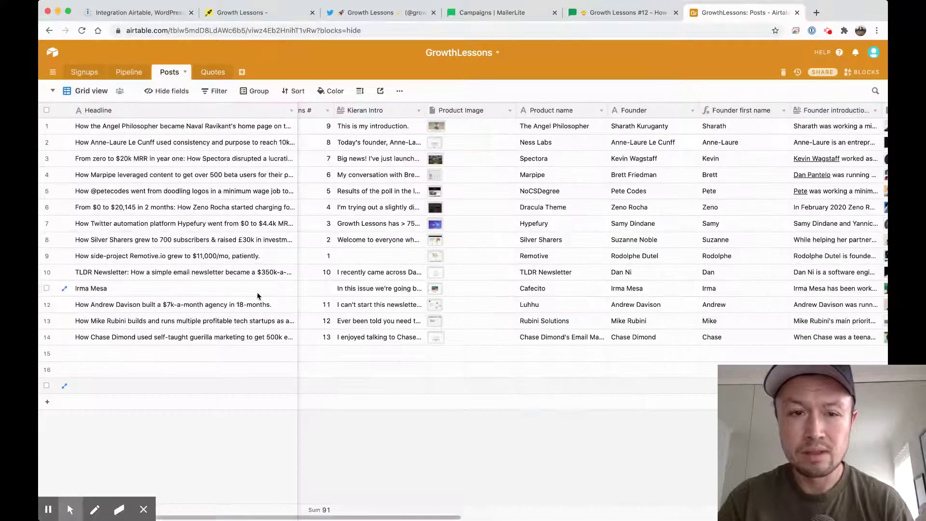
# Step: Scroll the grid right to review the create, markdown, tweet quote and sponsor columns
pyautogui.hscroll(3, 424, 296)
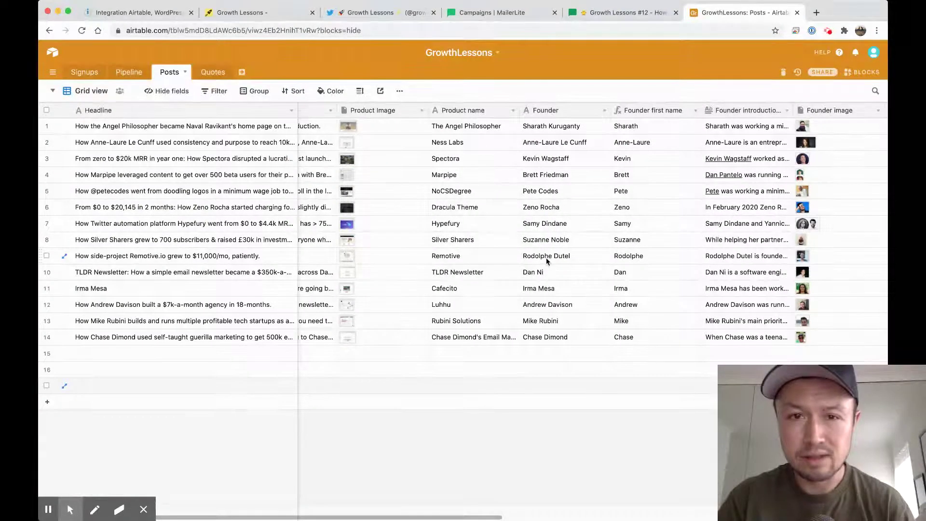
pyautogui.hscroll(2, 519, 265)
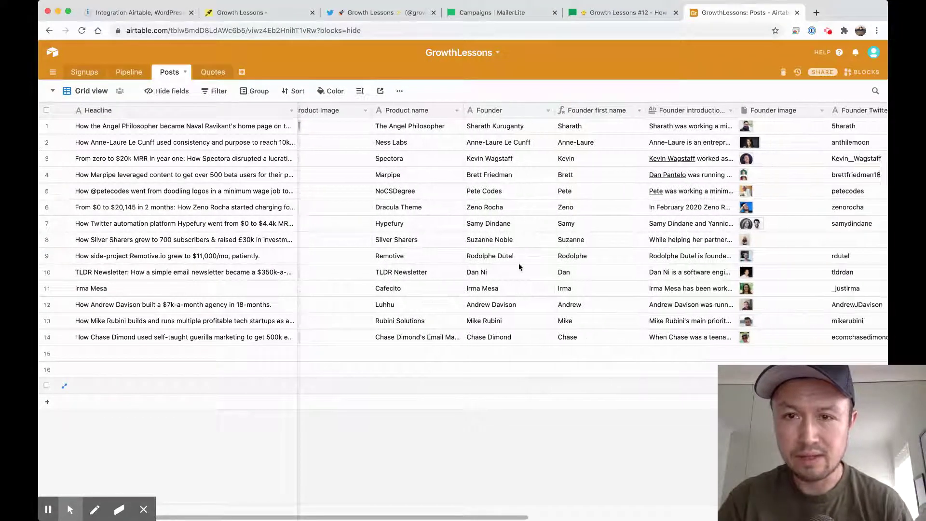
pyautogui.hscroll(7, 519, 262)
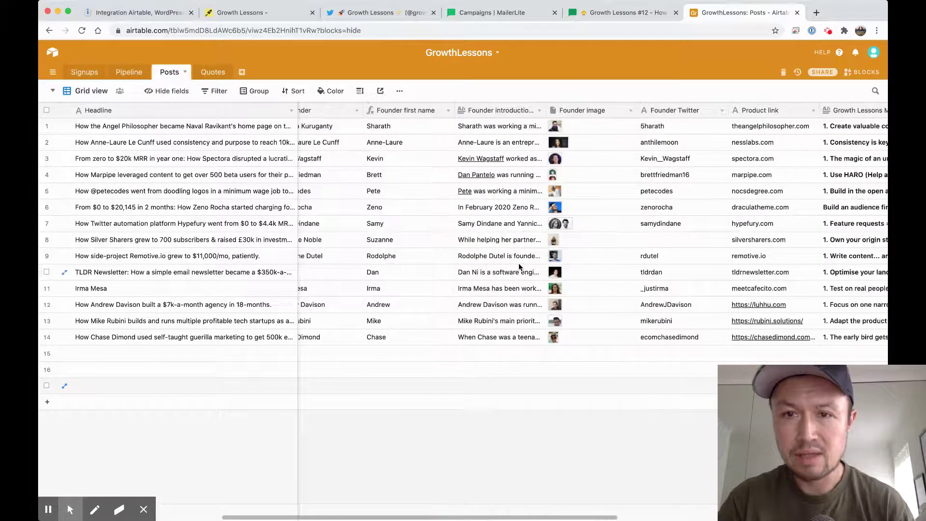
pyautogui.hscroll(3, 519, 262)
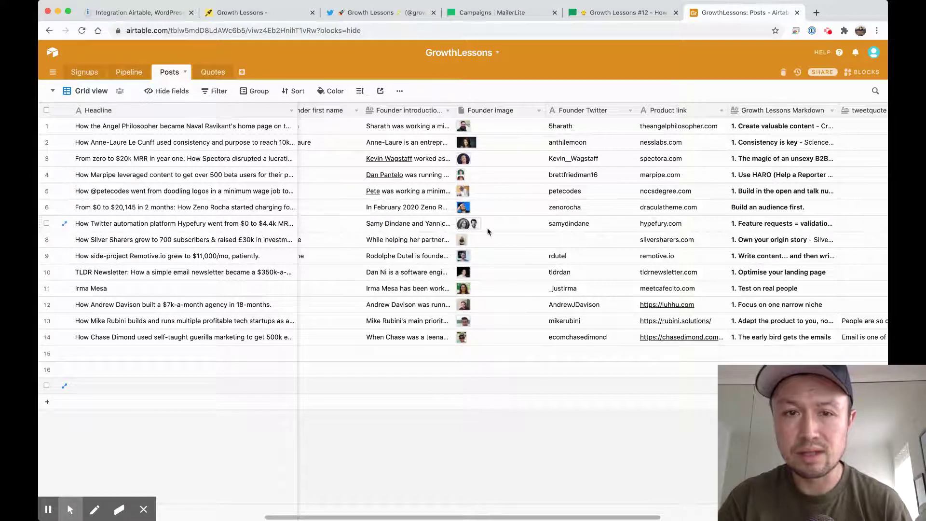
pyautogui.hscroll(3, 513, 262)
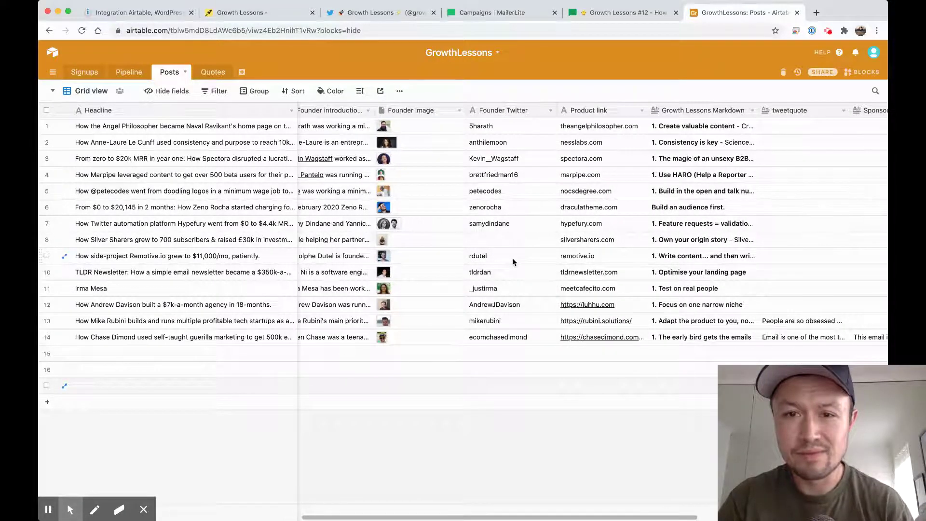
pyautogui.hscroll(8, 513, 262)
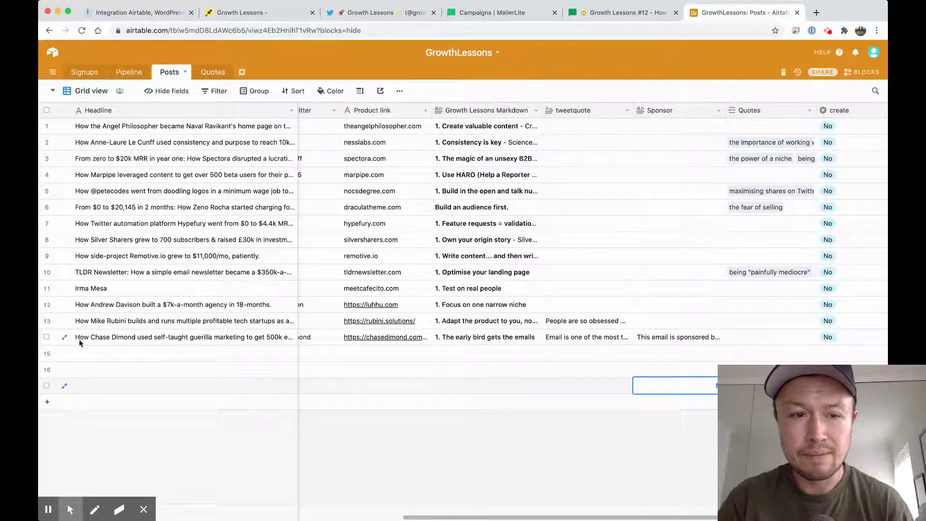
pyautogui.click(64, 337)
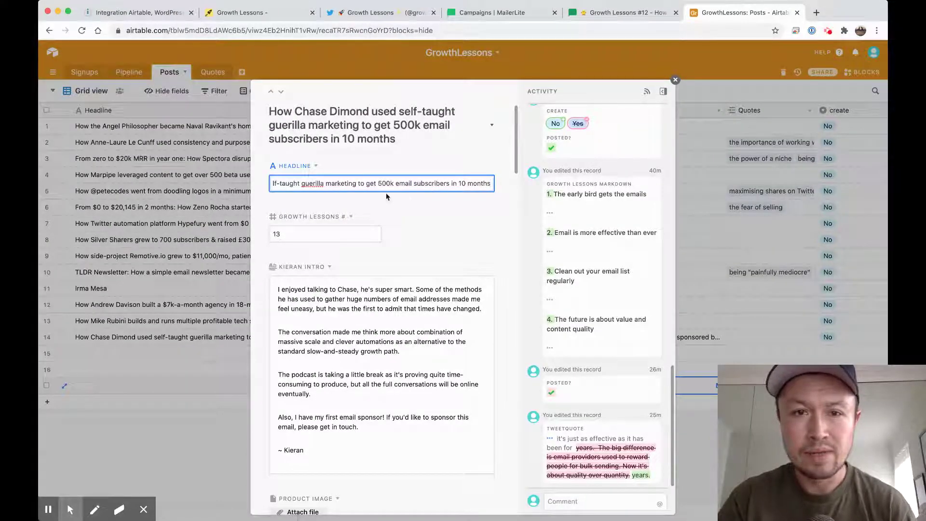
pyautogui.scroll(-2, 360, 219)
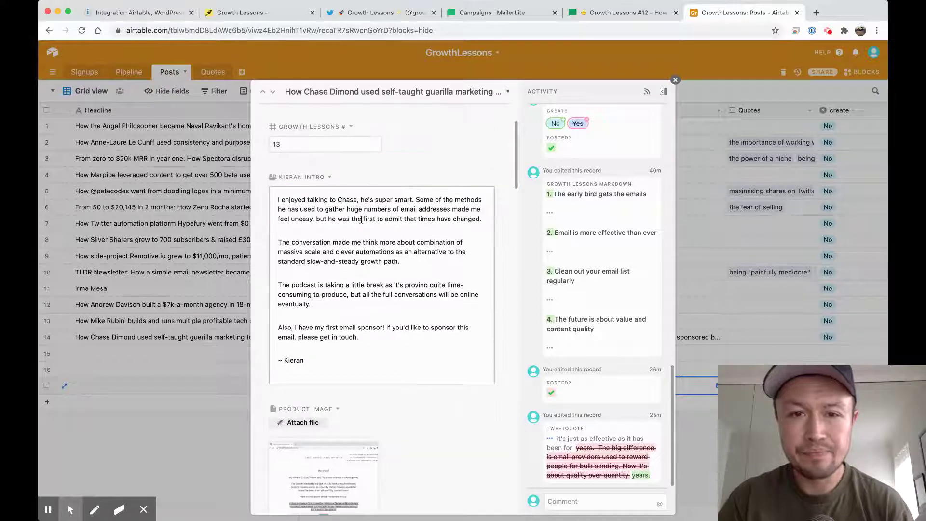
pyautogui.scroll(-1, 361, 220)
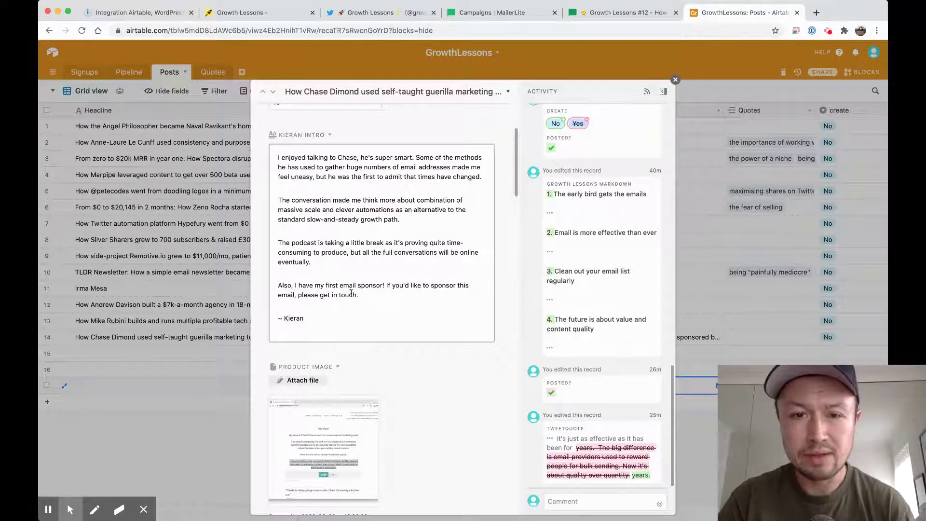
pyautogui.scroll(-2, 332, 189)
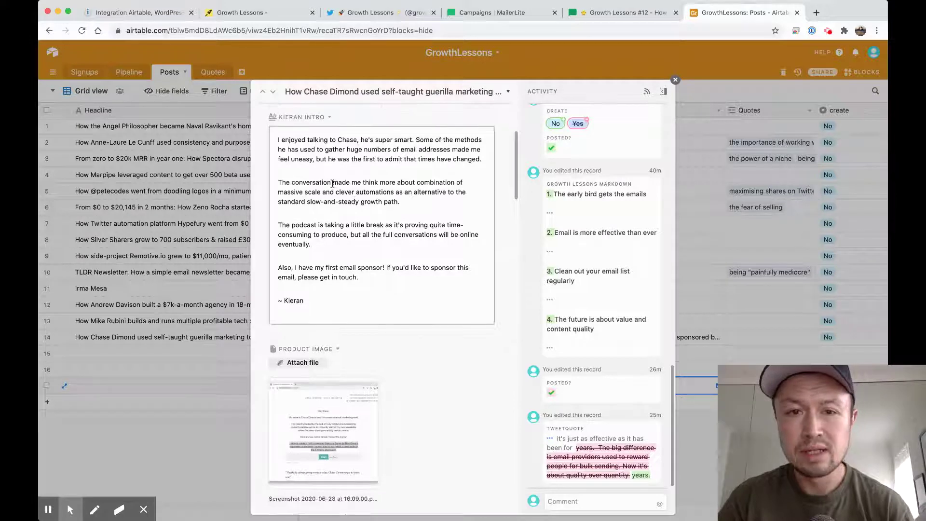
pyautogui.scroll(-2, 332, 184)
pyautogui.scroll(1, 332, 184)
pyautogui.scroll(-5, 332, 184)
pyautogui.scroll(-10, 333, 184)
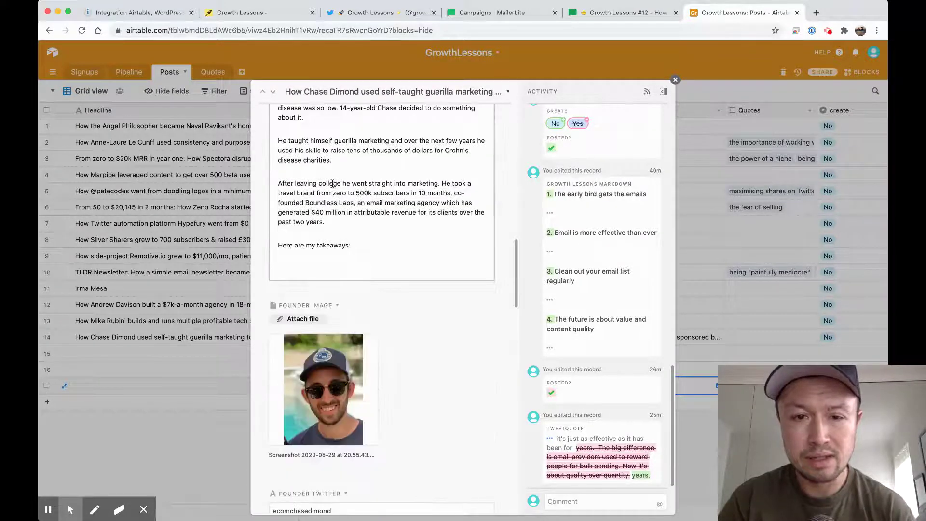
pyautogui.scroll(-10, 332, 184)
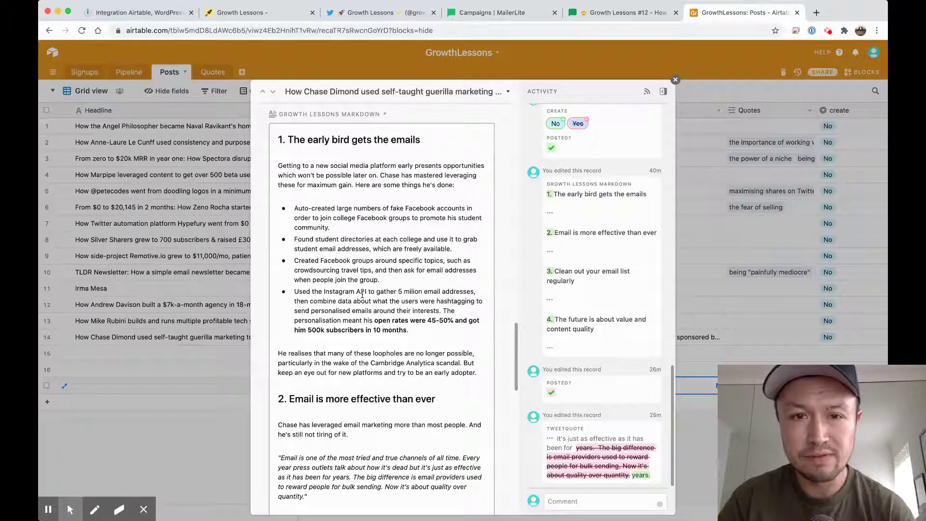
pyautogui.scroll(3, 361, 309)
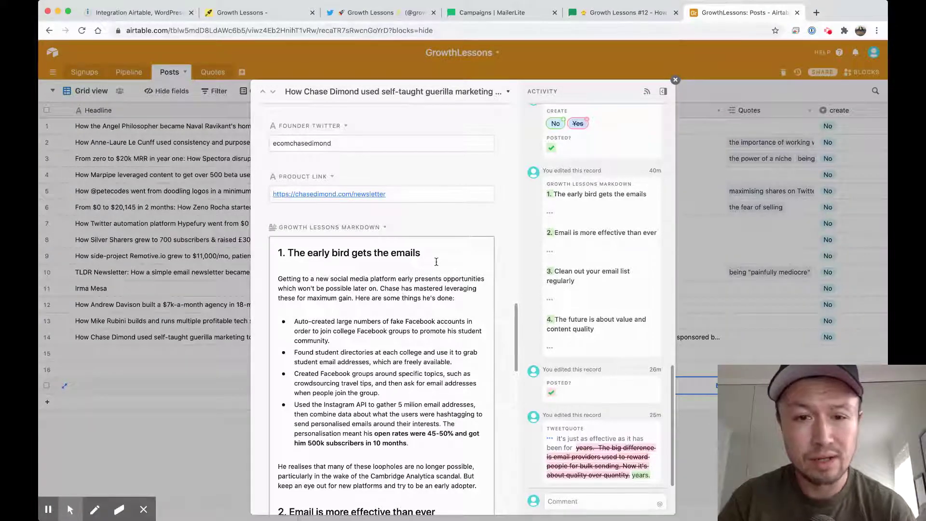
pyautogui.click(385, 270)
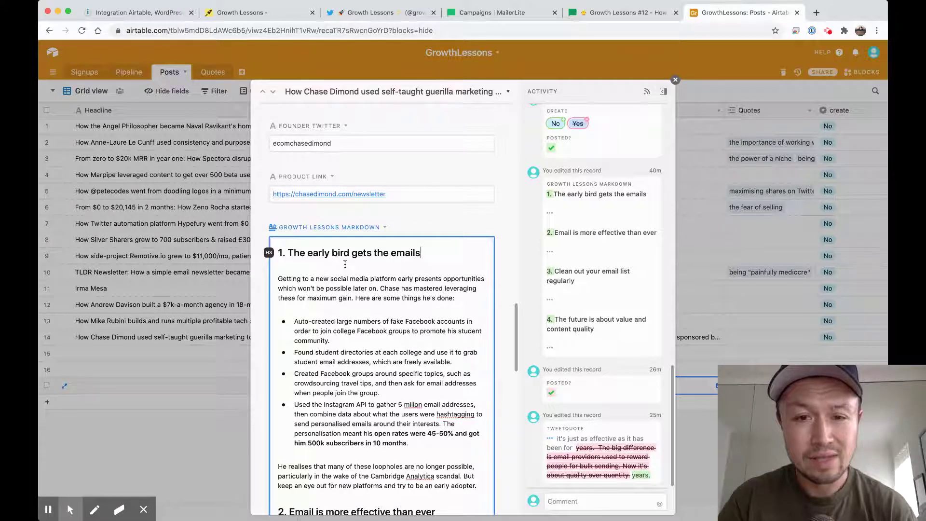
pyautogui.click(320, 268)
pyautogui.click(307, 308)
pyautogui.scroll(-1, 308, 308)
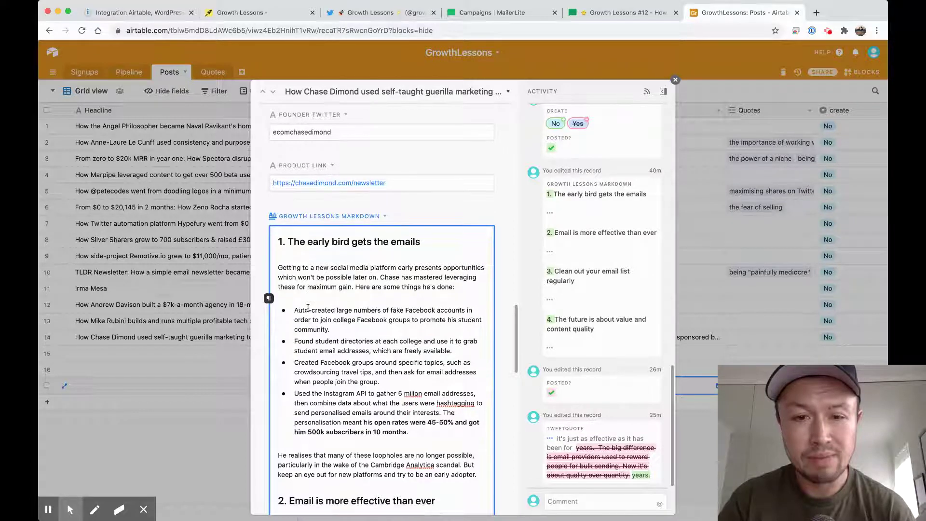
pyautogui.scroll(-5, 307, 308)
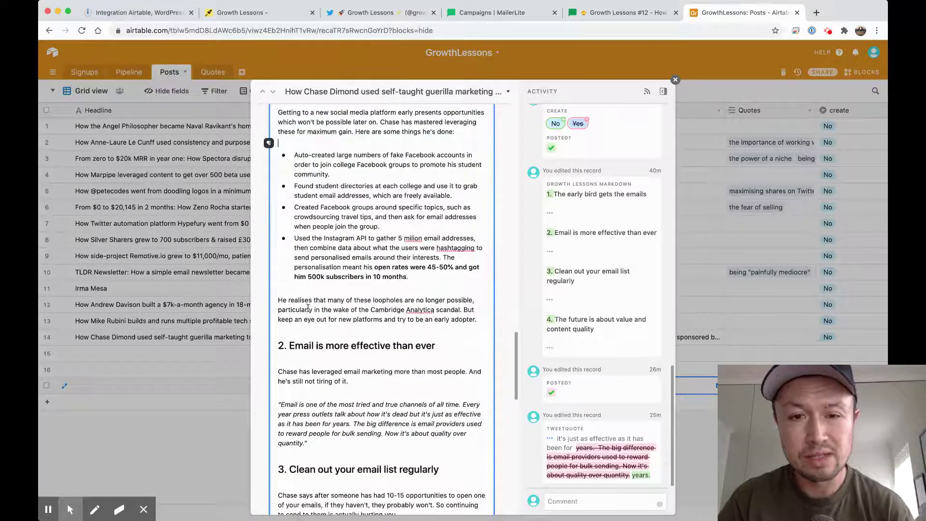
pyautogui.scroll(-8, 308, 308)
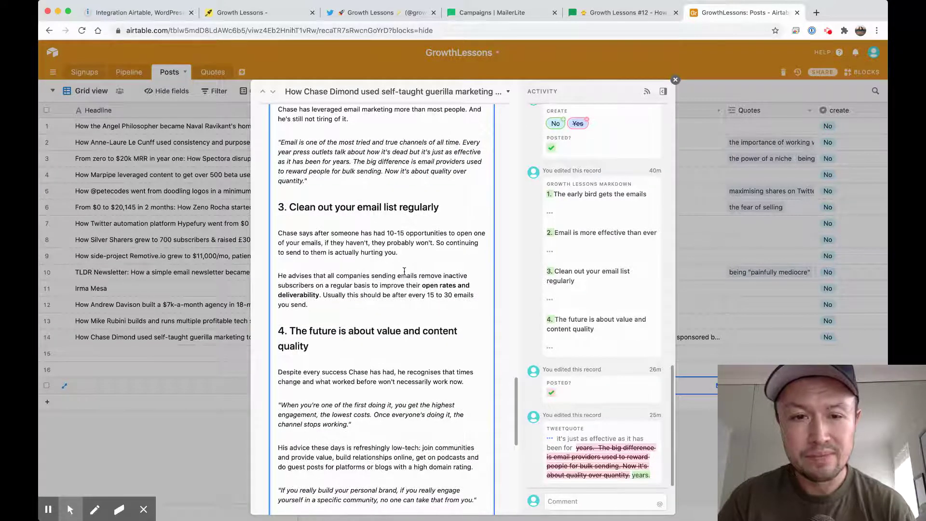
pyautogui.scroll(-3, 378, 301)
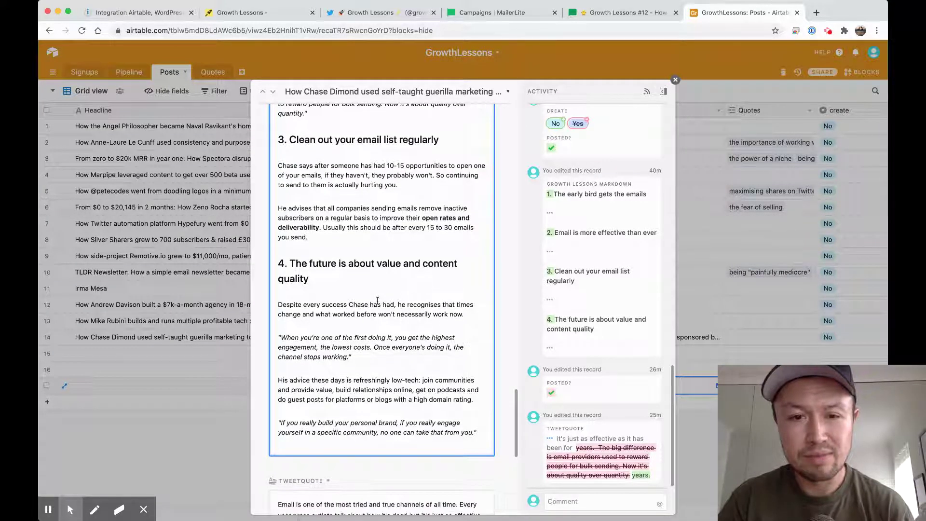
pyautogui.scroll(-3, 378, 300)
pyautogui.scroll(15, 378, 301)
pyautogui.scroll(10, 378, 300)
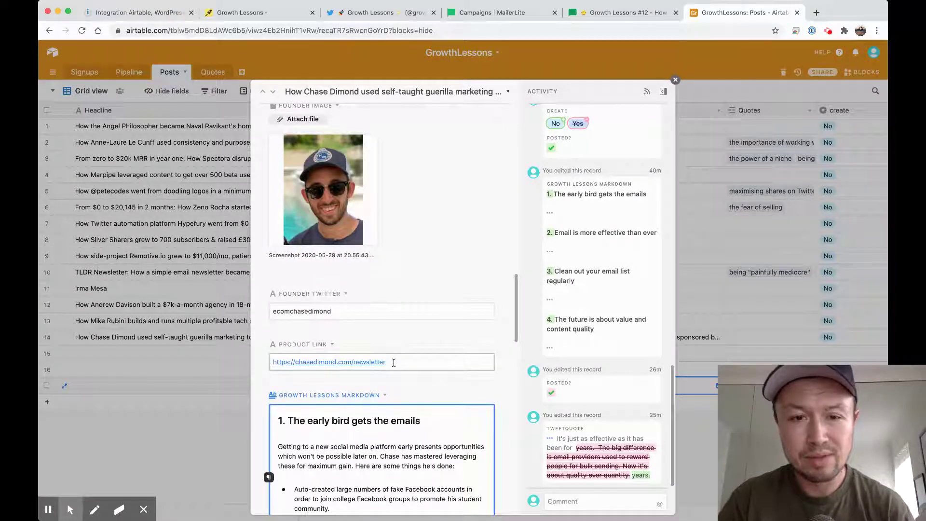
pyautogui.scroll(2, 408, 367)
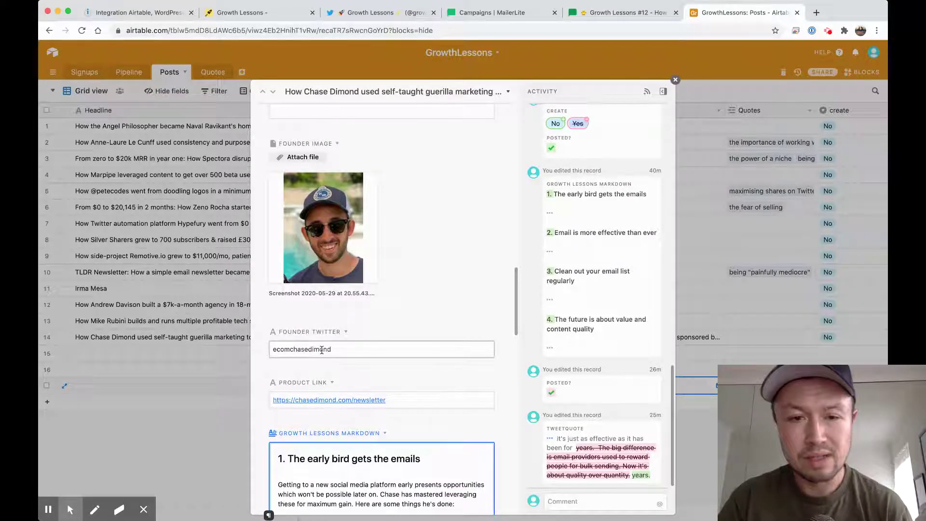
pyautogui.scroll(3, 323, 352)
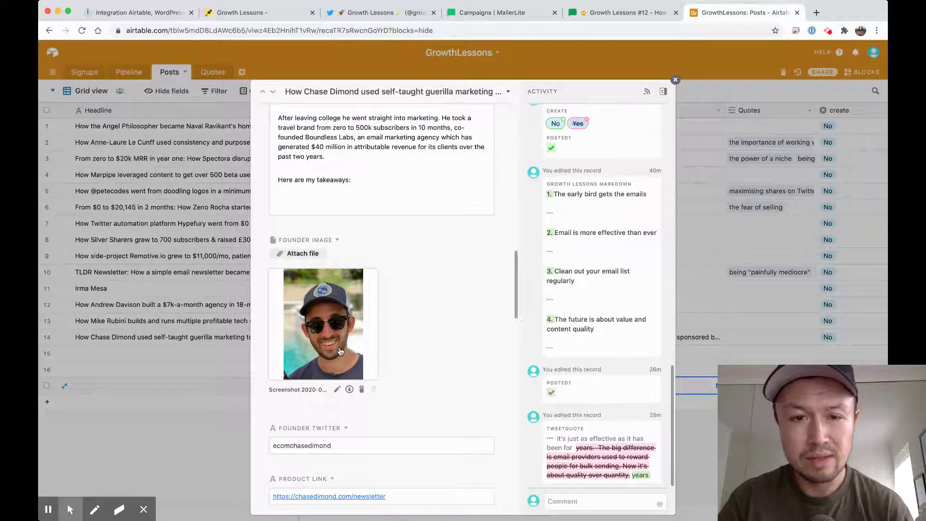
pyautogui.scroll(5, 340, 351)
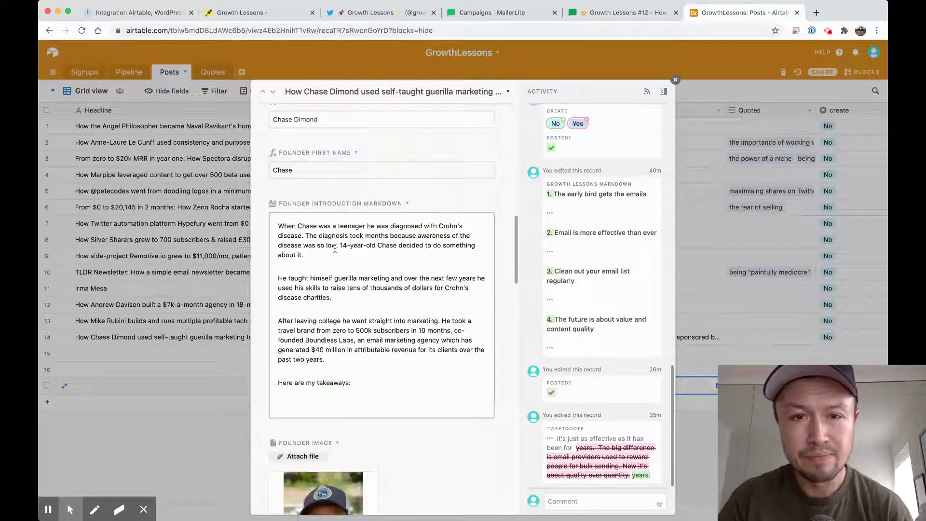
pyautogui.scroll(4, 363, 245)
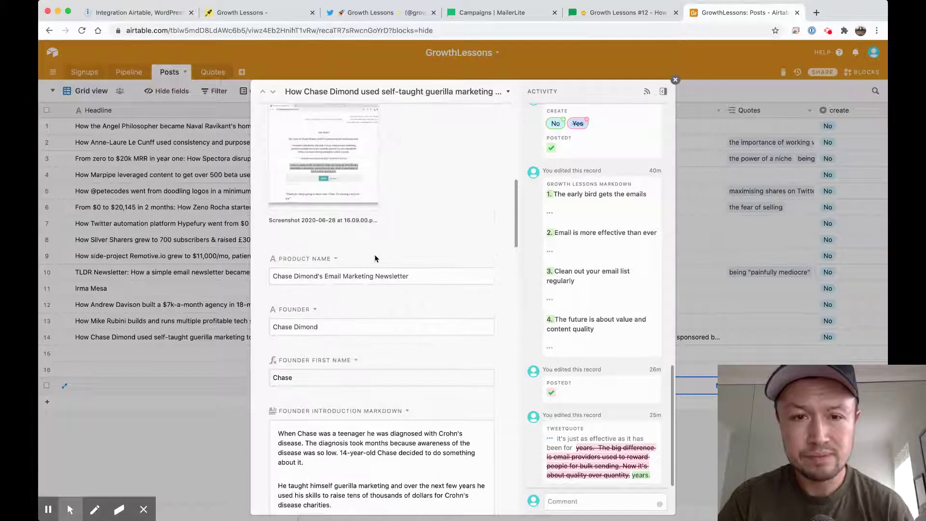
pyautogui.scroll(4, 376, 280)
pyautogui.scroll(1, 401, 282)
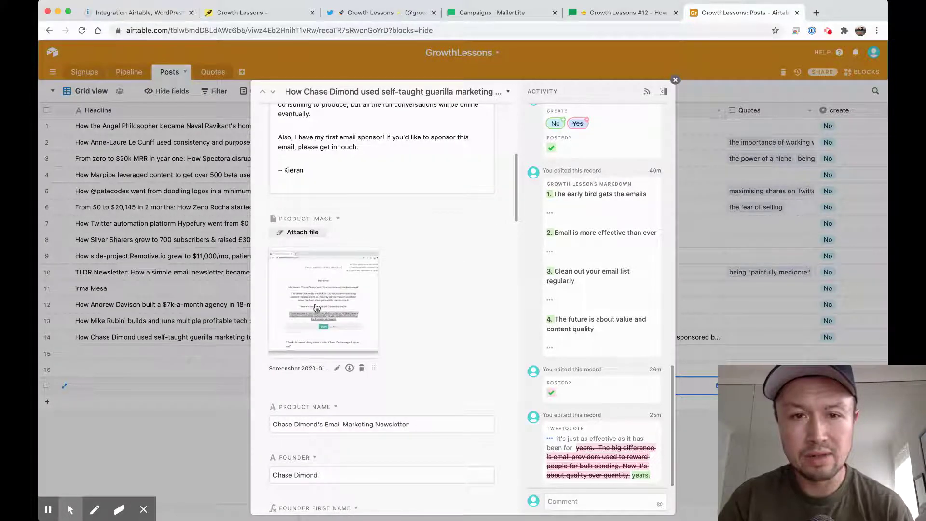
pyautogui.scroll(5, 391, 314)
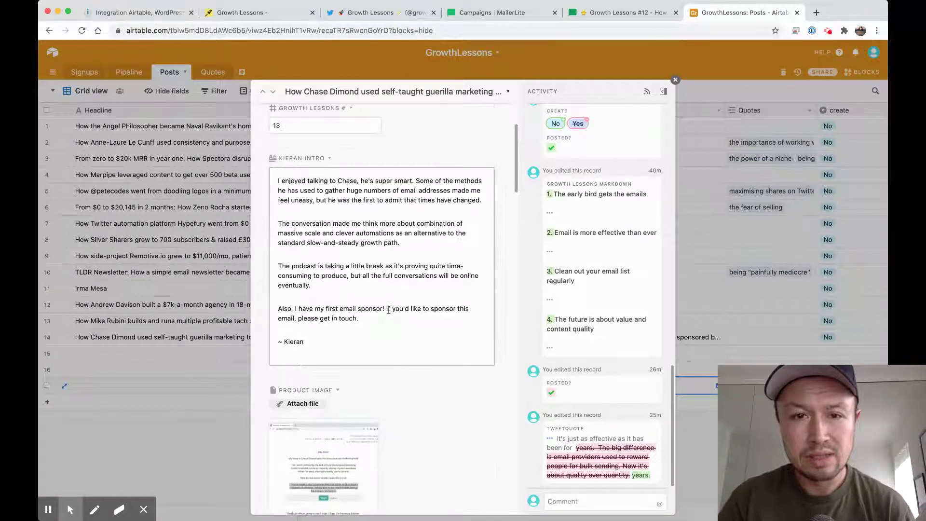
pyautogui.scroll(-15, 384, 271)
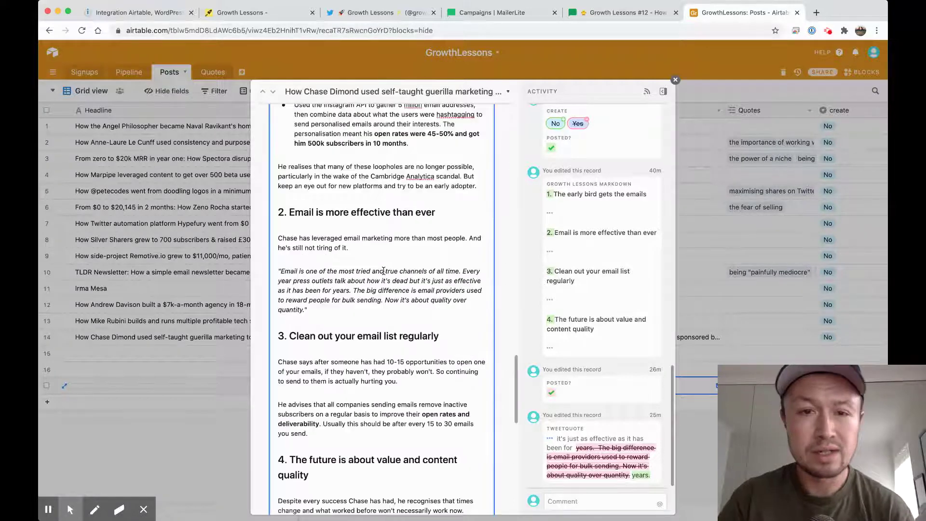
pyautogui.scroll(-2, 384, 274)
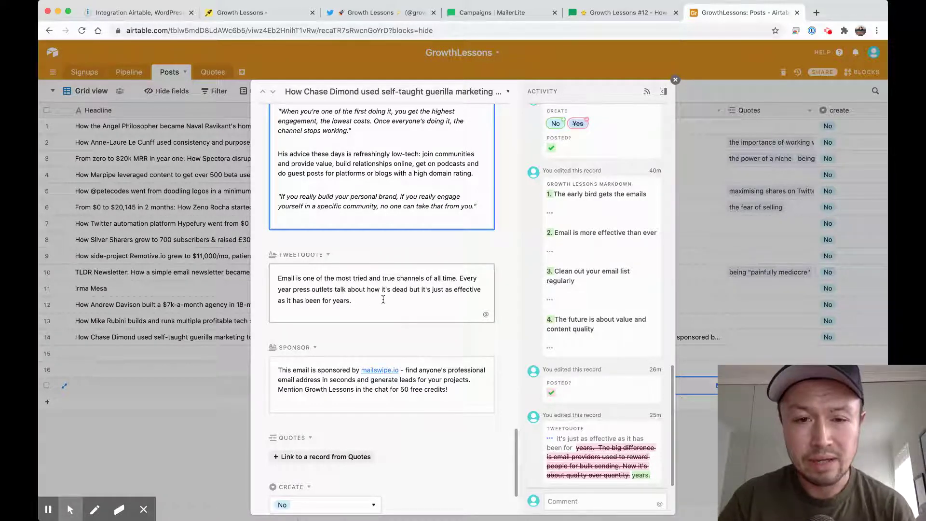
pyautogui.scroll(-2, 422, 351)
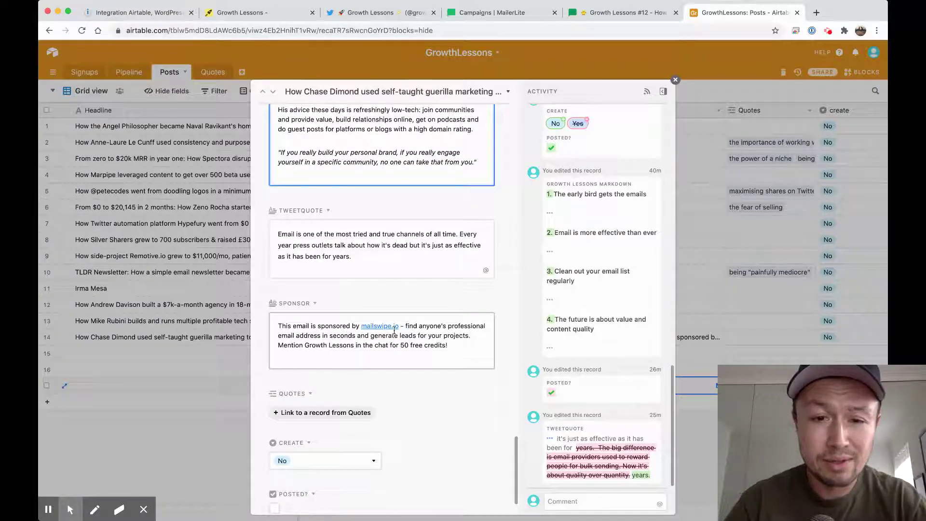
pyautogui.scroll(-2, 390, 366)
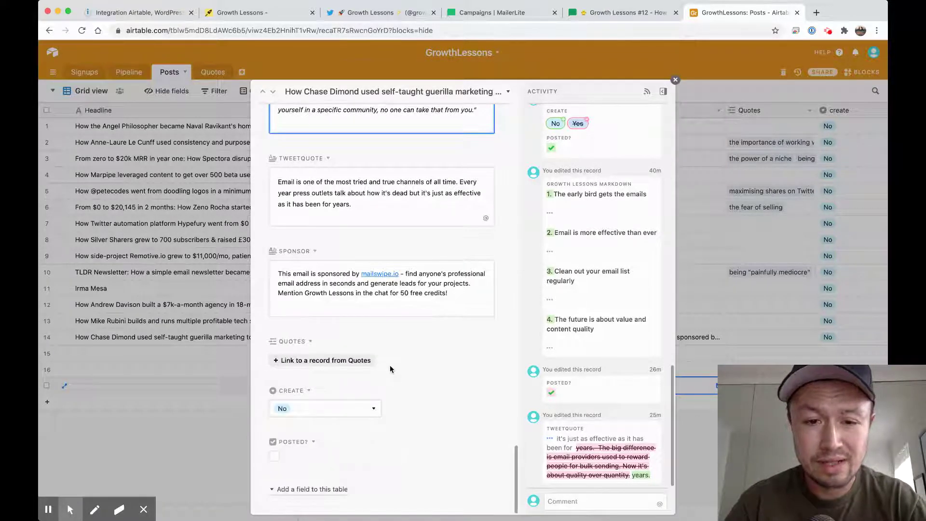
# Step: Set the create field of row 14, the Chase Dimond guerilla-marketing post, to Yes
pyautogui.click(676, 79)
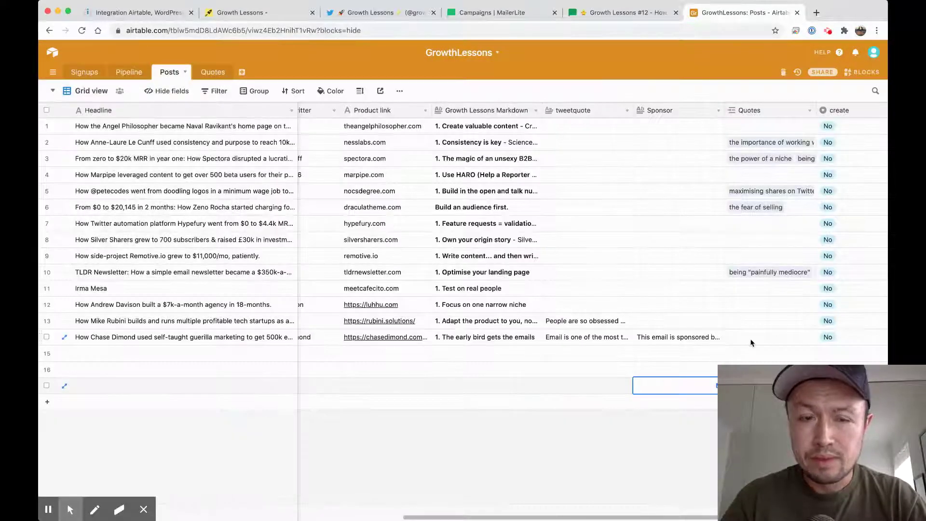
pyautogui.hscroll(5, 752, 342)
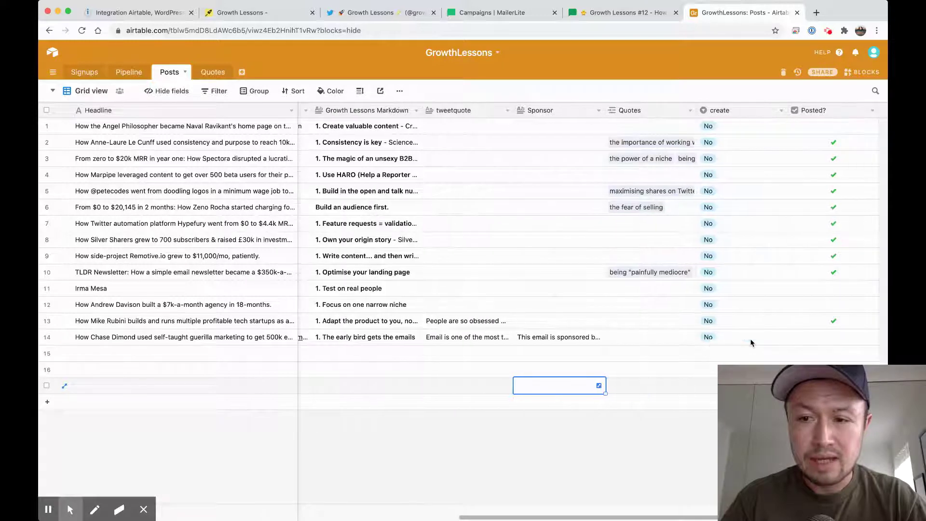
pyautogui.hscroll(3, 751, 343)
pyautogui.click(674, 337)
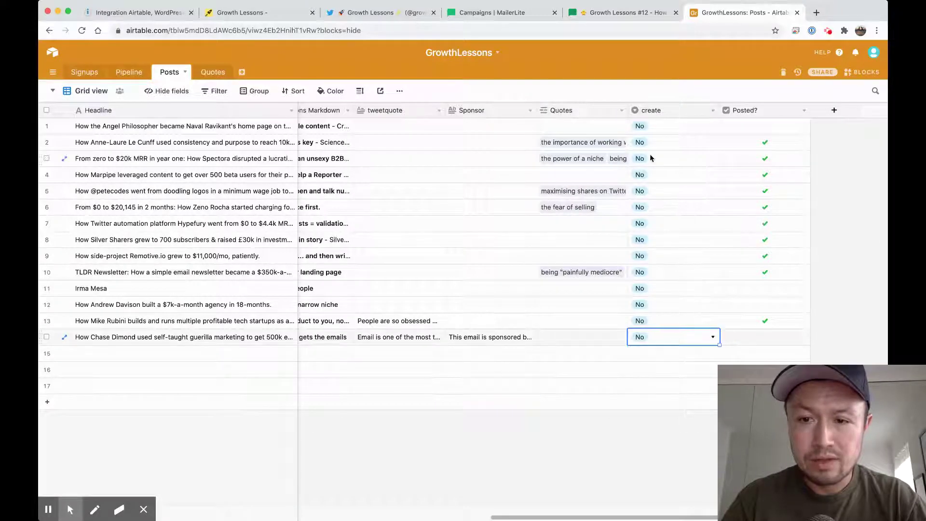
pyautogui.click(715, 338)
pyautogui.click(645, 392)
pyautogui.click(614, 357)
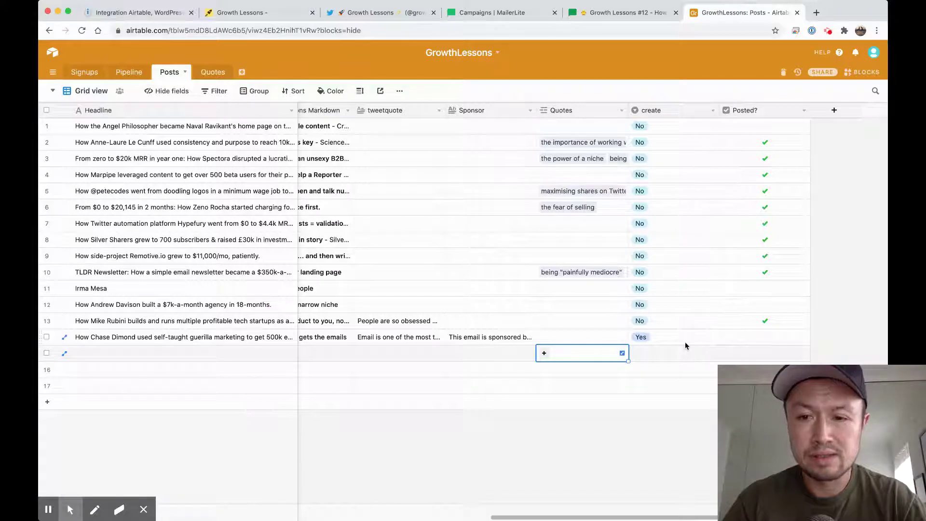
# Step: Open the central Airtable Search records module in the Integromat scenario
pyautogui.click(143, 14)
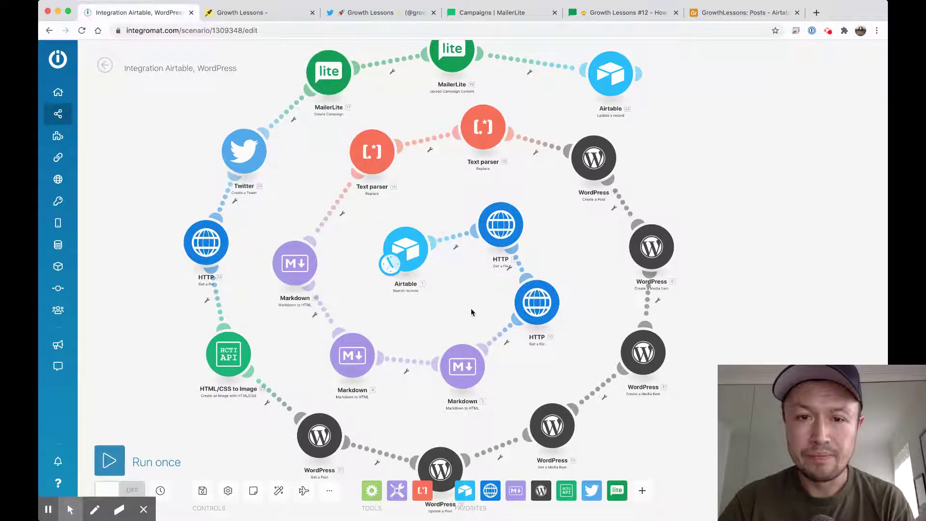
pyautogui.click(411, 249)
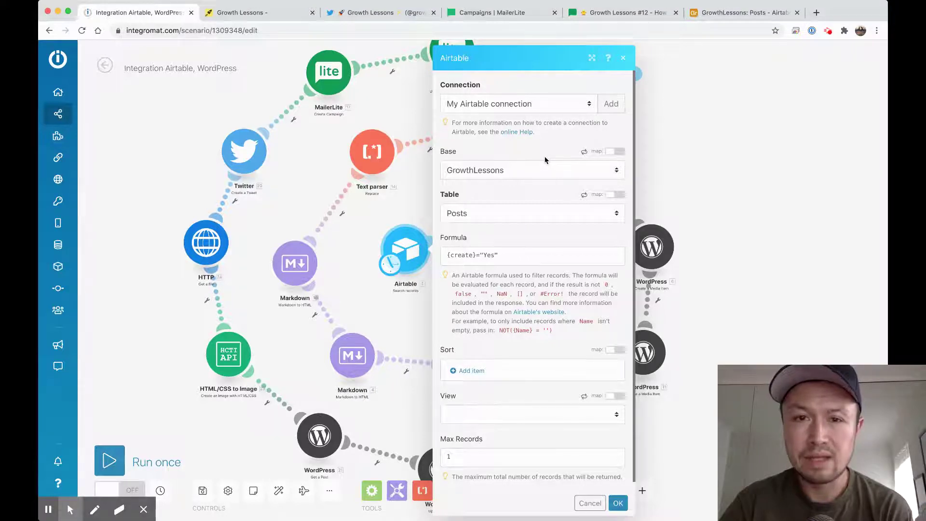
# Step: Check the GrowthLessons base and Posts table against Airtable, then confirm the module with OK
pyautogui.click(608, 172)
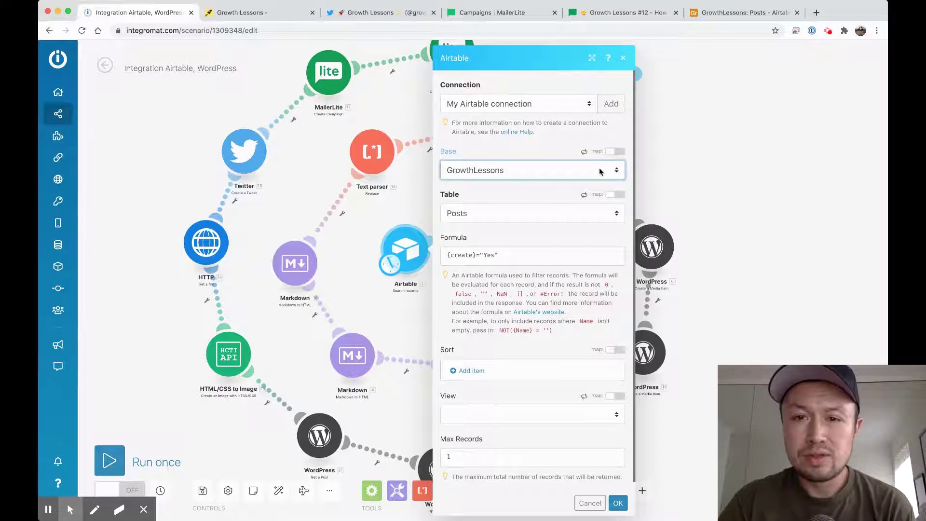
pyautogui.click(547, 213)
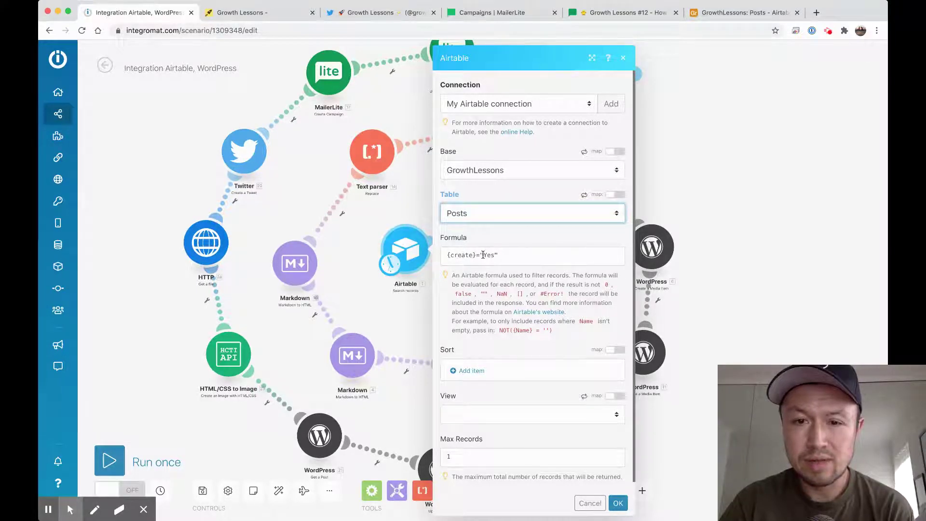
pyautogui.click(726, 13)
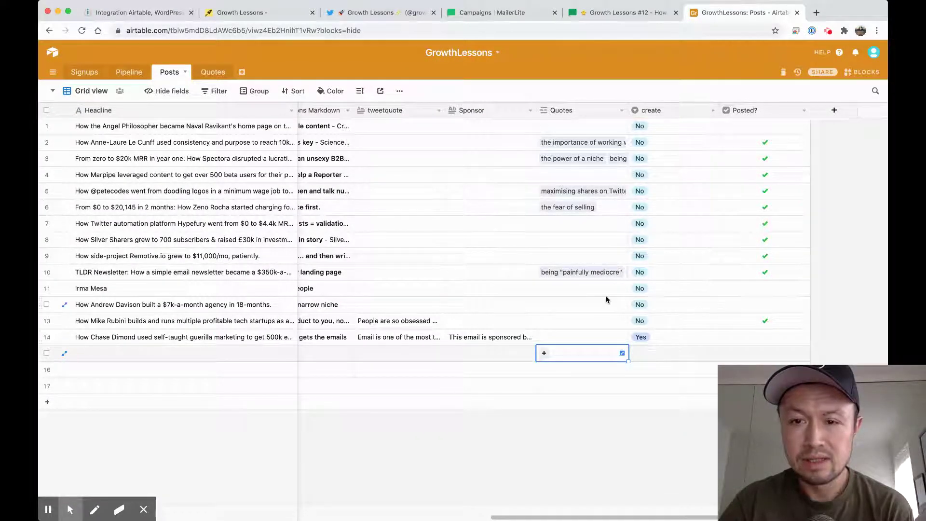
pyautogui.click(137, 13)
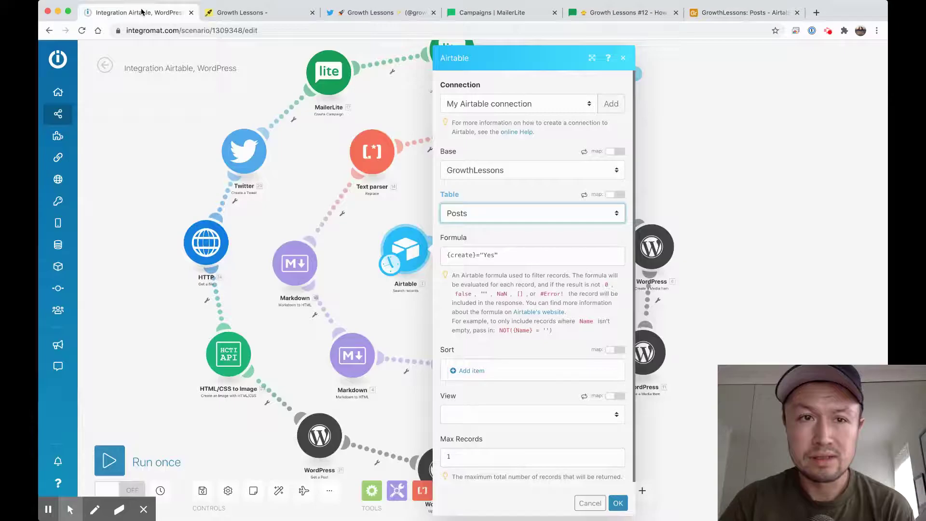
pyautogui.click(554, 239)
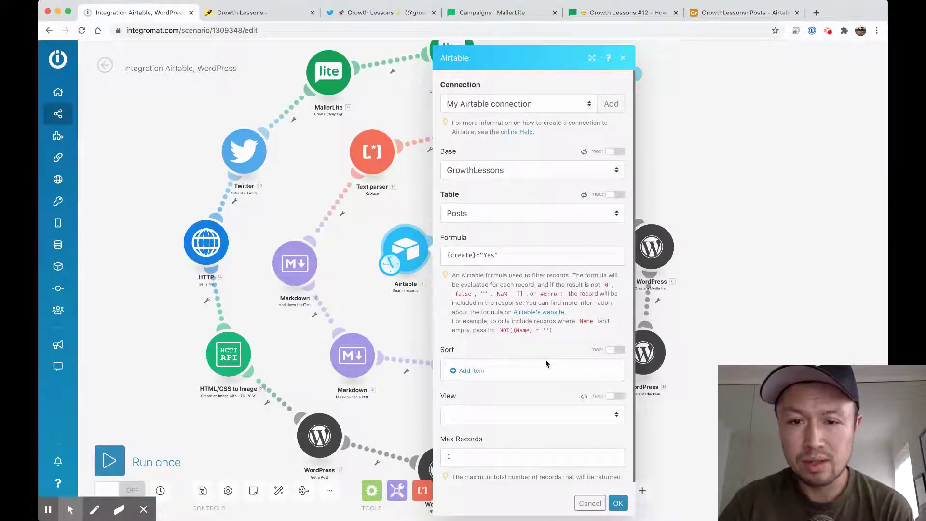
pyautogui.scroll(-1, 585, 441)
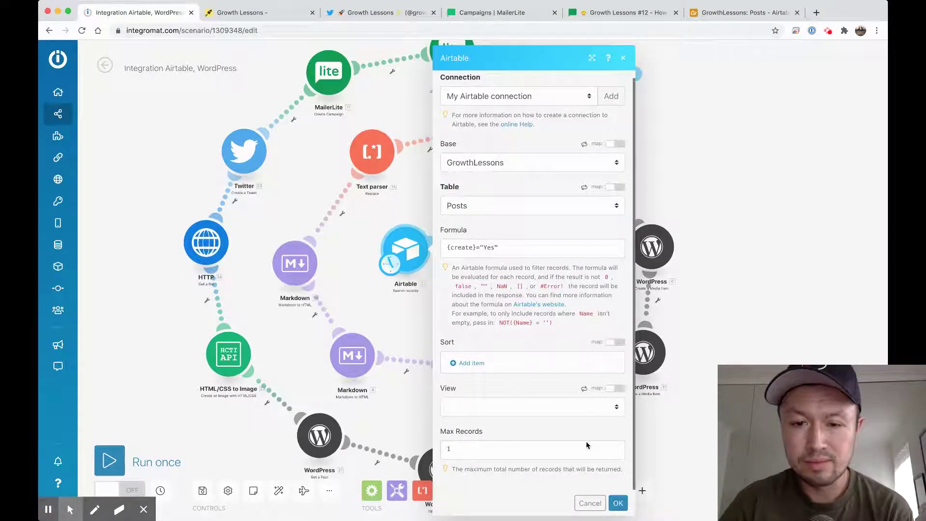
pyautogui.click(618, 503)
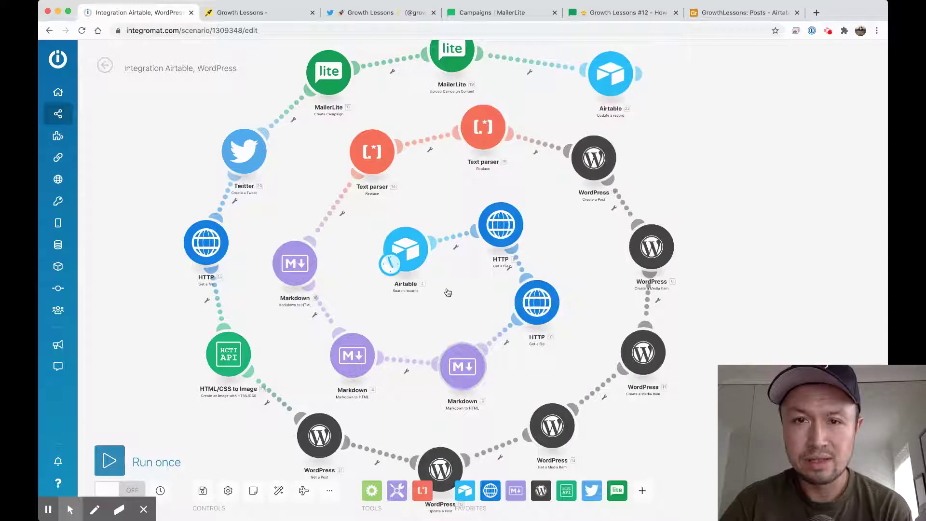
# Step: Open the HTTP Get a file module beside the Airtable module
pyautogui.click(502, 228)
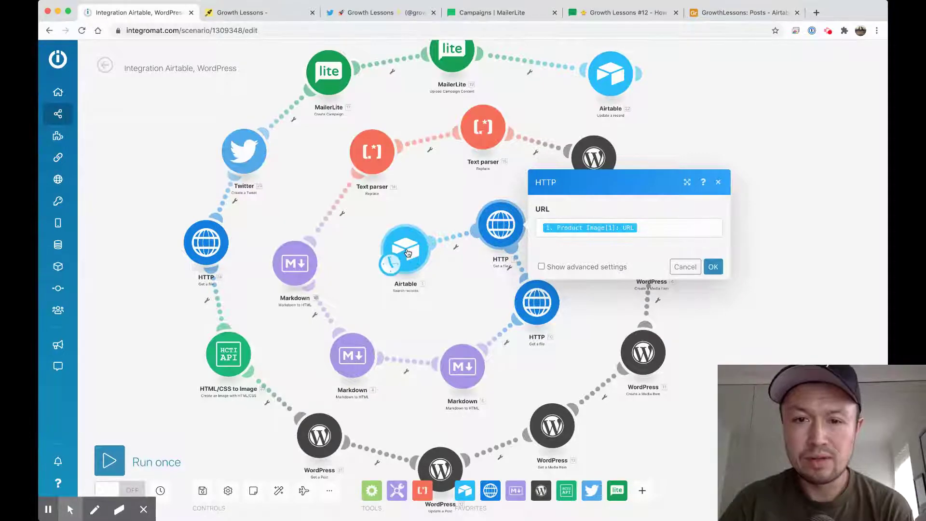
pyautogui.click(722, 13)
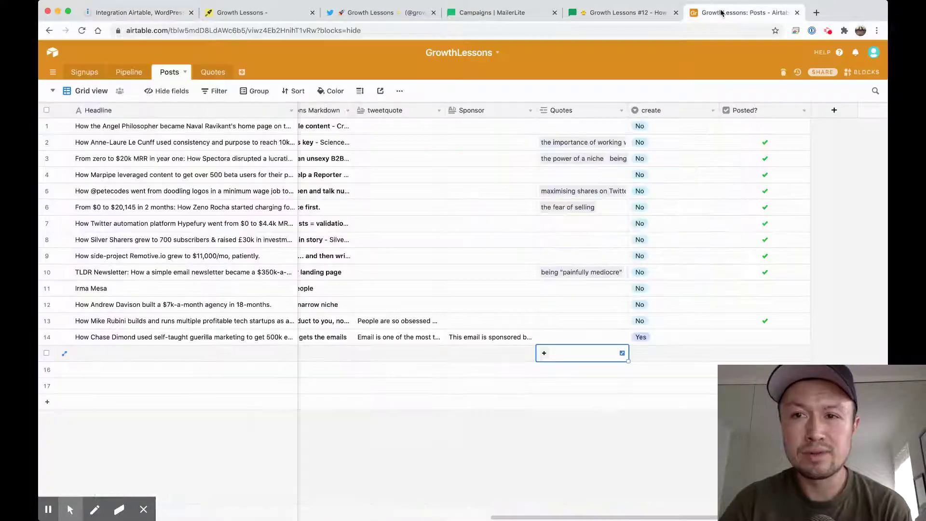
pyautogui.hscroll(-15, 497, 219)
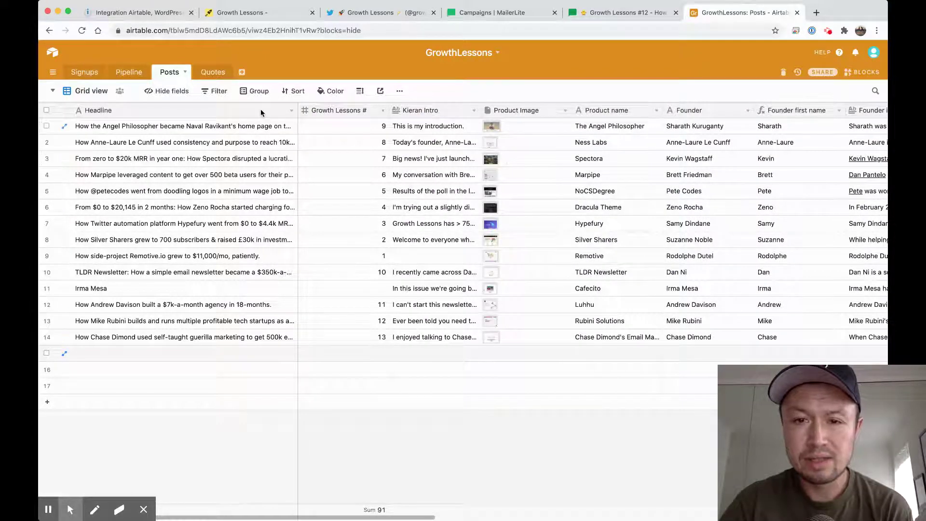
pyautogui.click(140, 13)
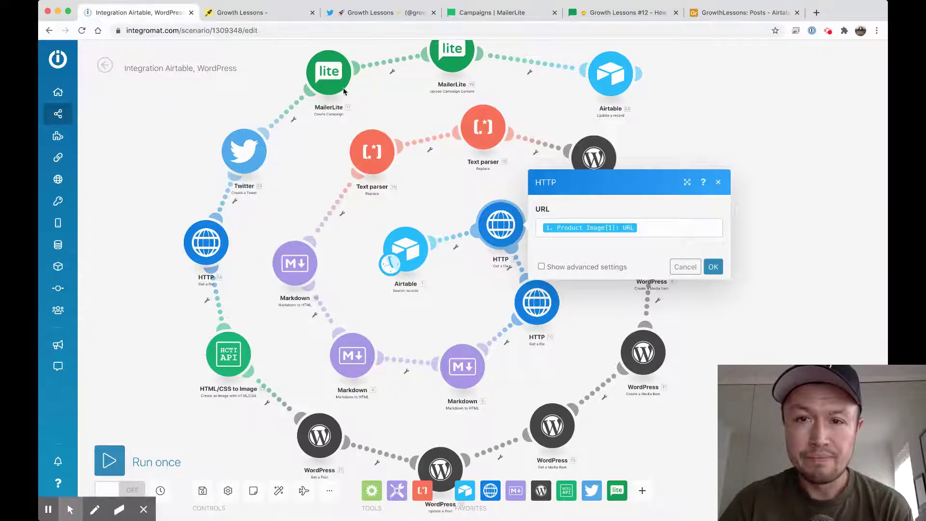
# Step: Map Product Image[1]: URL into the HTTP module's URL field and confirm with OK
pyautogui.click(718, 182)
pyautogui.click(501, 232)
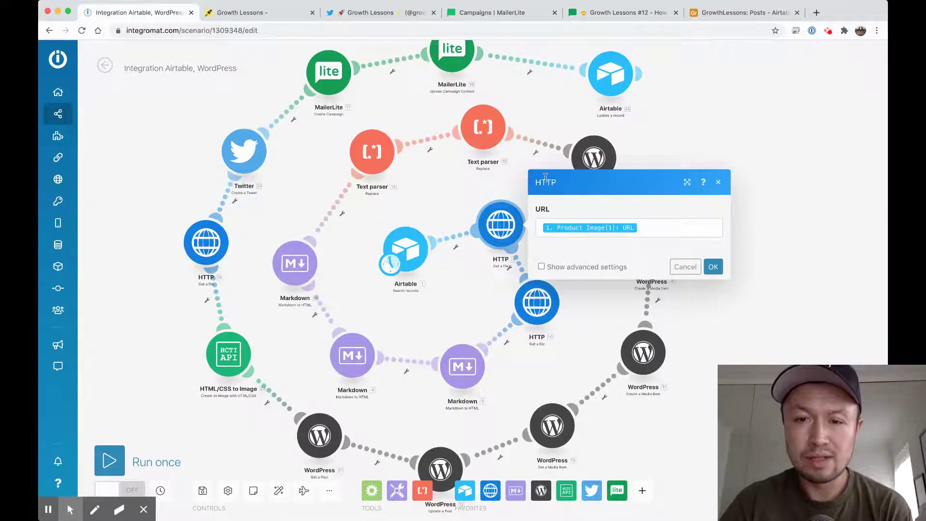
pyautogui.click(560, 229)
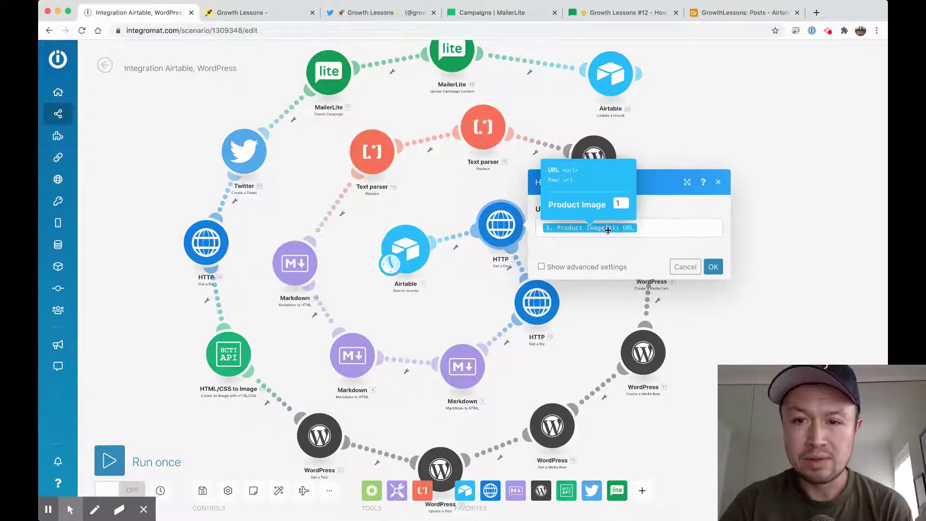
pyautogui.click(667, 225)
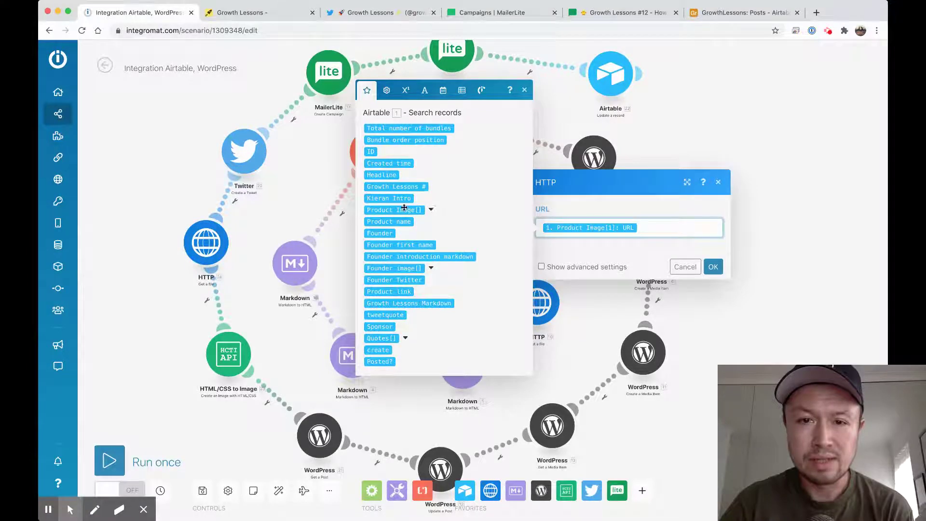
pyautogui.click(430, 210)
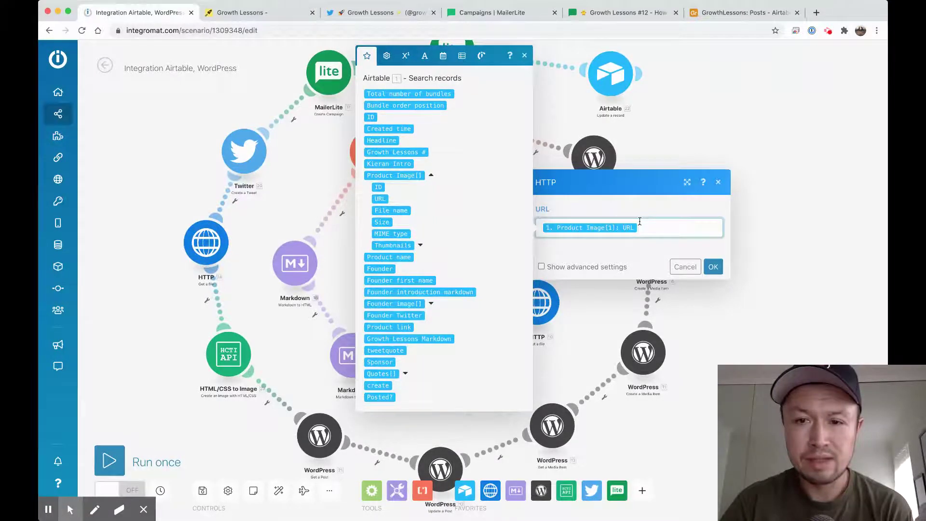
pyautogui.click(714, 267)
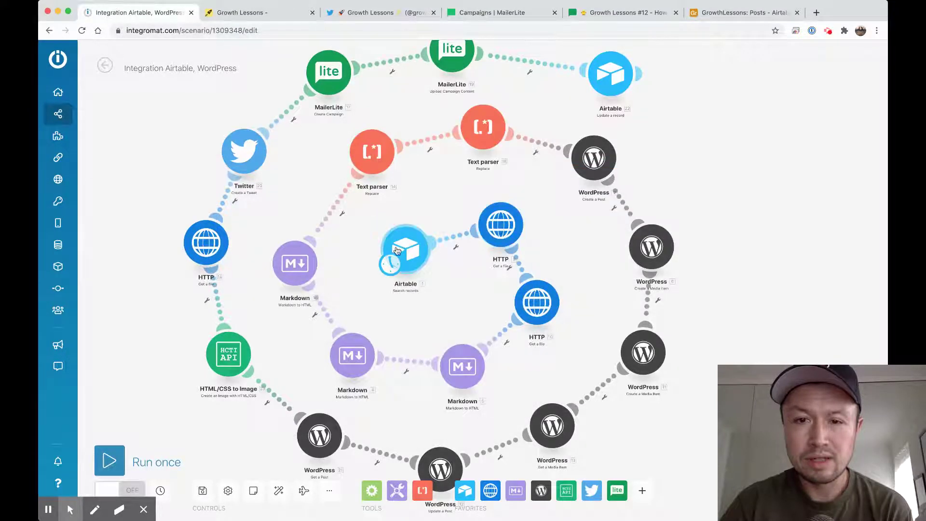
pyautogui.click(537, 303)
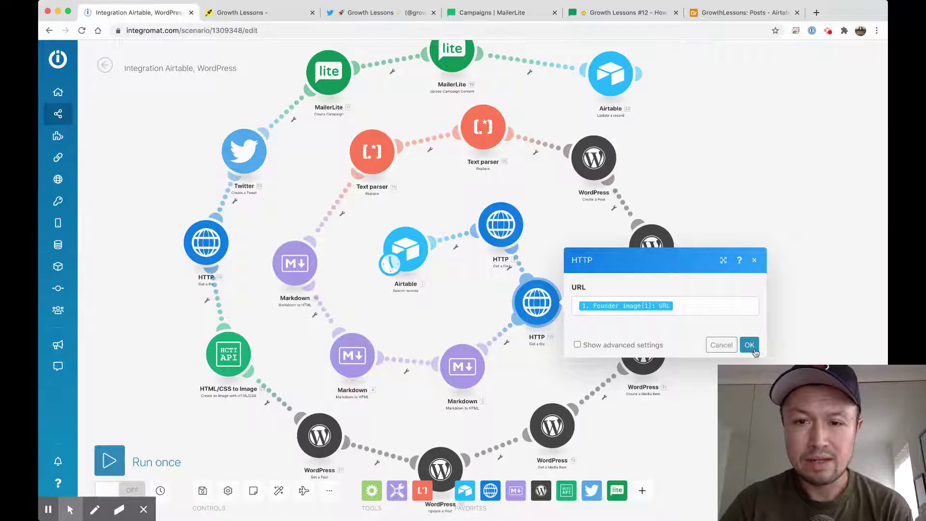
pyautogui.click(750, 345)
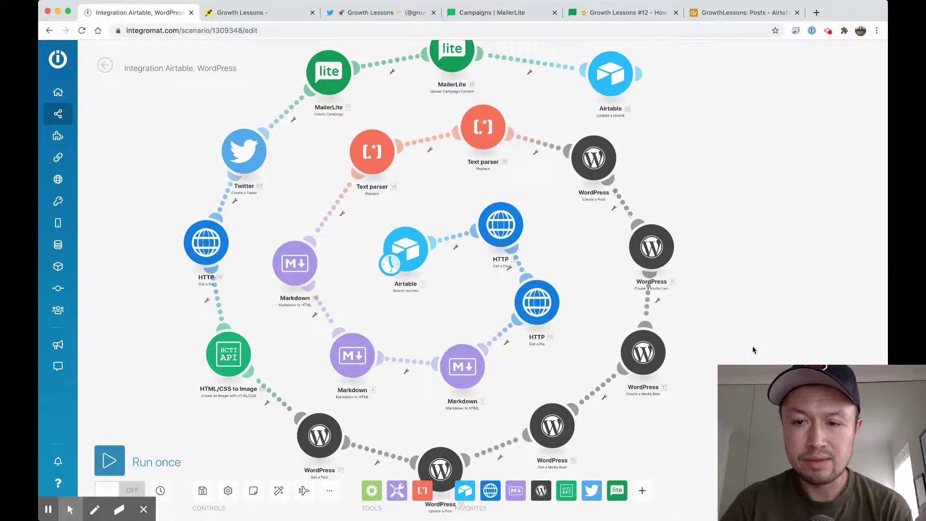
pyautogui.click(48, 511)
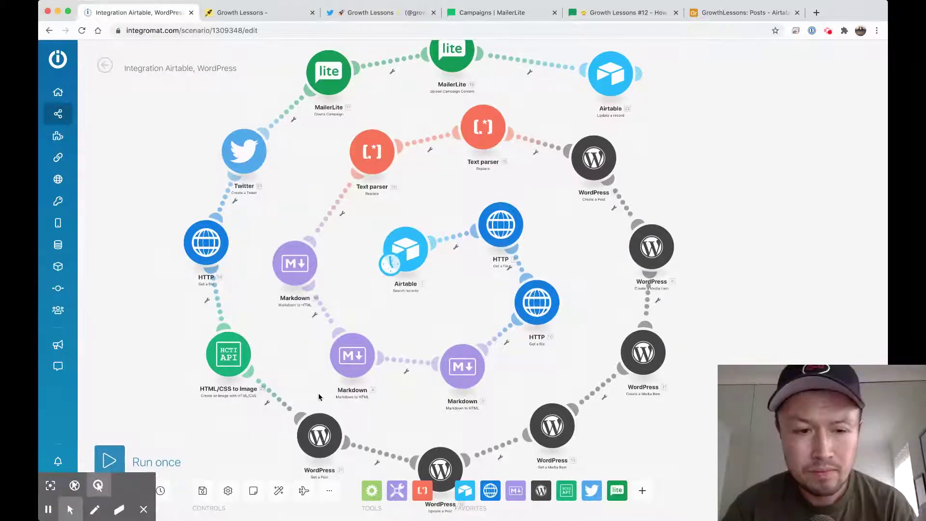
# Step: Open the lower Markdown to HTML module's settings
pyautogui.click(467, 379)
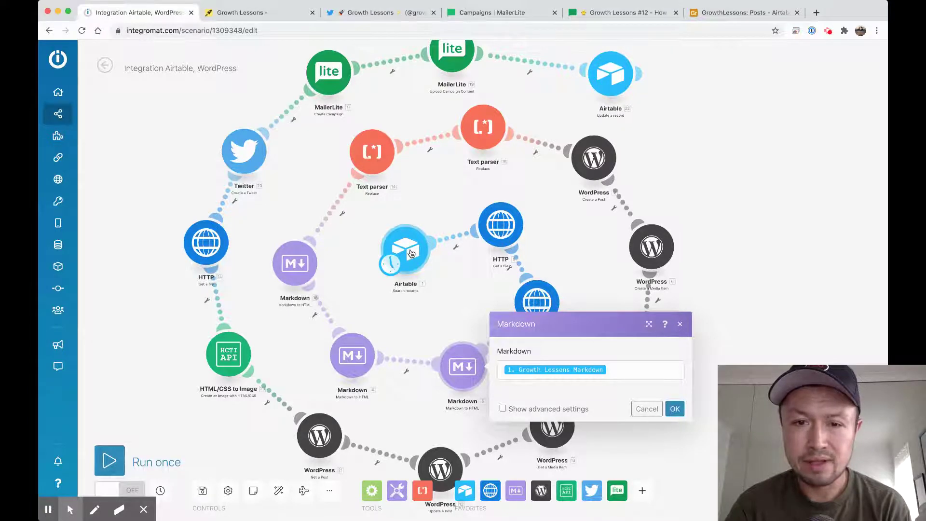
pyautogui.click(716, 18)
pyautogui.hscroll(5, 538, 338)
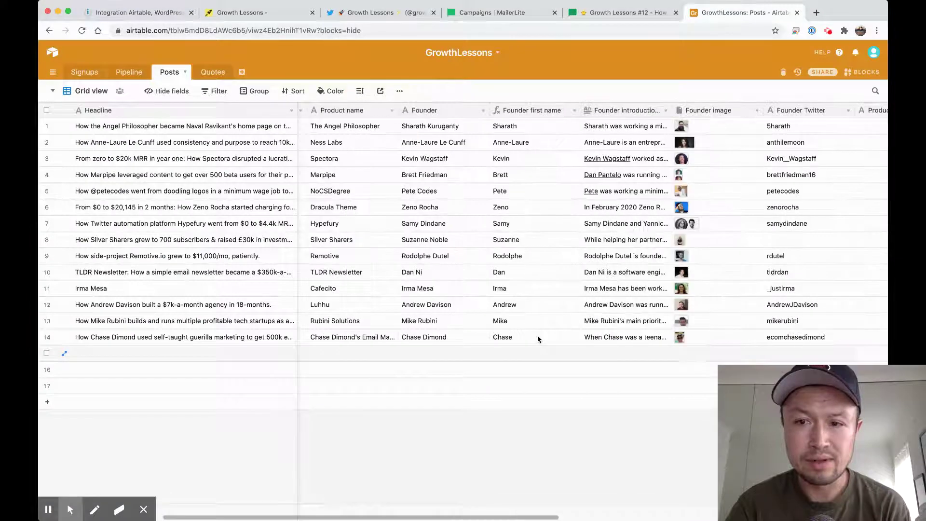
pyautogui.hscroll(3, 538, 338)
pyautogui.click(643, 340)
pyautogui.click(706, 336)
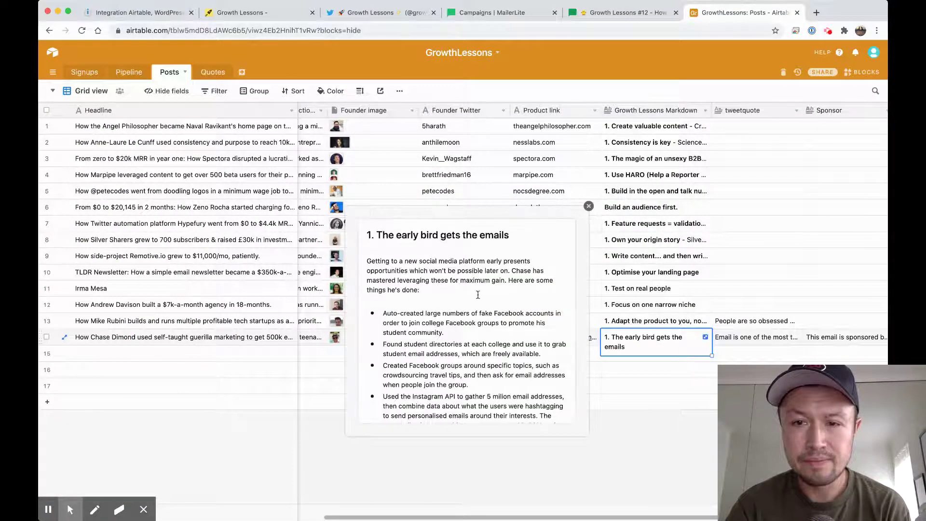
pyautogui.scroll(-15, 478, 294)
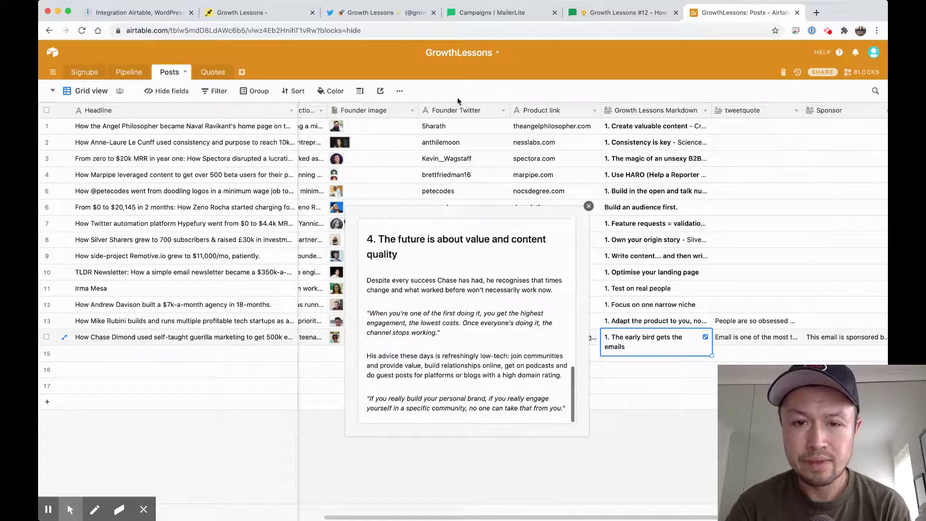
pyautogui.click(140, 13)
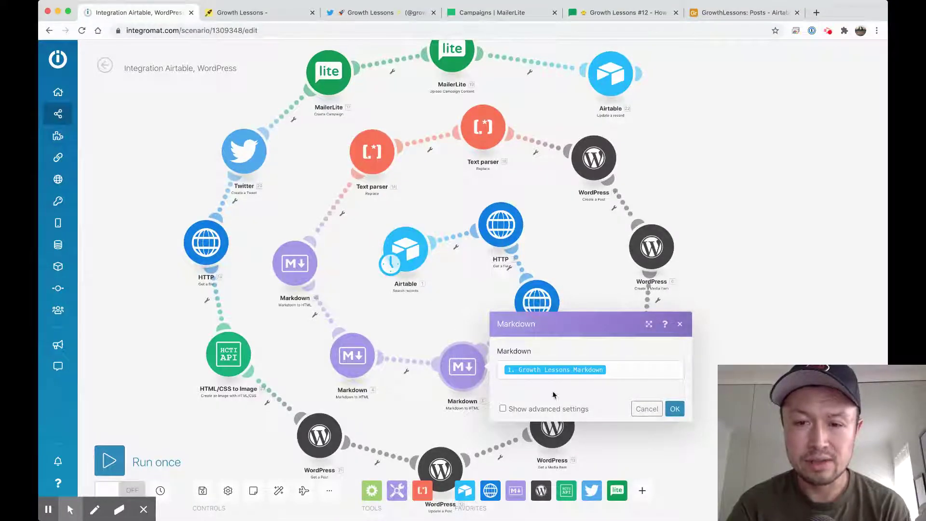
# Step: Confirm and close the Growth Lessons, founder introduction and intro text Markdown converter settings
pyautogui.click(674, 409)
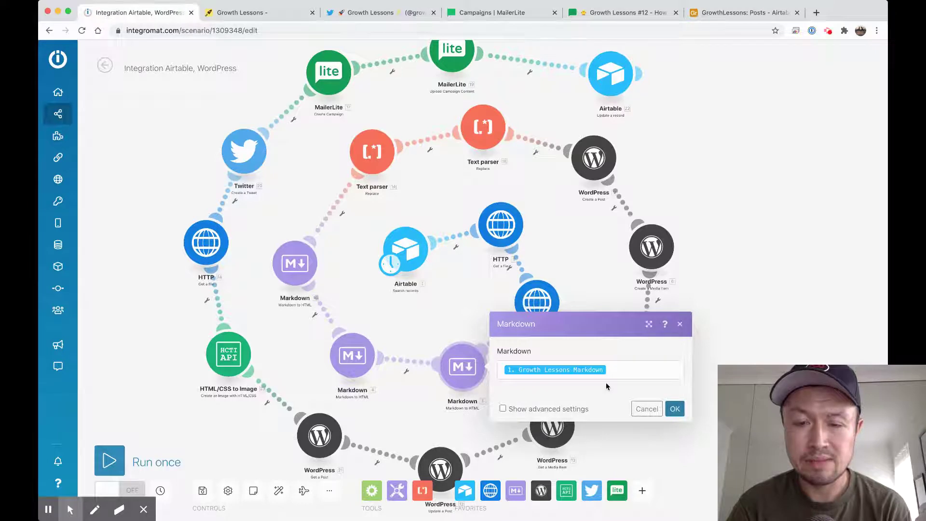
pyautogui.click(675, 408)
pyautogui.click(355, 361)
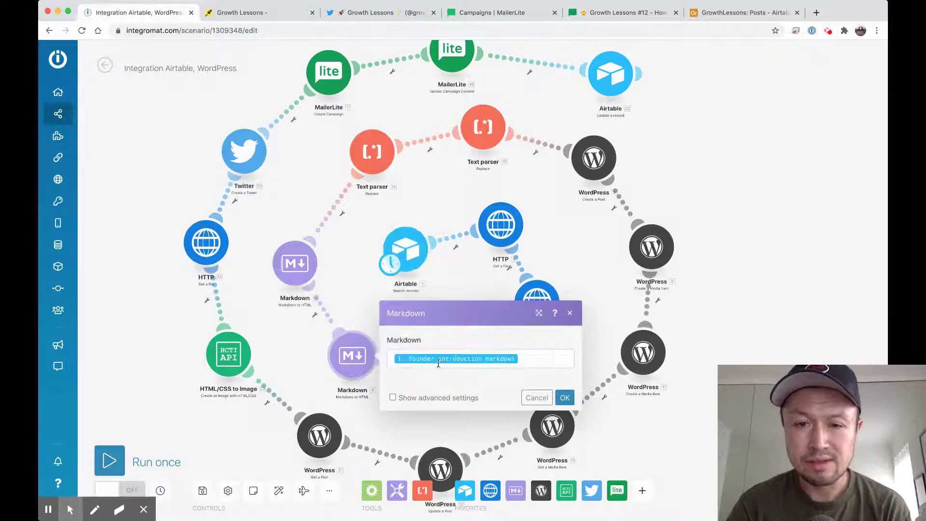
pyautogui.click(562, 396)
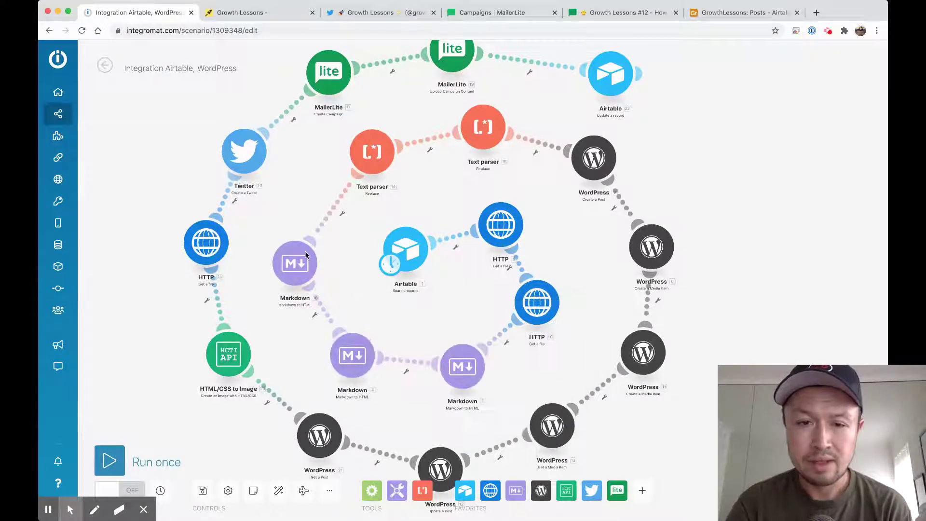
pyautogui.click(296, 263)
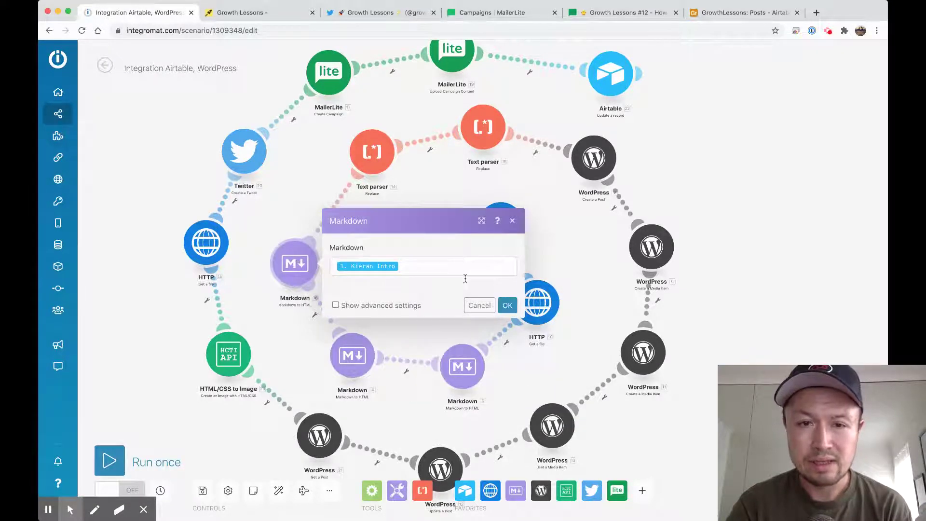
pyautogui.click(509, 306)
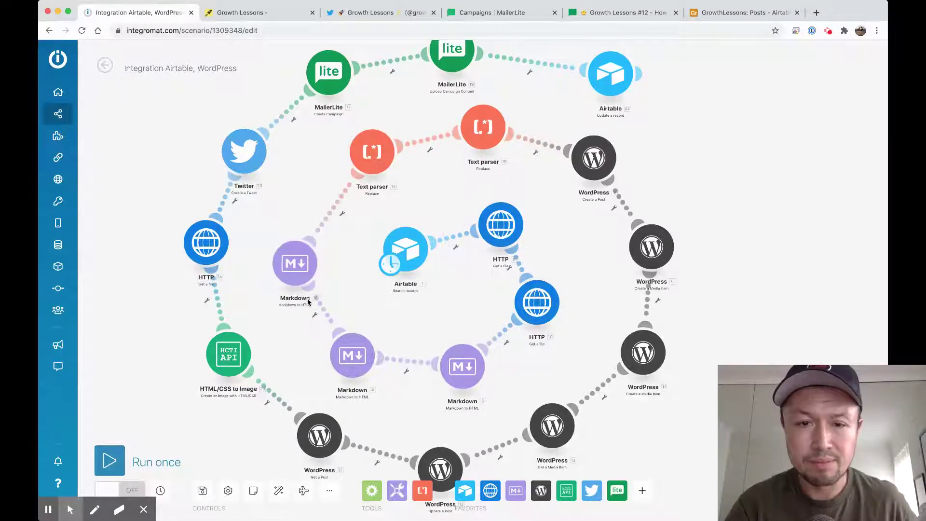
# Step: Zoom the canvas, then reopen the Growth Lessons Markdown converter and cancel without changes
pyautogui.scroll(1, 311, 303)
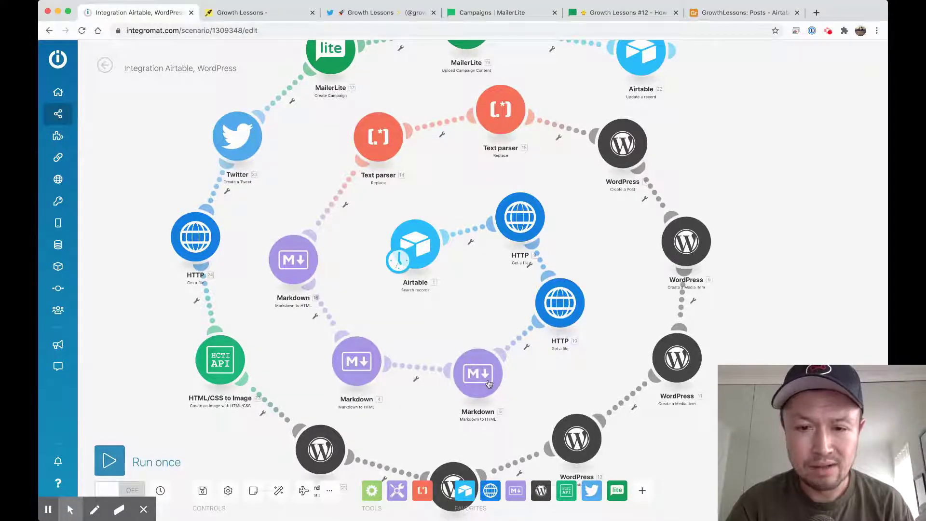
pyautogui.click(483, 377)
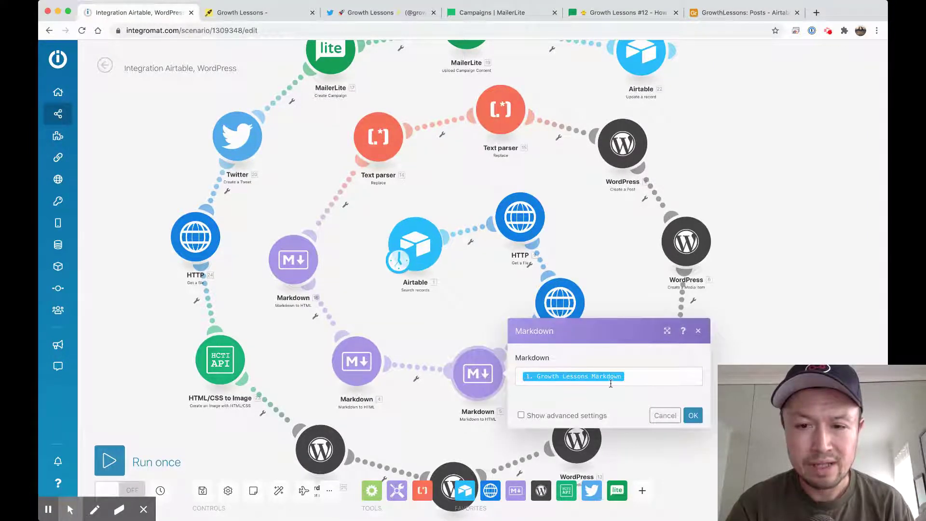
pyautogui.click(665, 415)
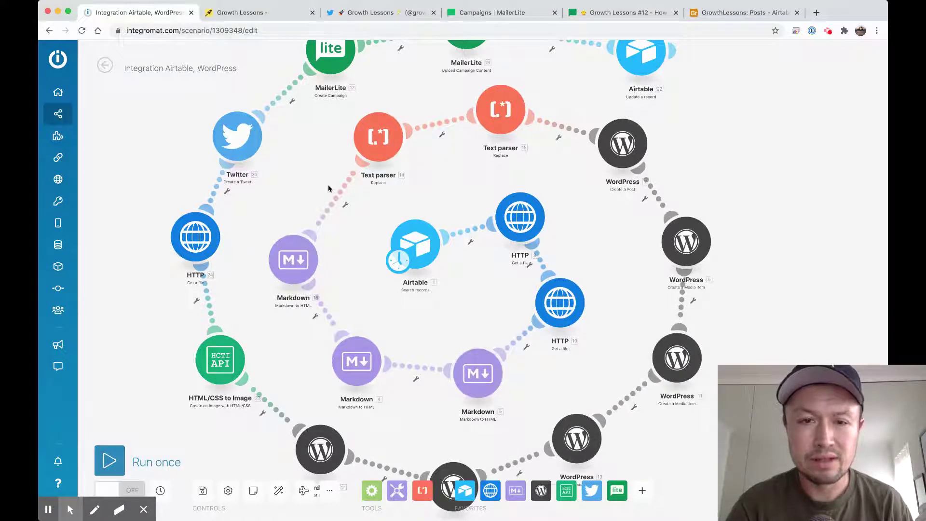
pyautogui.click(382, 137)
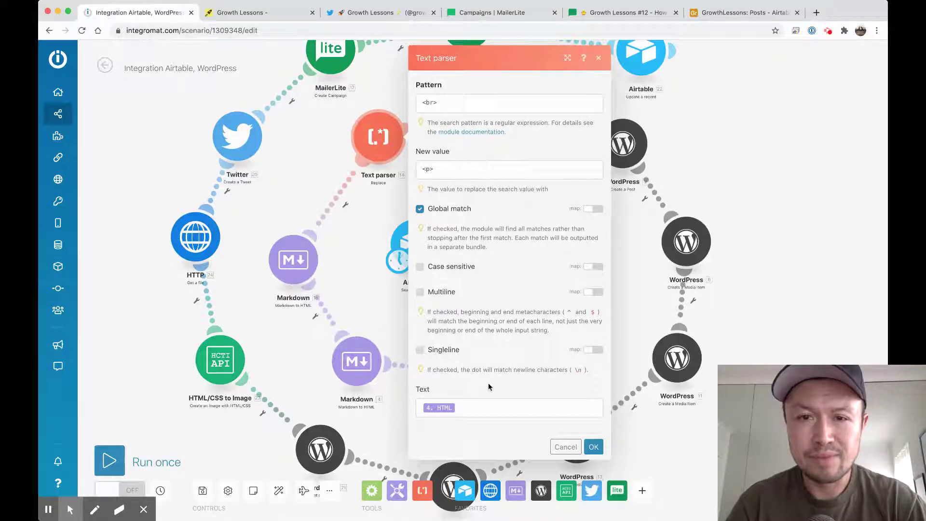
pyautogui.click(594, 447)
pyautogui.click(506, 122)
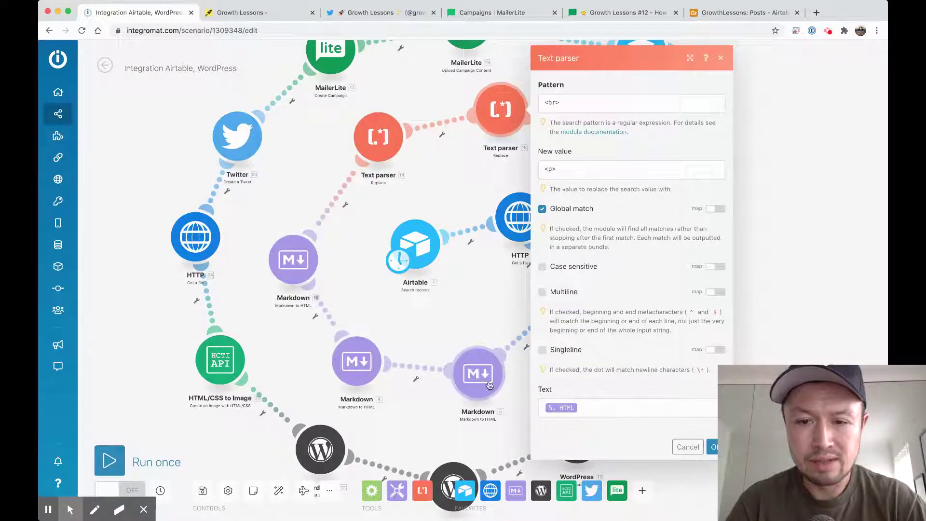
pyautogui.click(695, 448)
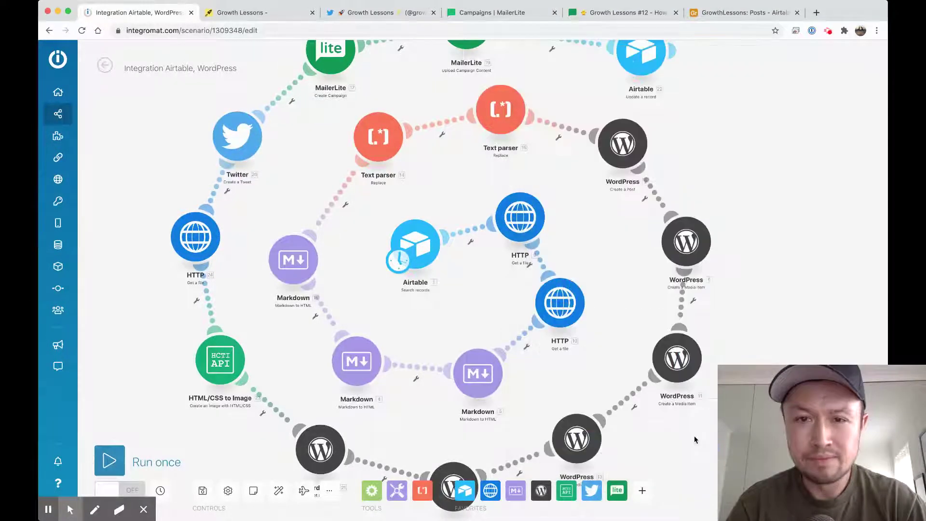
# Step: In the WordPress Create a Post settings, inspect the outputs available for the Title (Headline) mapping
pyautogui.click(626, 144)
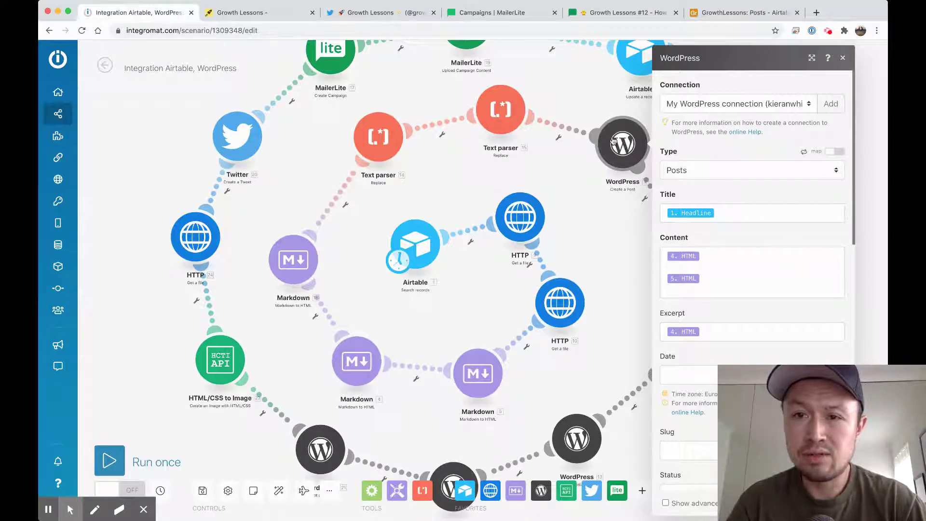
pyautogui.scroll(-2, 770, 202)
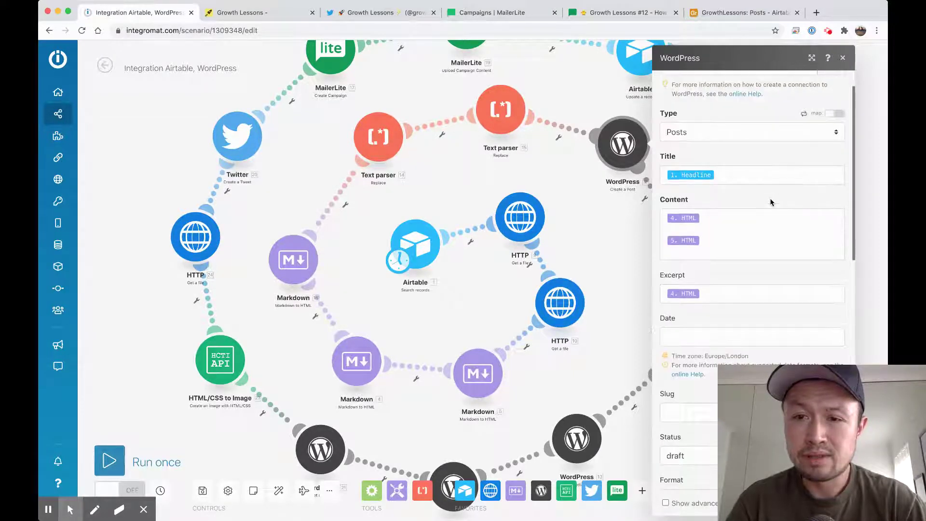
pyautogui.click(746, 178)
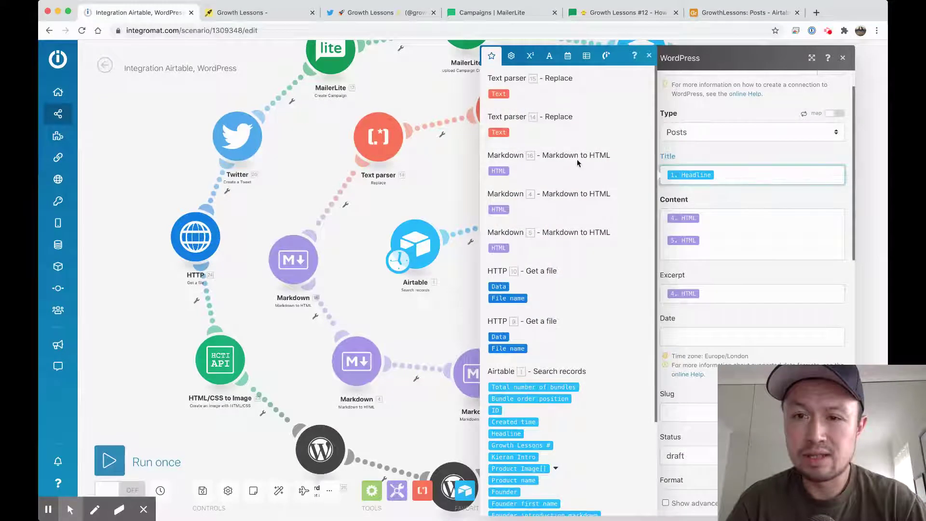
pyautogui.scroll(-2, 578, 167)
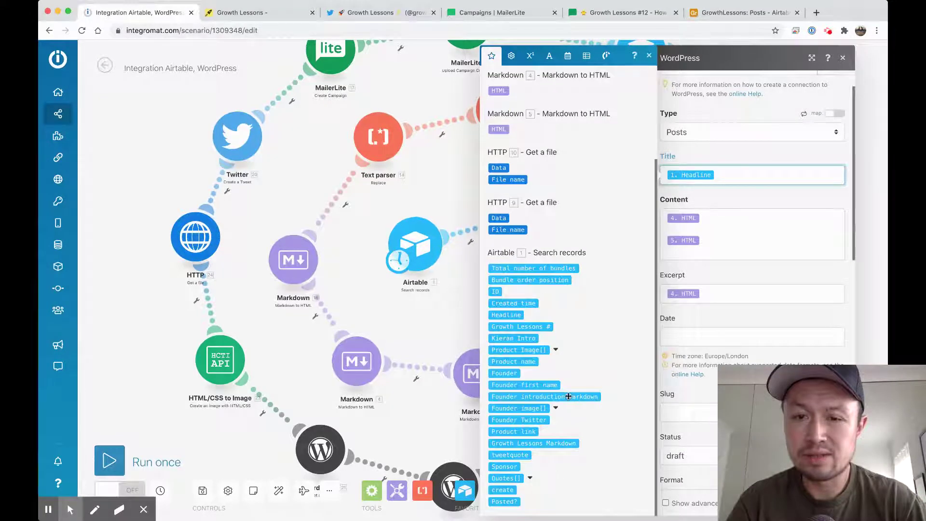
pyautogui.scroll(3, 530, 470)
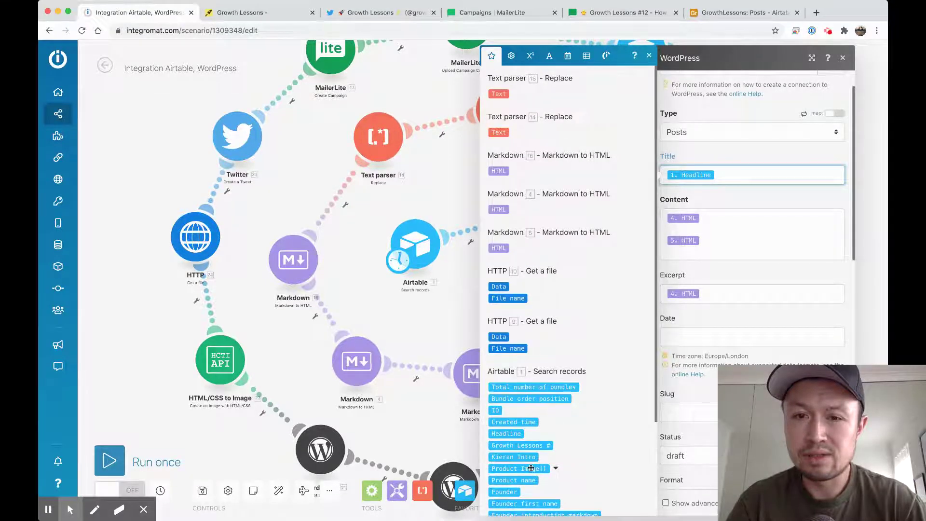
pyautogui.scroll(-3, 531, 193)
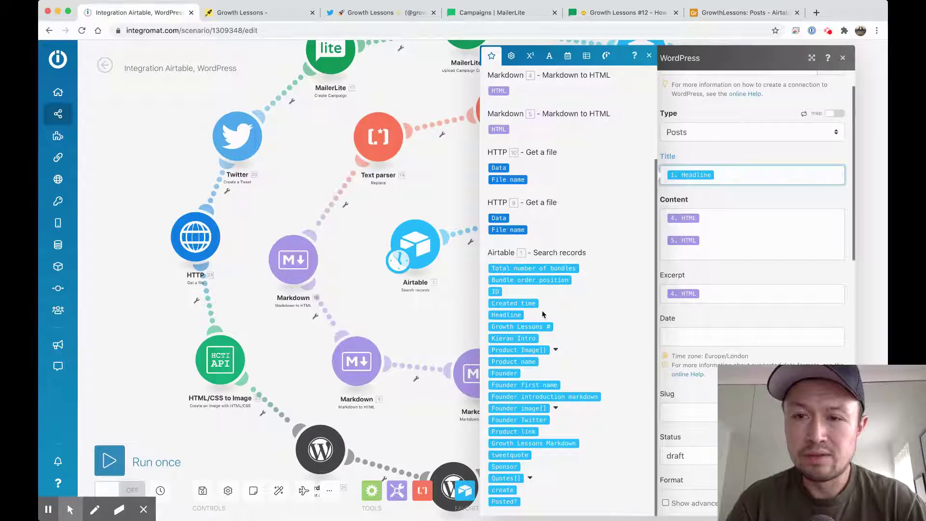
pyautogui.moveTo(506, 317); pyautogui.dragTo(439, 315)
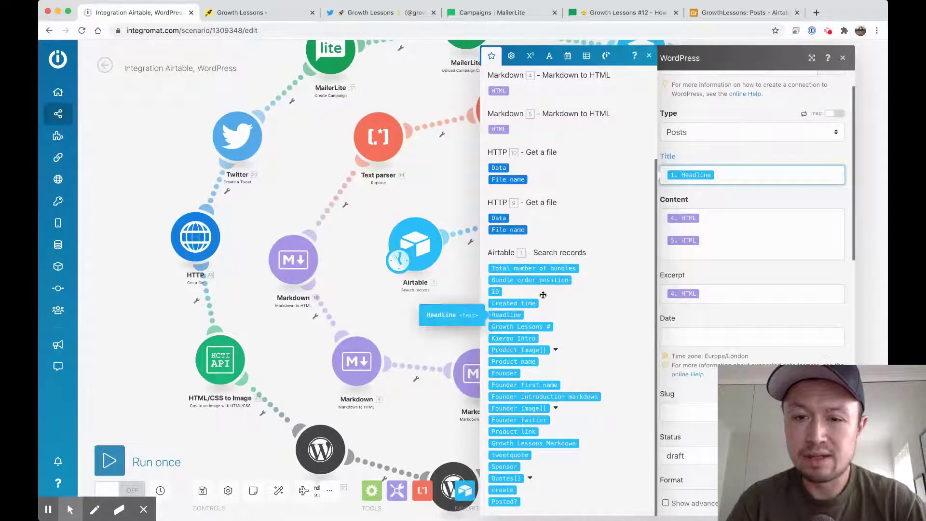
pyautogui.scroll(1, 565, 291)
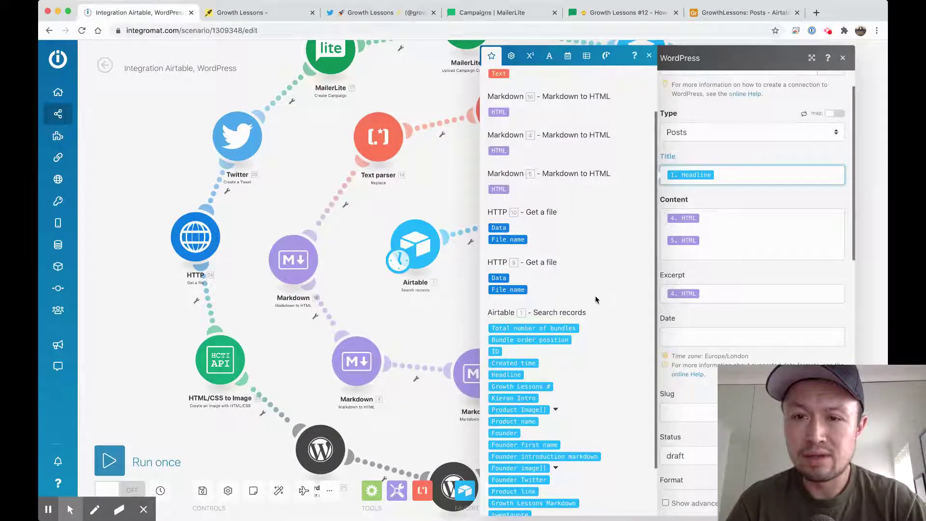
pyautogui.scroll(1, 596, 297)
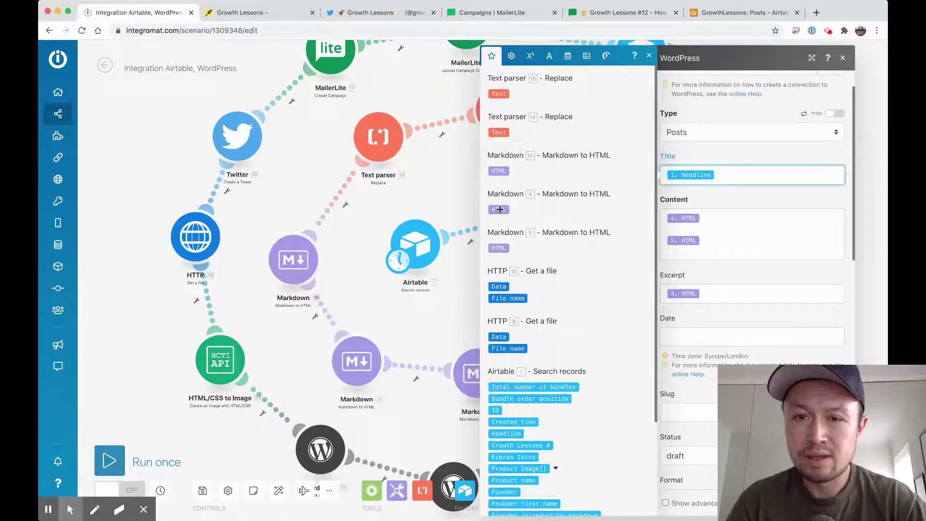
pyautogui.moveTo(500, 210); pyautogui.dragTo(611, 194)
pyautogui.scroll(-2, 562, 225)
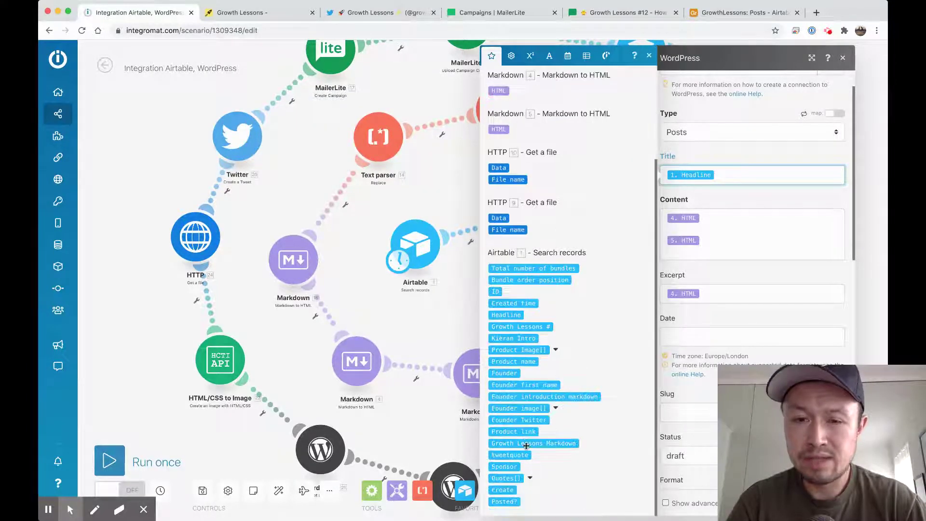
pyautogui.moveTo(527, 445); pyautogui.dragTo(530, 243)
pyautogui.scroll(2, 560, 441)
pyautogui.moveTo(497, 169); pyautogui.dragTo(505, 170)
pyautogui.moveTo(497, 210); pyautogui.dragTo(497, 210)
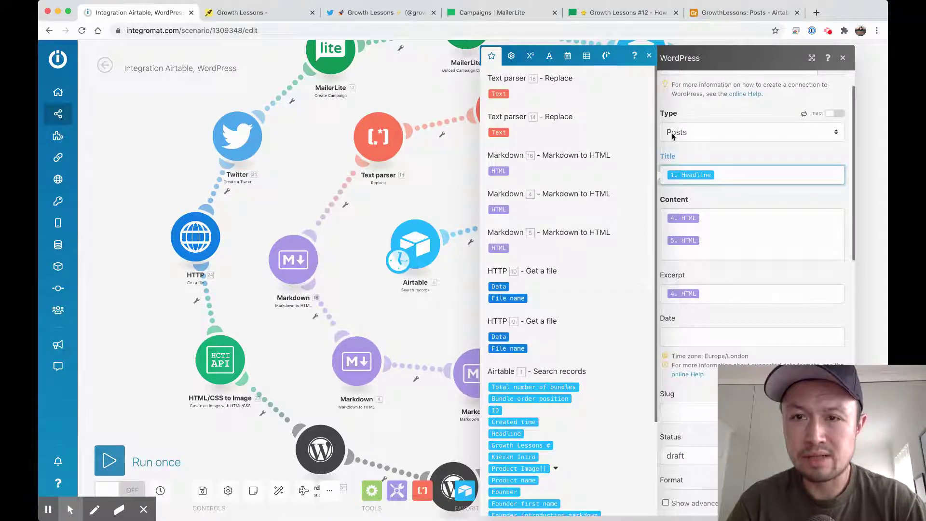
pyautogui.click(649, 56)
# Step: Scroll through Status (draft), Format (standard), Categories and Tags
pyautogui.scroll(-5, 725, 254)
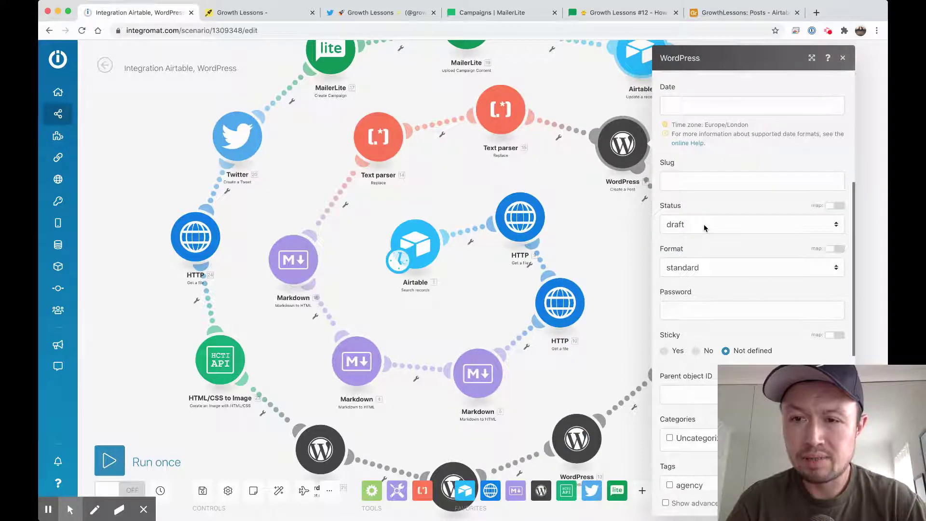
pyautogui.scroll(-3, 704, 227)
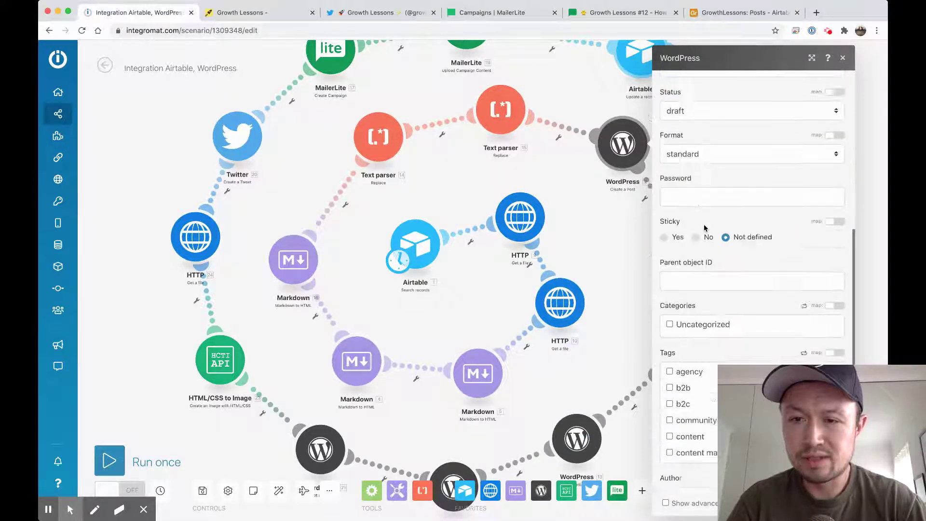
pyautogui.scroll(-4, 704, 228)
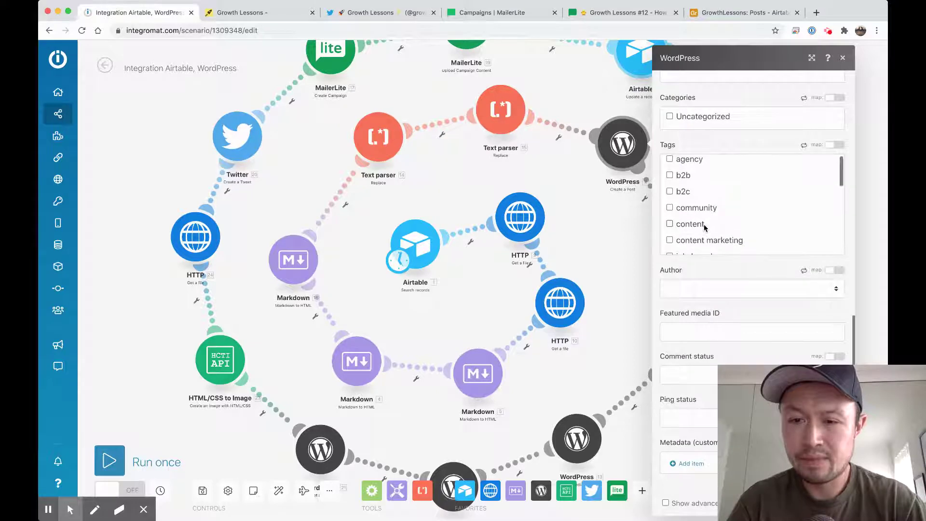
# Step: Close Create a Post and open the first WordPress Create a Media Item settings
pyautogui.click(845, 64)
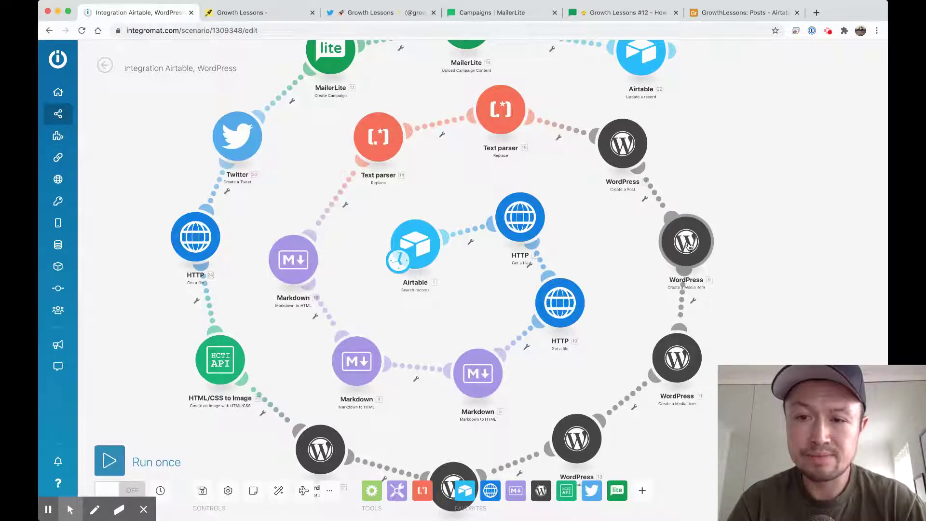
pyautogui.click(687, 246)
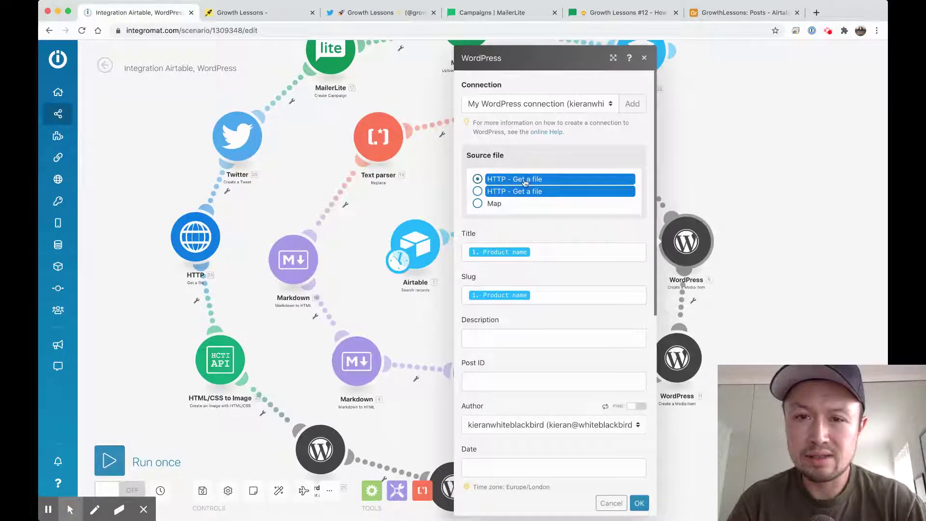
pyautogui.click(632, 89)
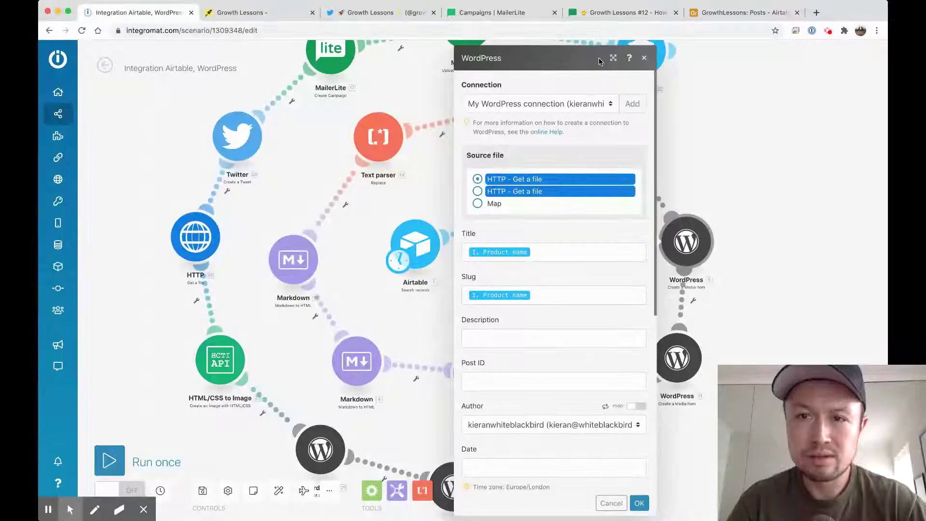
pyautogui.click(621, 62)
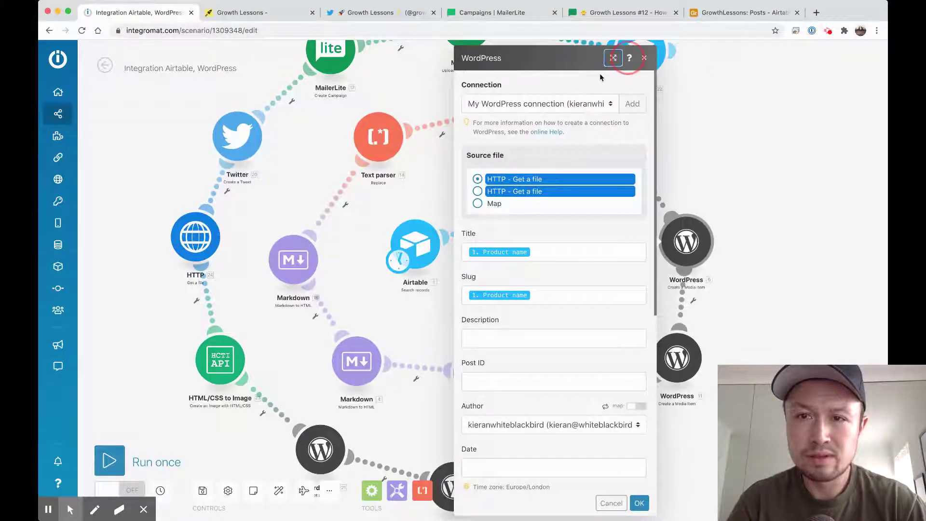
pyautogui.click(612, 59)
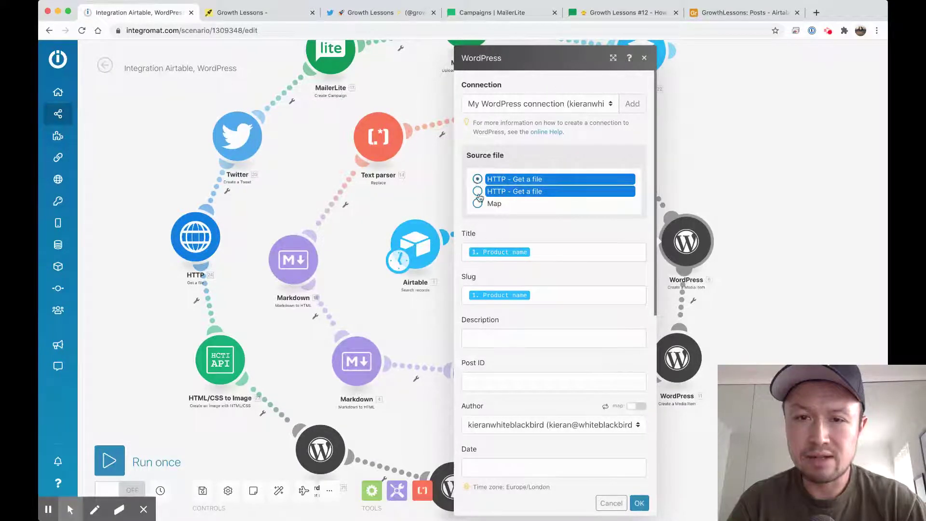
# Step: Check the Title (Product name), Slug and Alternative text mappings, then confirm the media item settings
pyautogui.click(545, 256)
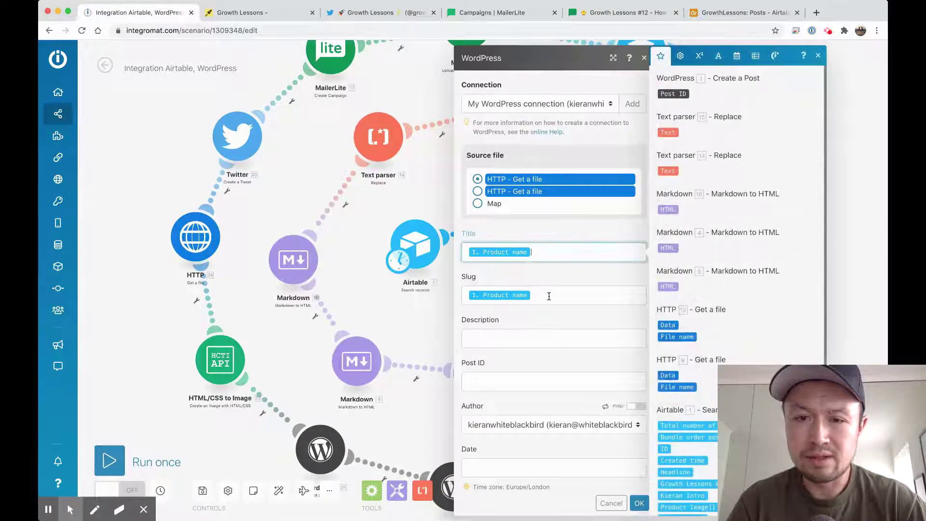
pyautogui.click(549, 296)
pyautogui.scroll(-3, 562, 282)
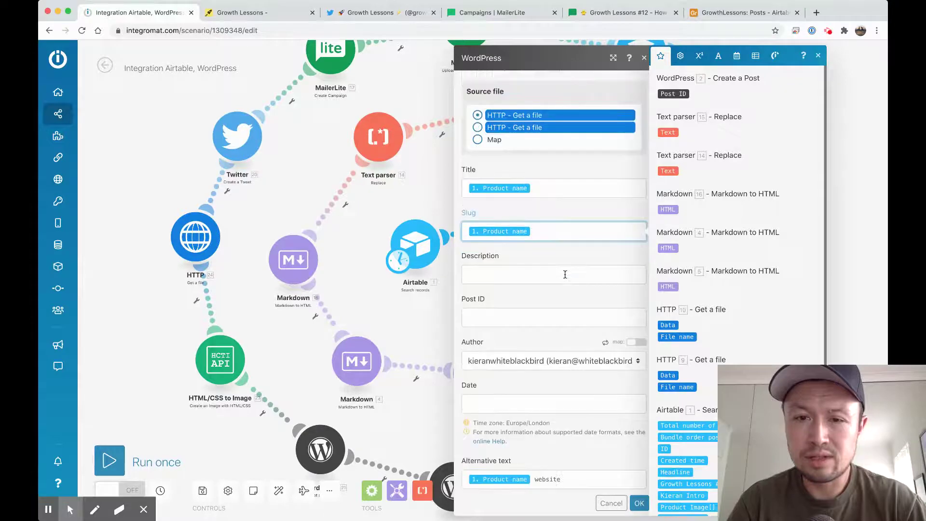
pyautogui.scroll(-5, 566, 274)
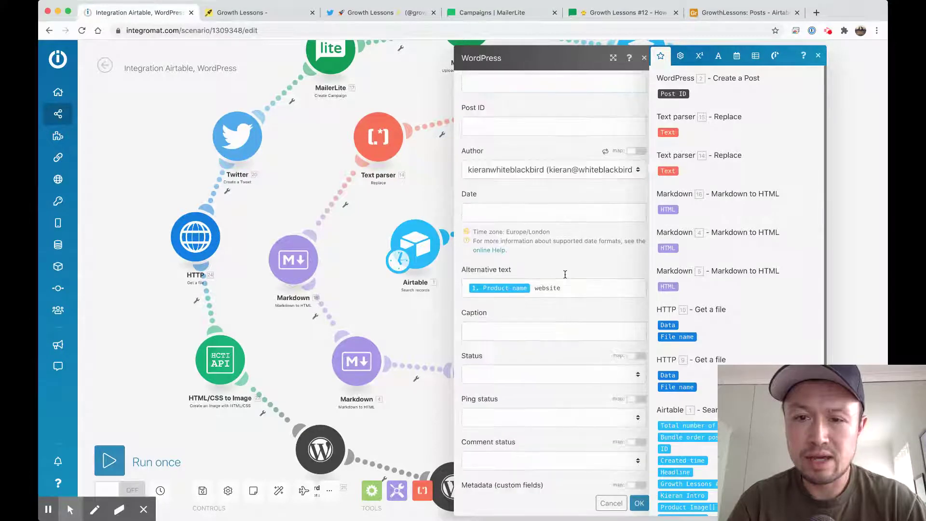
pyautogui.scroll(-1, 566, 274)
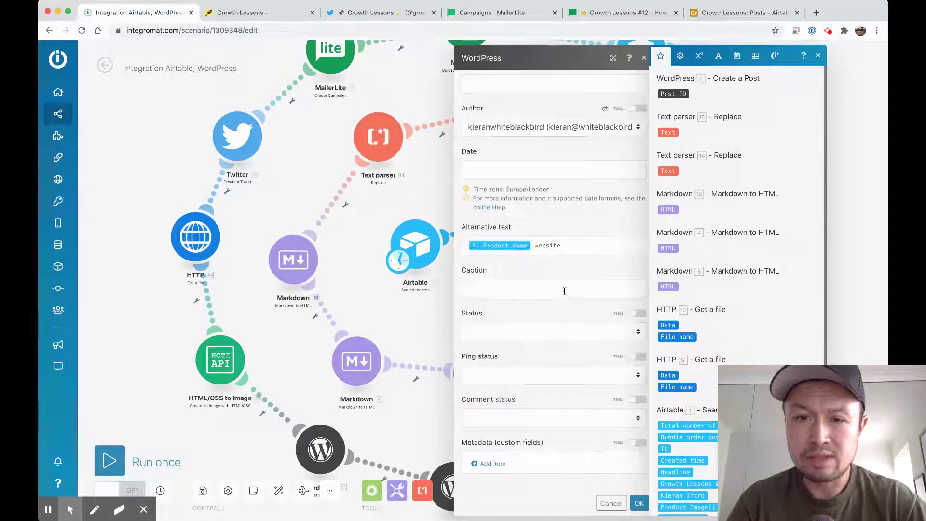
pyautogui.click(601, 482)
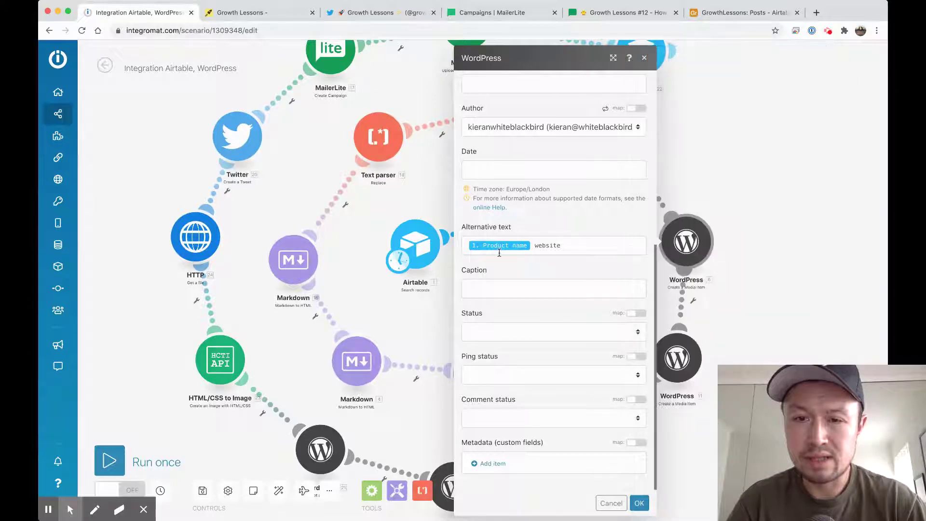
pyautogui.click(639, 504)
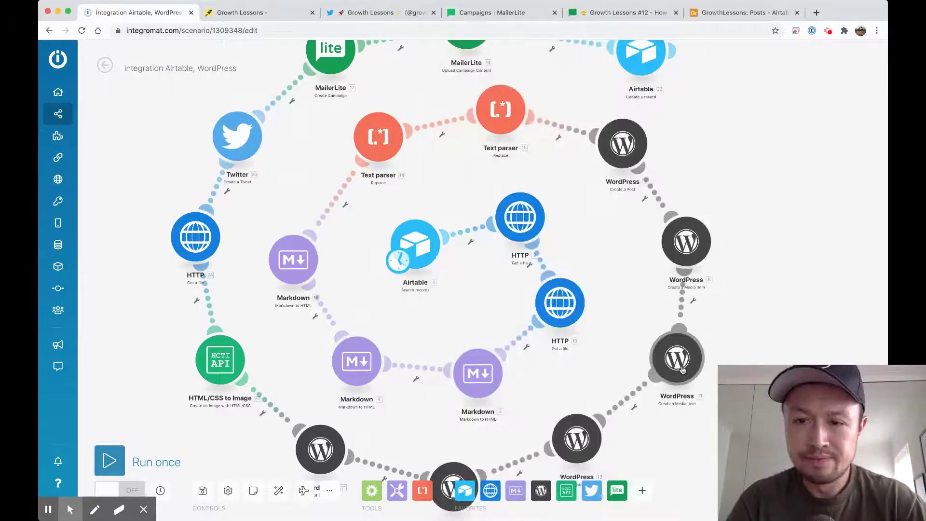
pyautogui.click(683, 370)
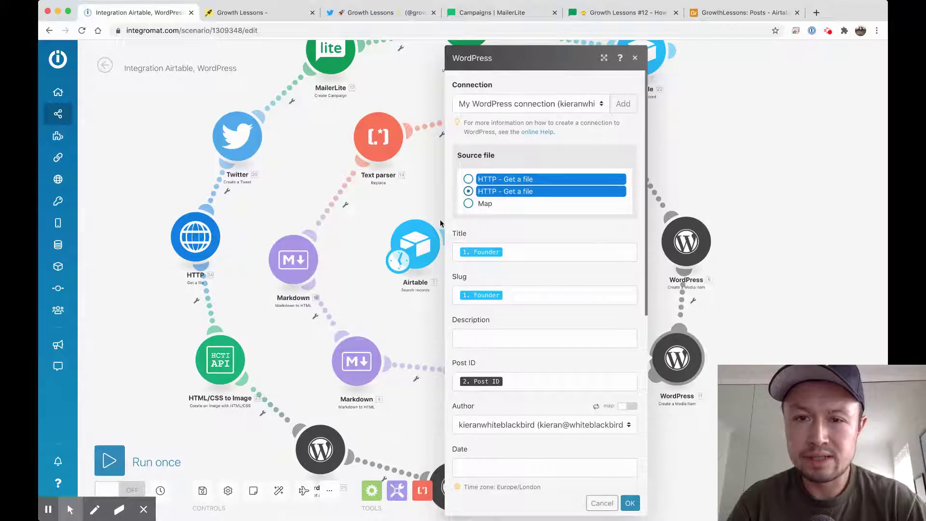
pyautogui.scroll(-5, 549, 239)
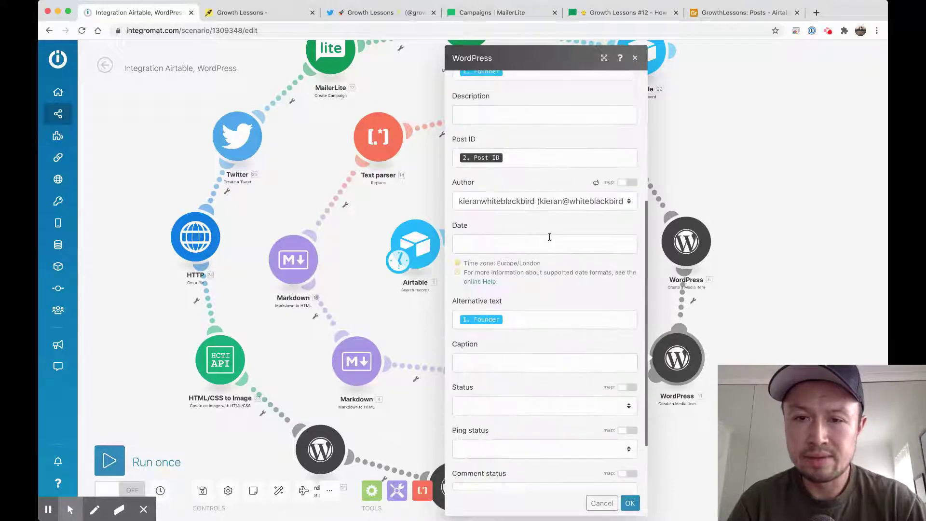
pyautogui.scroll(4, 549, 240)
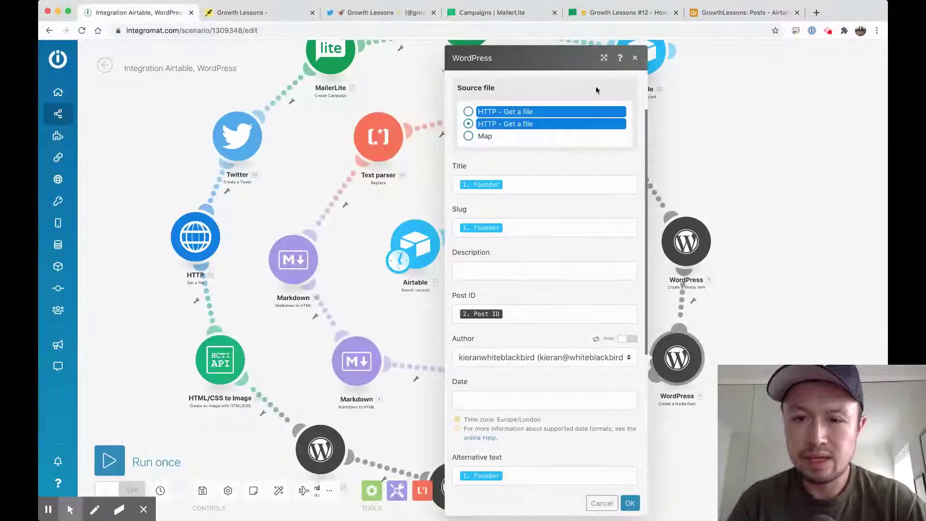
pyautogui.click(636, 58)
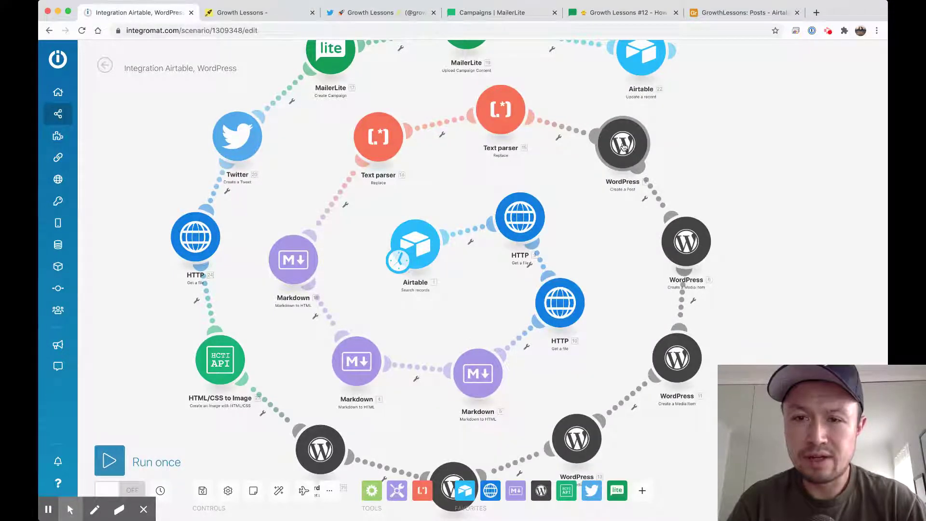
pyautogui.click(679, 366)
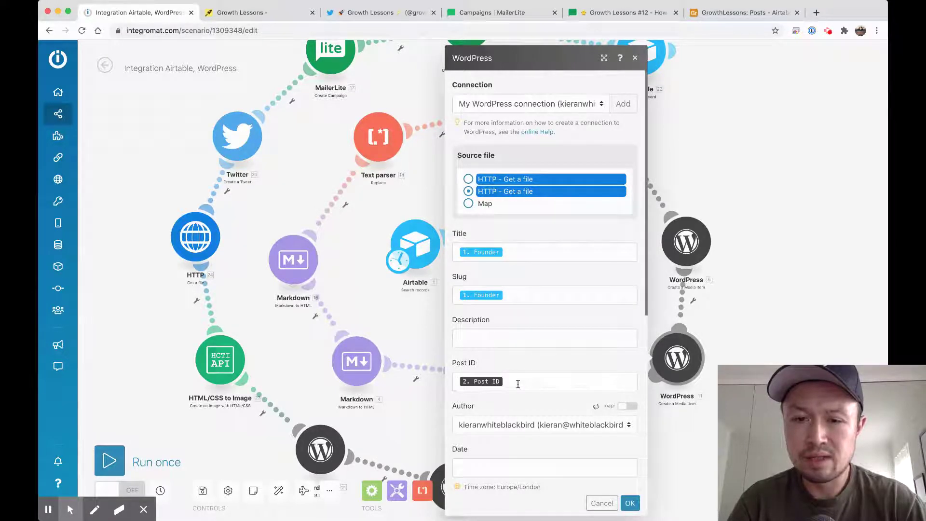
pyautogui.click(602, 503)
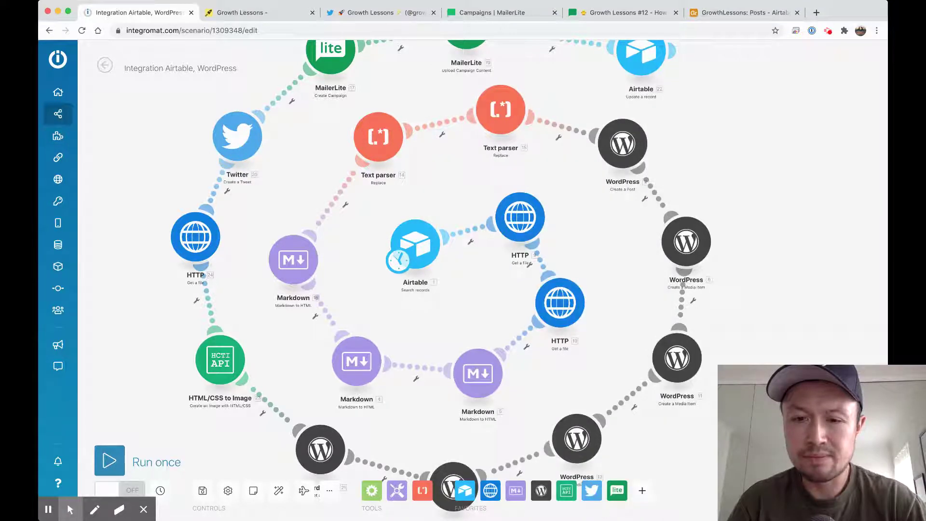
pyautogui.scroll(-5, 609, 389)
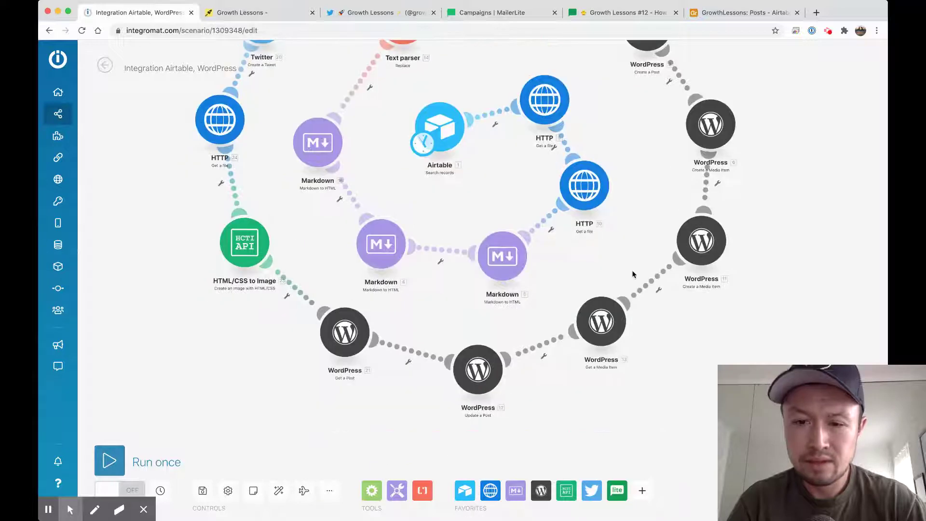
pyautogui.click(599, 332)
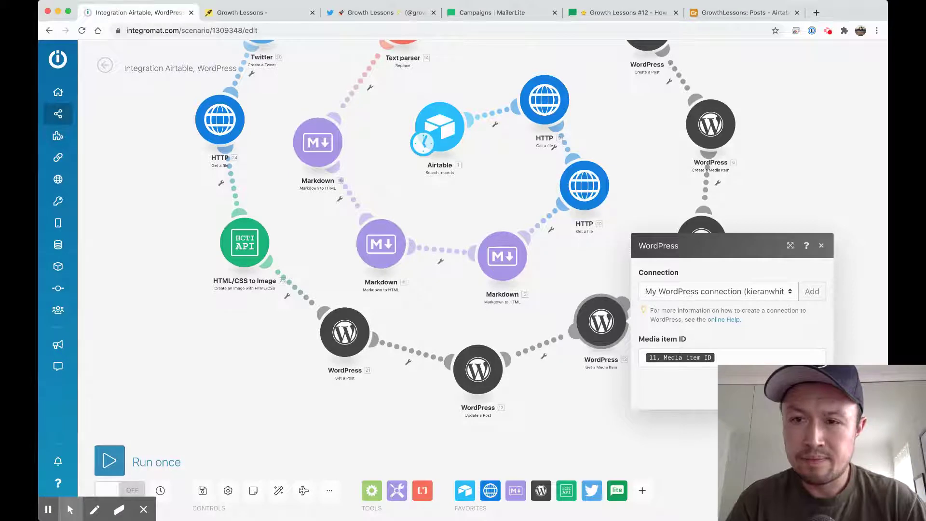
pyautogui.click(822, 248)
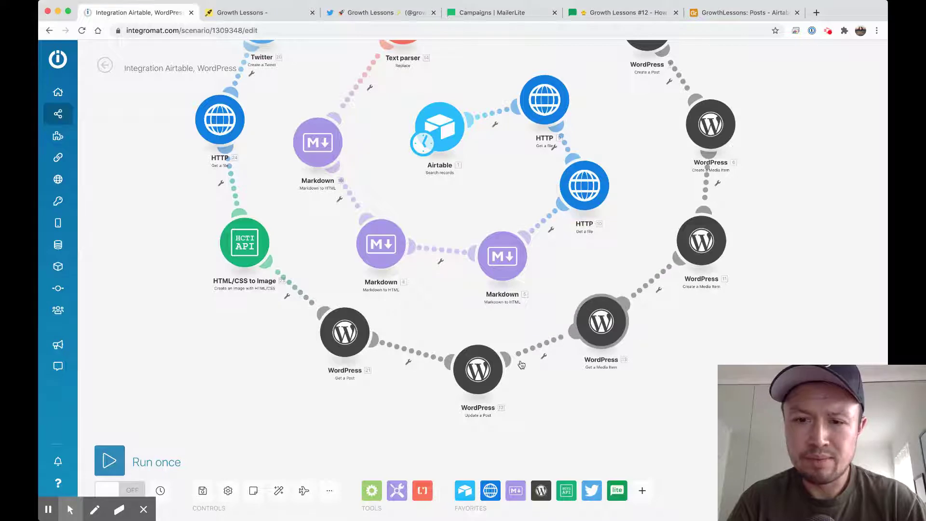
# Step: Inspect the Update a Post Post ID mapping and Content template, then open the newest Growth Lessons post
pyautogui.click(478, 371)
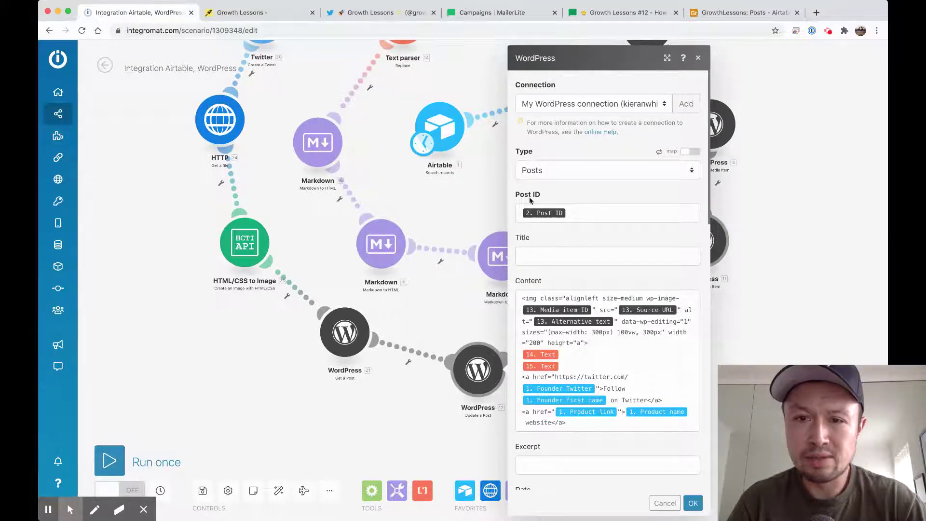
pyautogui.click(578, 214)
pyautogui.scroll(-1, 762, 133)
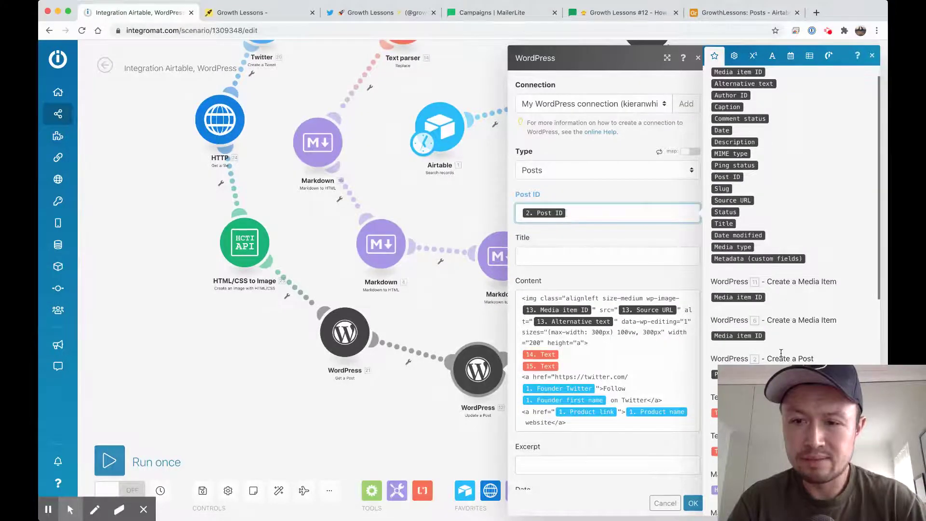
pyautogui.click(627, 234)
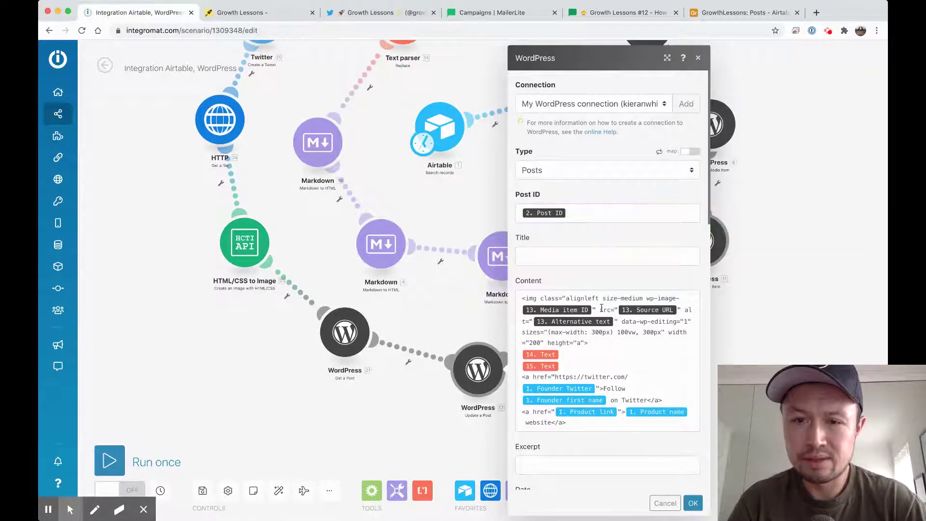
pyautogui.scroll(-2, 557, 257)
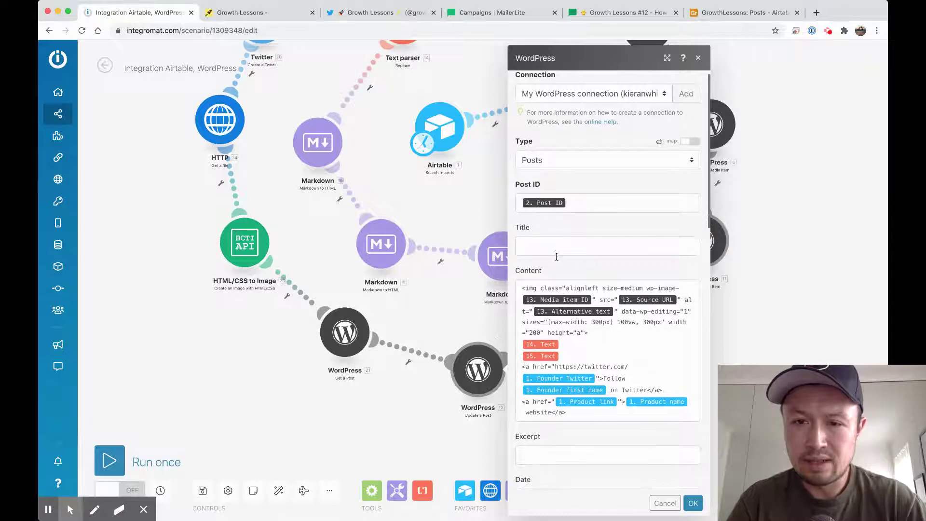
pyautogui.scroll(-1, 556, 256)
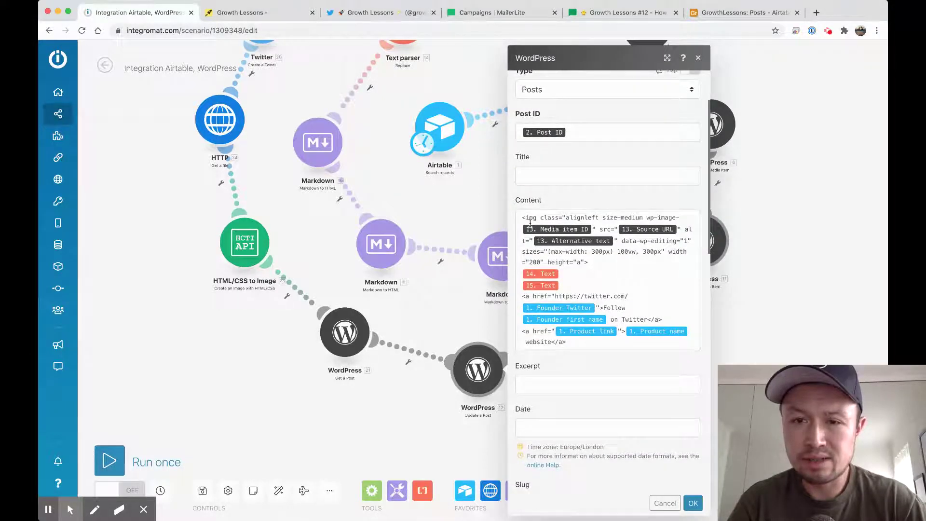
pyautogui.click(259, 13)
pyautogui.click(291, 145)
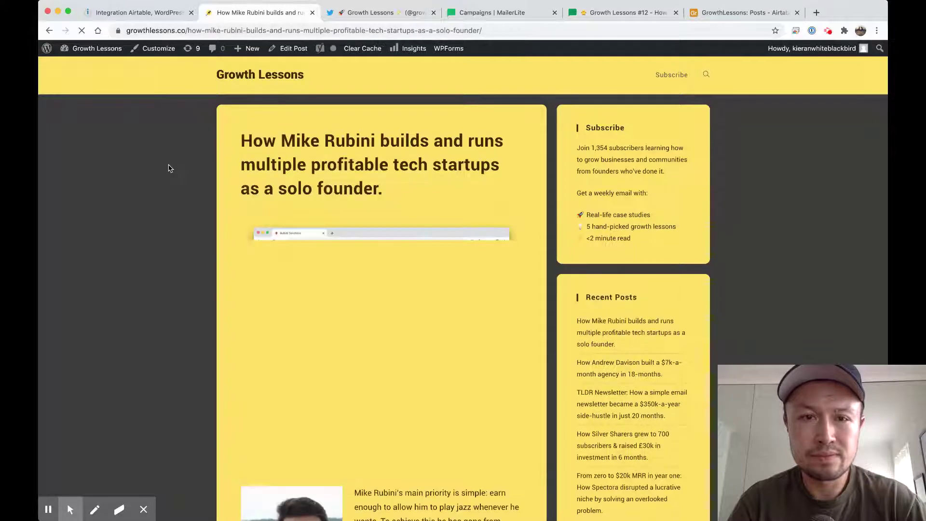
# Step: Scroll the solo-founder article past its screenshot, photo and intro, then return to Integromat
pyautogui.scroll(-3, 270, 184)
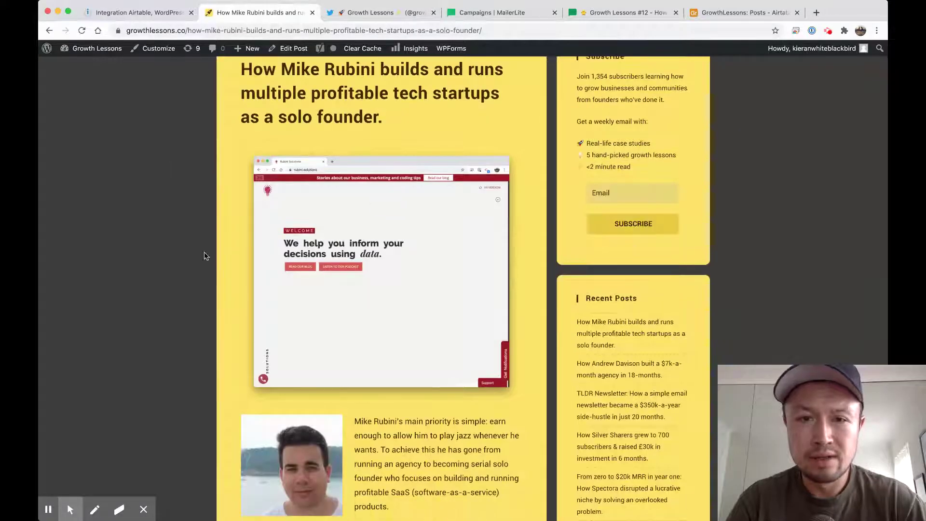
pyautogui.scroll(-3, 251, 290)
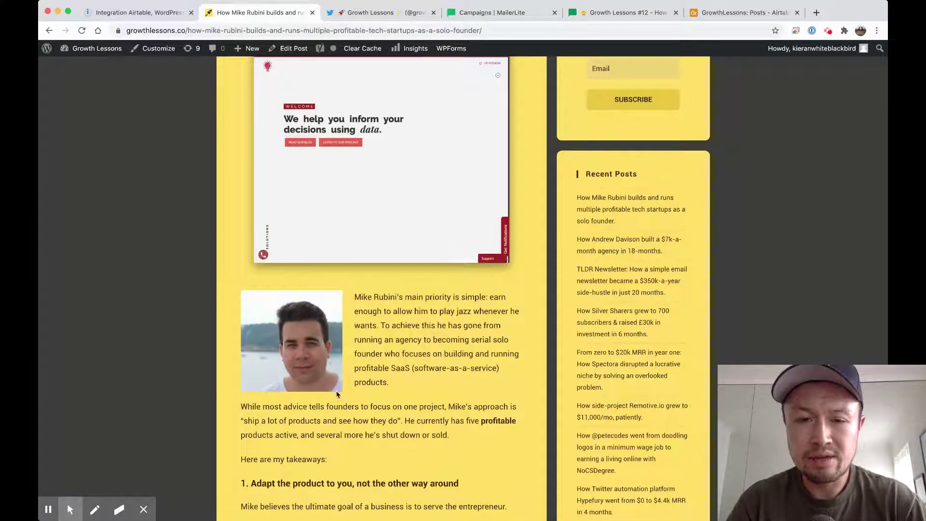
pyautogui.click(133, 18)
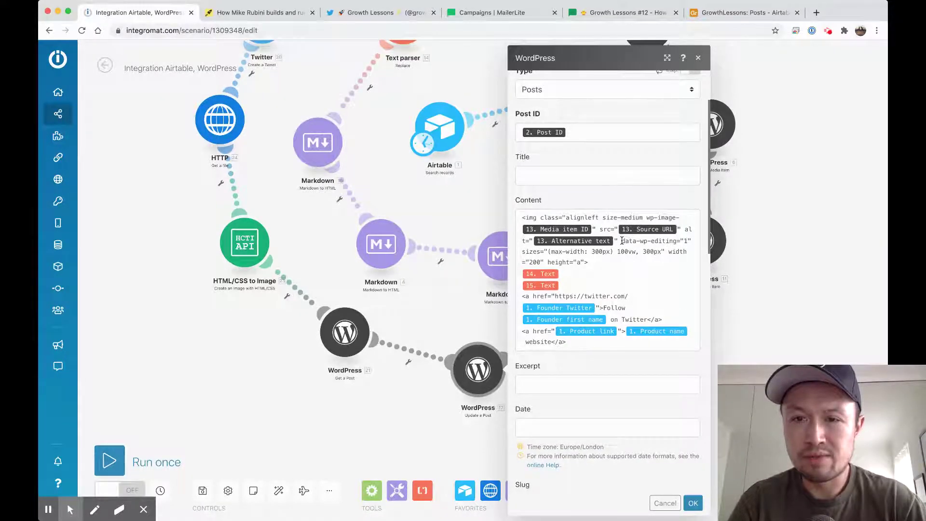
# Step: Scroll the Update a Post Content through the image tag, modules 14 and 15 text, and Twitter and website links
pyautogui.scroll(-1, 638, 251)
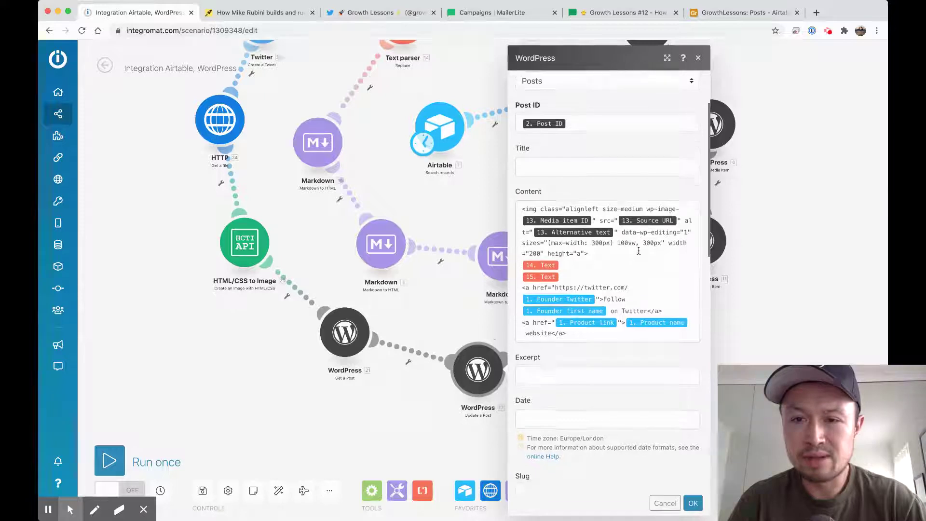
pyautogui.scroll(-1, 638, 250)
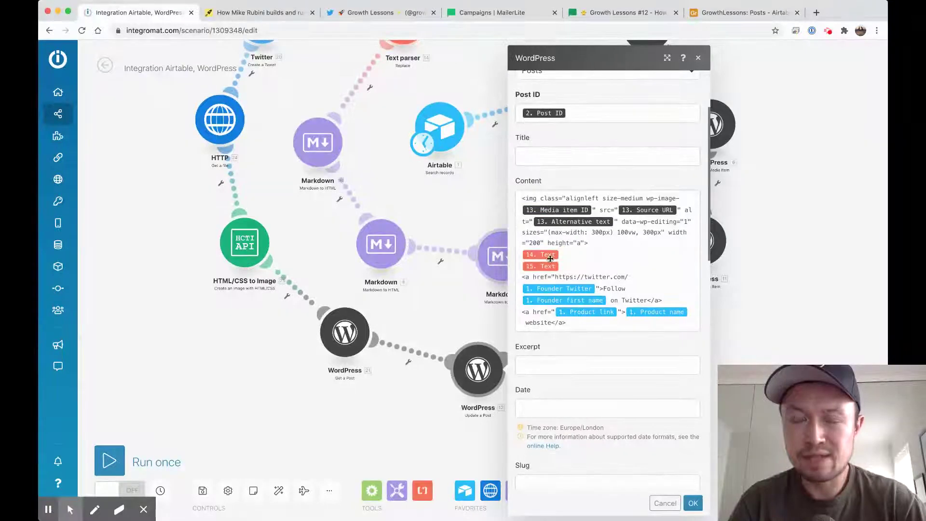
pyautogui.scroll(-2, 559, 259)
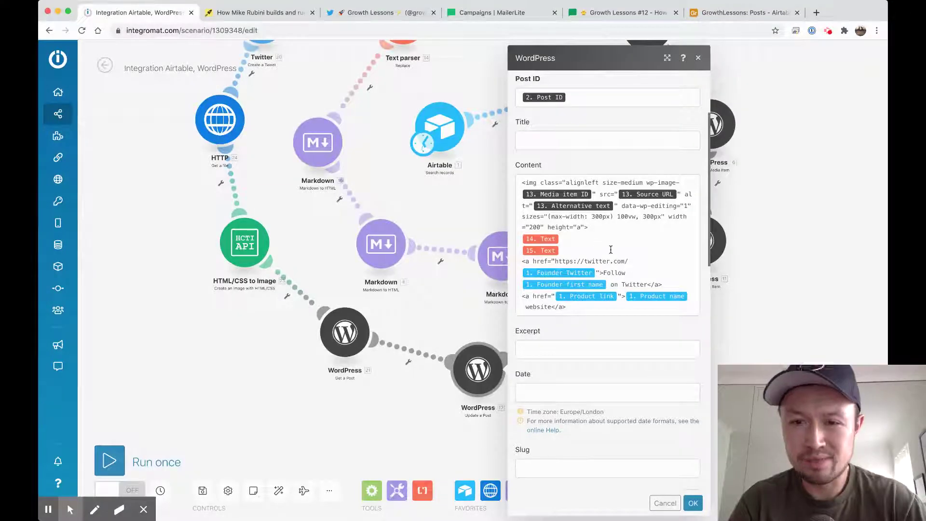
pyautogui.scroll(-1, 611, 249)
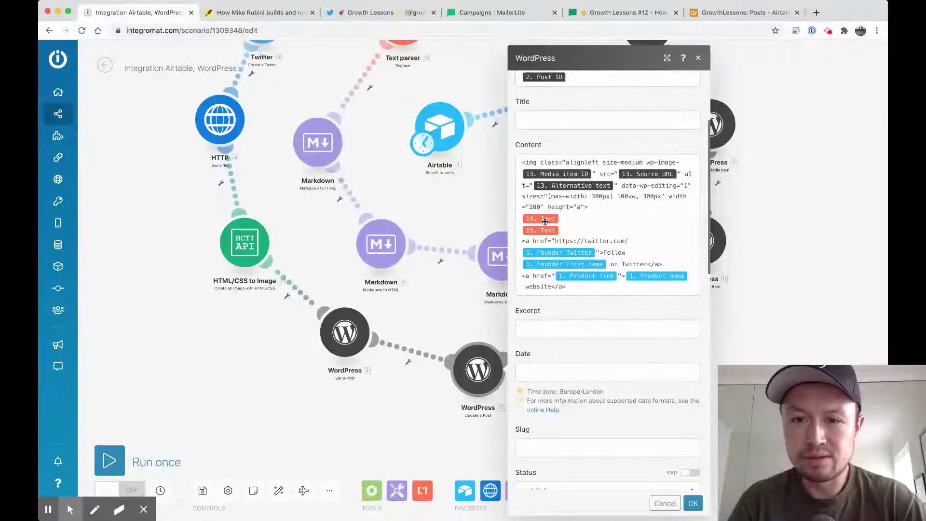
# Step: On the growthlessons.co article, highlight the intro text and scroll to the five takeaways and closing links
pyautogui.click(262, 12)
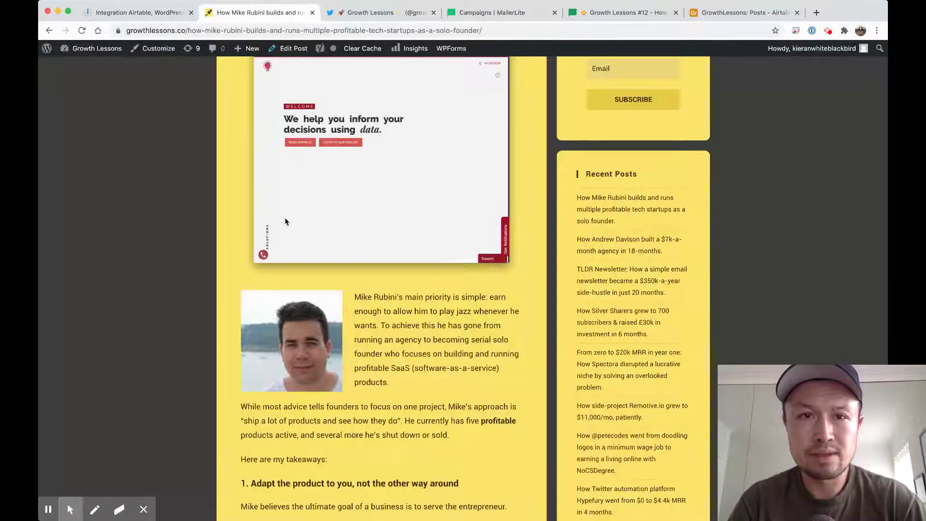
pyautogui.scroll(-5, 285, 218)
pyautogui.moveTo(352, 179); pyautogui.dragTo(429, 348)
pyautogui.scroll(-7, 426, 307)
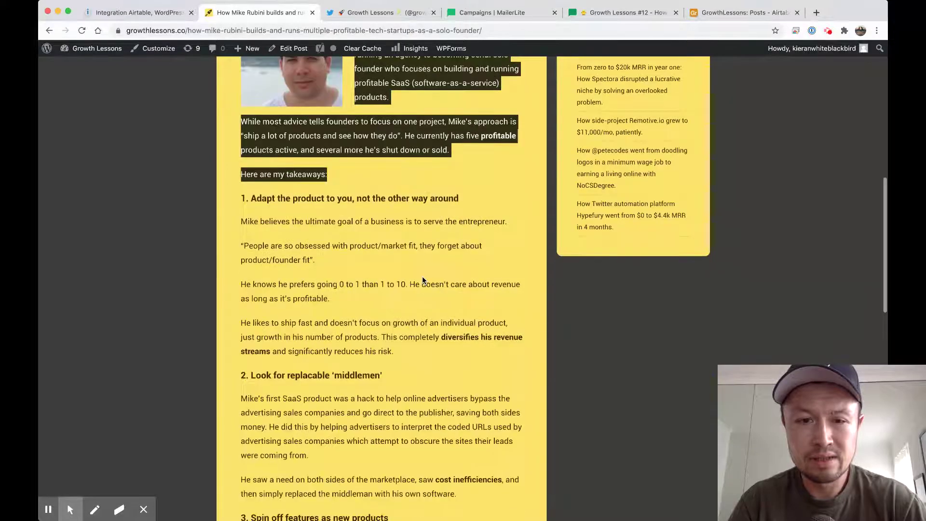
pyautogui.click(241, 193)
pyautogui.moveTo(241, 193); pyautogui.dragTo(406, 330)
pyautogui.scroll(-18, 379, 244)
pyautogui.scroll(-5, 379, 248)
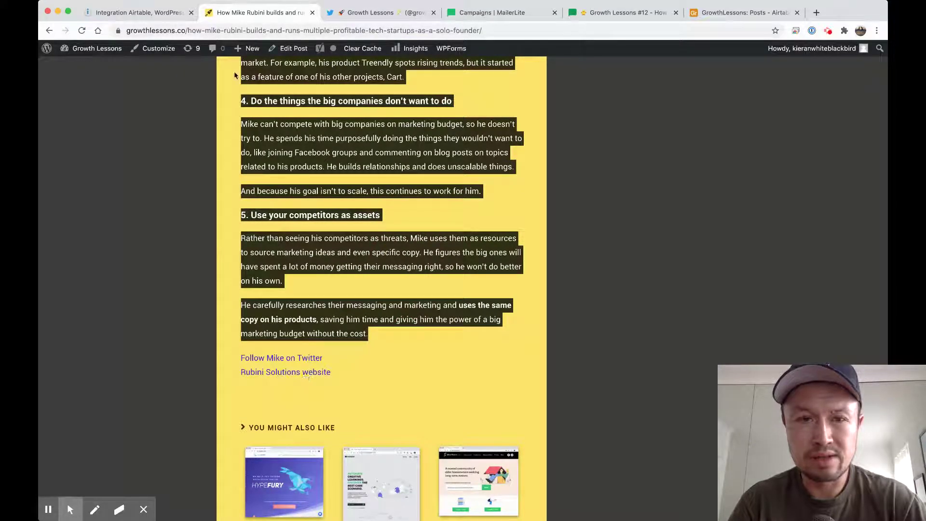
# Step: Review Update a Post Status, Tags and Featured media ID (module 6's Media item ID), then close it
pyautogui.click(147, 13)
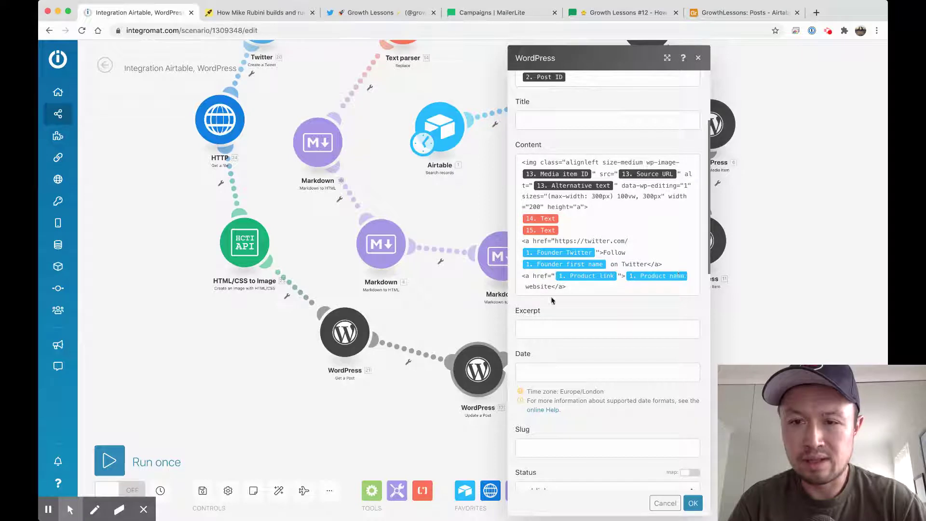
pyautogui.scroll(-5, 583, 315)
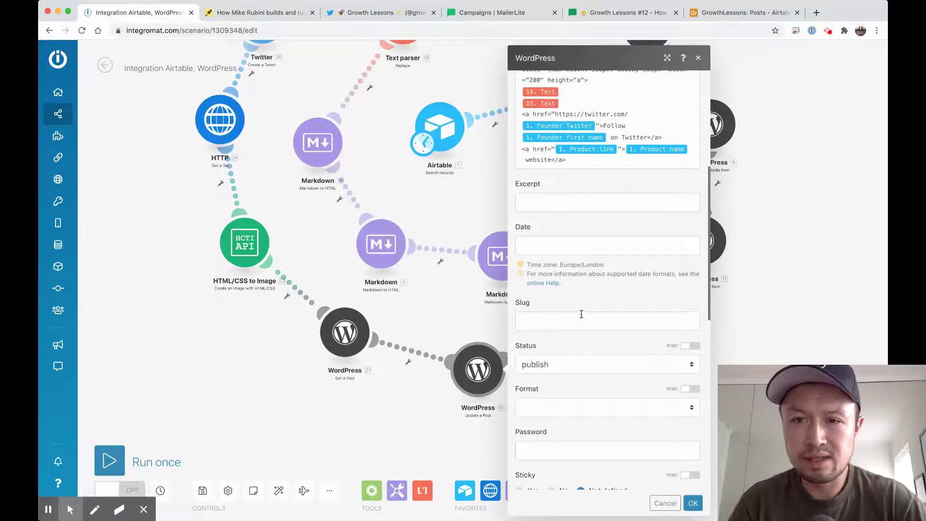
pyautogui.scroll(-1, 581, 314)
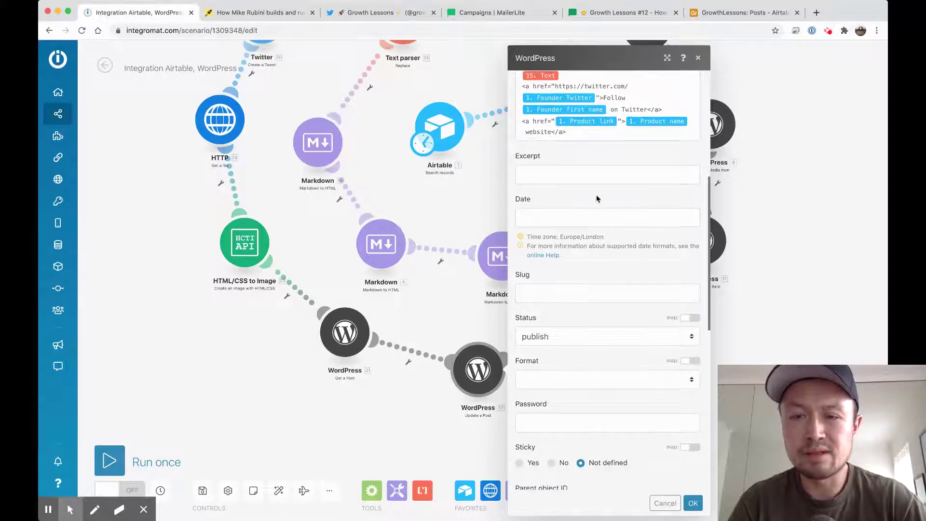
pyautogui.scroll(-3, 578, 209)
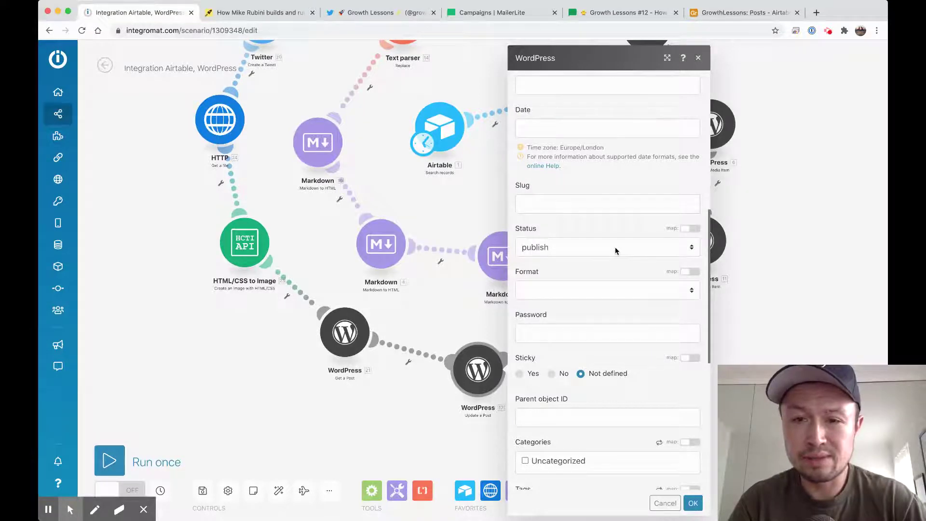
pyautogui.scroll(-12, 615, 247)
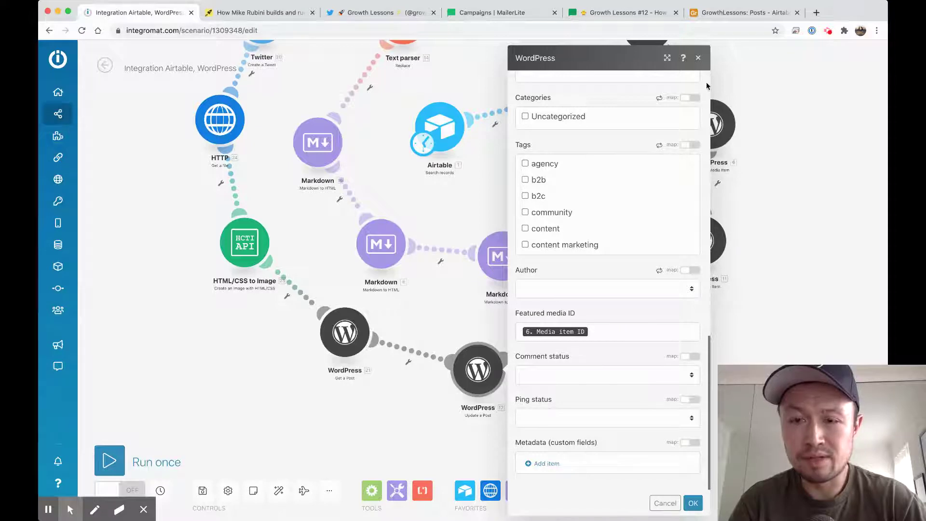
pyautogui.click(699, 59)
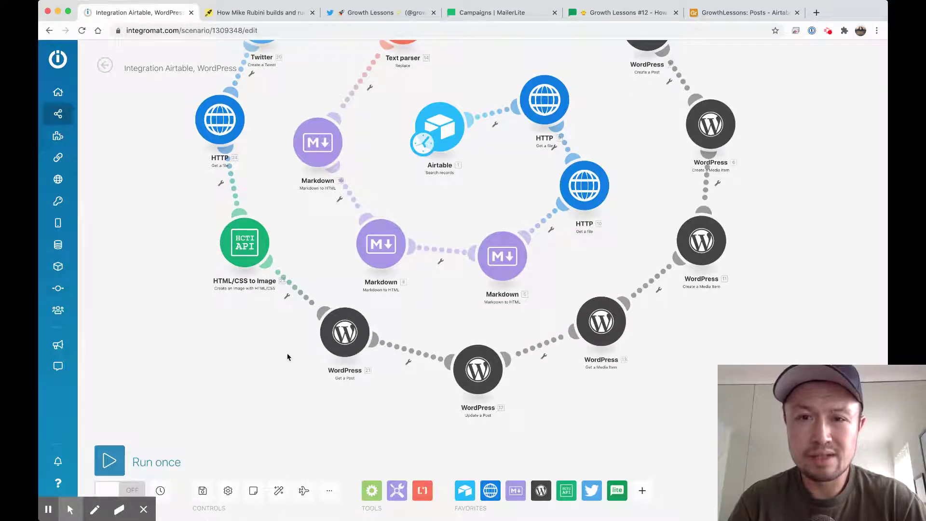
# Step: Check and cancel the Get a Post module, review the HTML/CSS to Image templates, then view Twitter
pyautogui.click(346, 338)
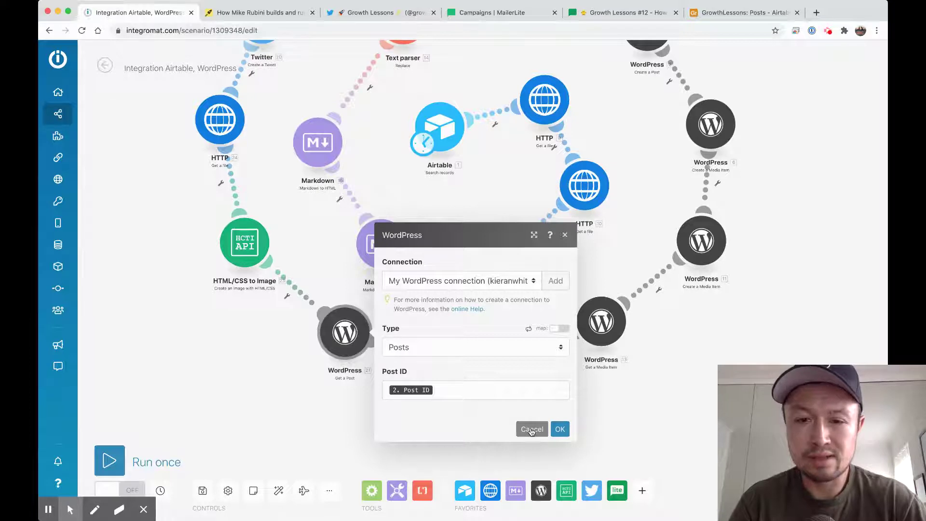
pyautogui.click(565, 235)
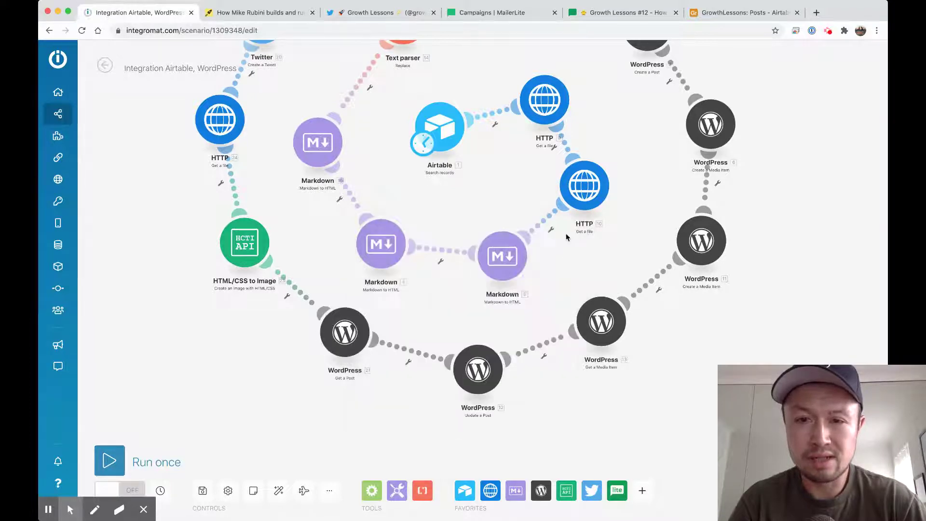
pyautogui.click(243, 246)
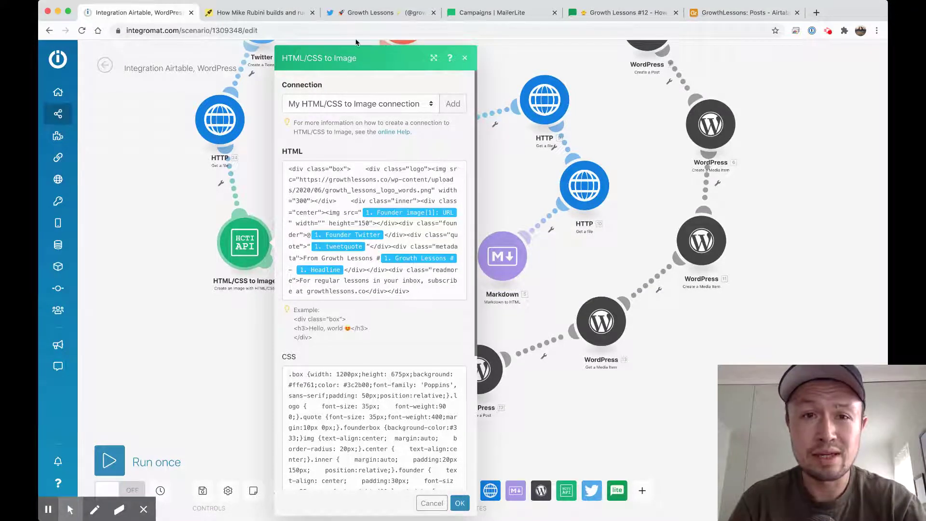
pyautogui.click(356, 17)
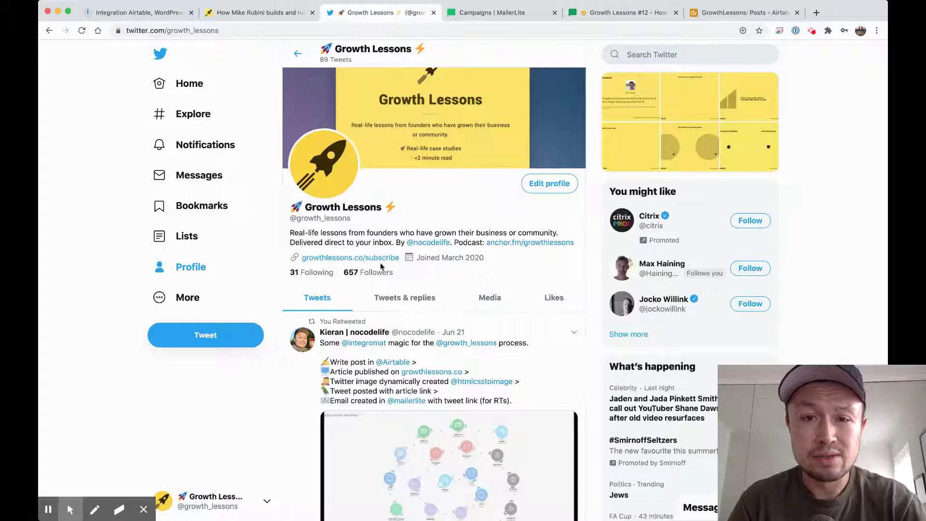
# Step: View the Growth Lessons #12 tweet's yellow quote image full-size, then return to Integromat
pyautogui.scroll(-4, 381, 267)
pyautogui.scroll(-4, 381, 267)
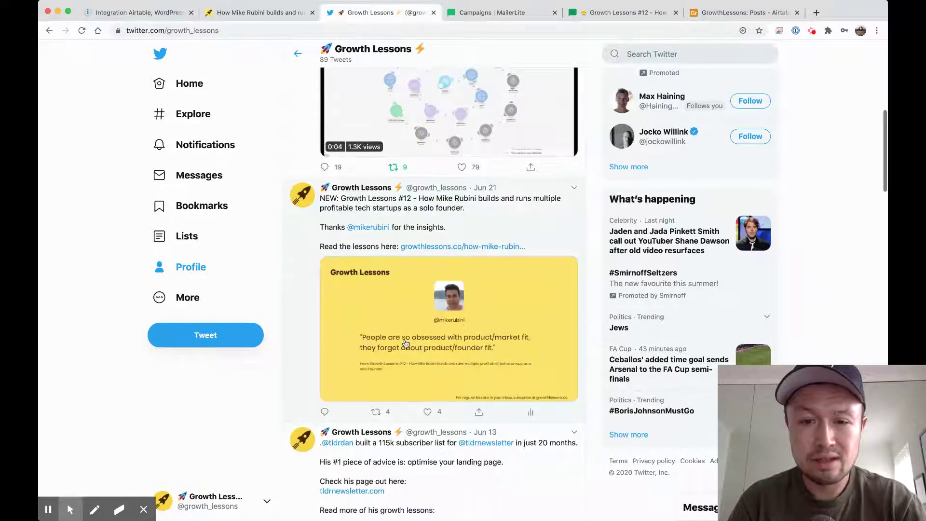
pyautogui.click(388, 333)
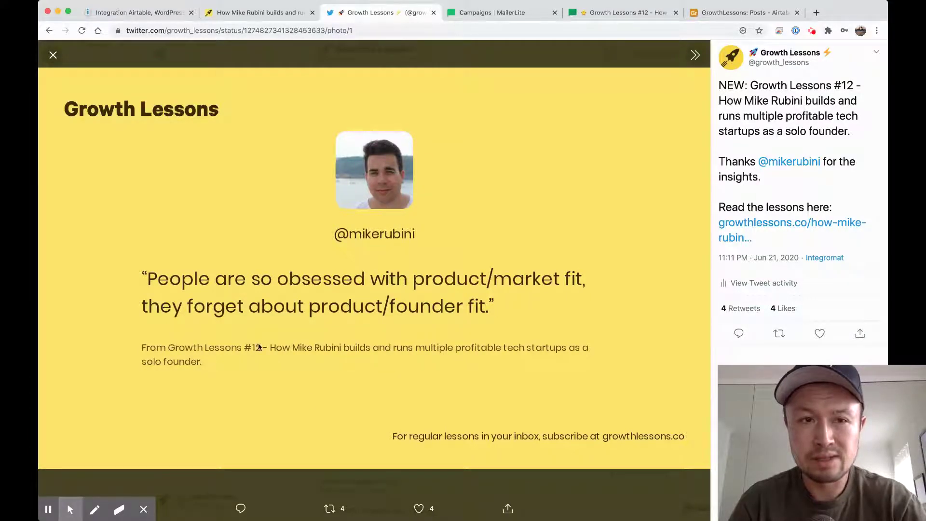
pyautogui.click(53, 56)
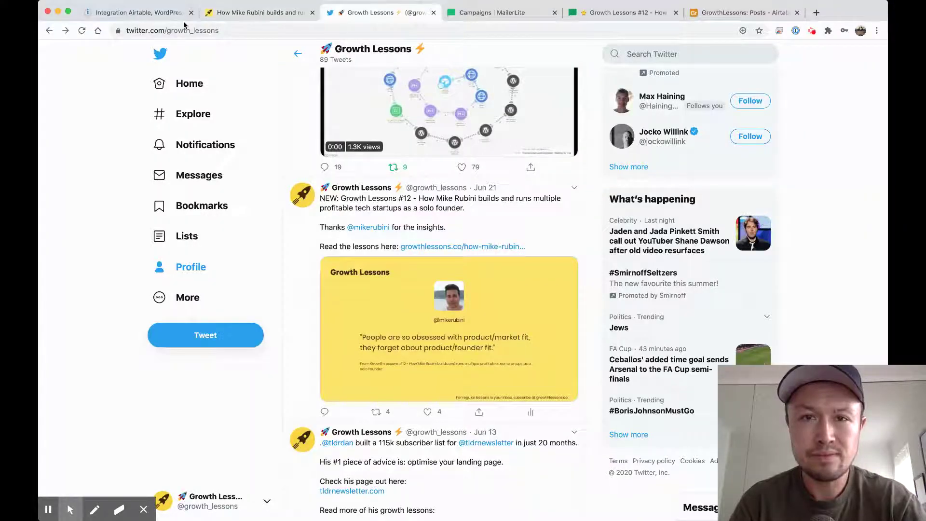
pyautogui.click(163, 14)
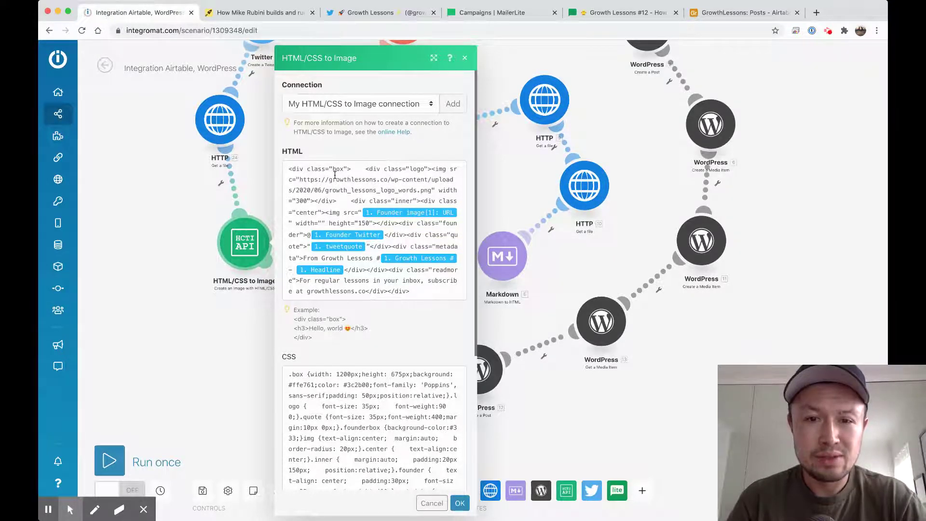
# Step: Scroll through the quote image's HTML template, then compare it with the published article and the Growth Lessons Twitter profile
pyautogui.scroll(-5, 385, 327)
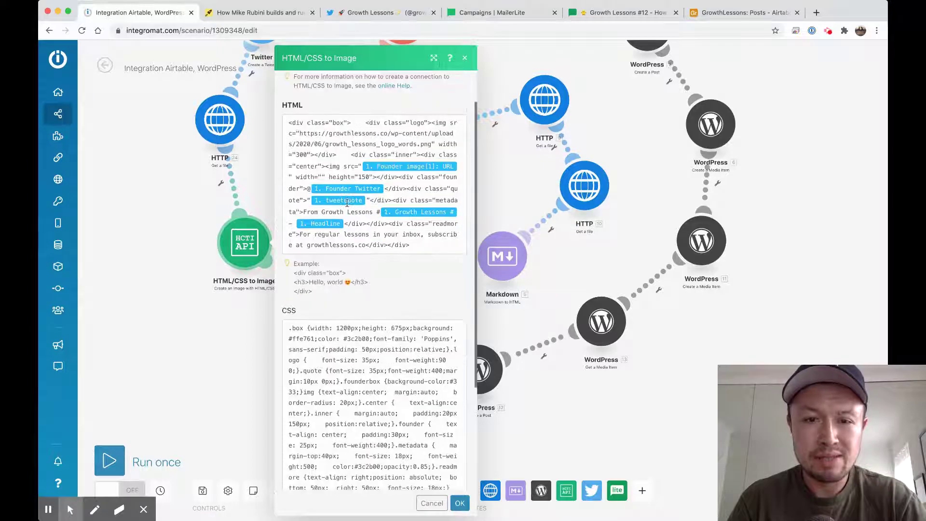
pyautogui.scroll(1, 385, 327)
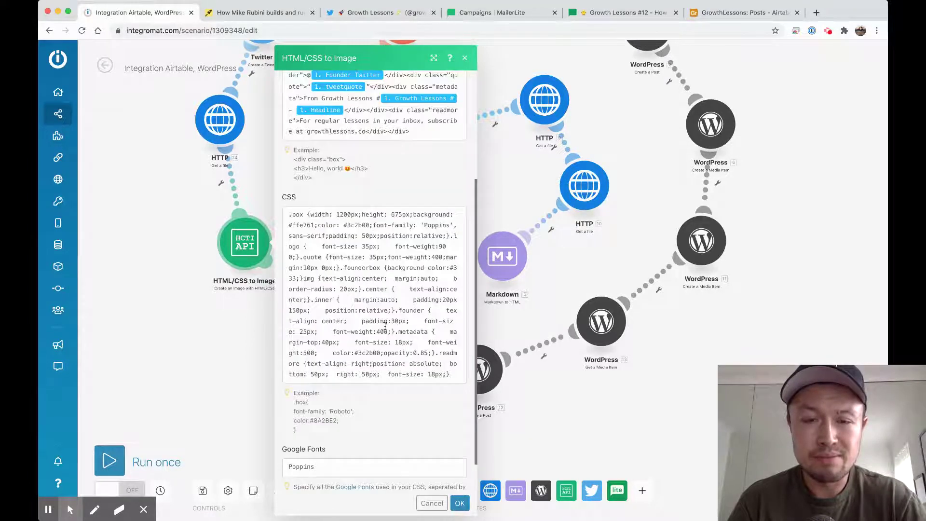
pyautogui.scroll(4, 385, 327)
pyautogui.click(260, 13)
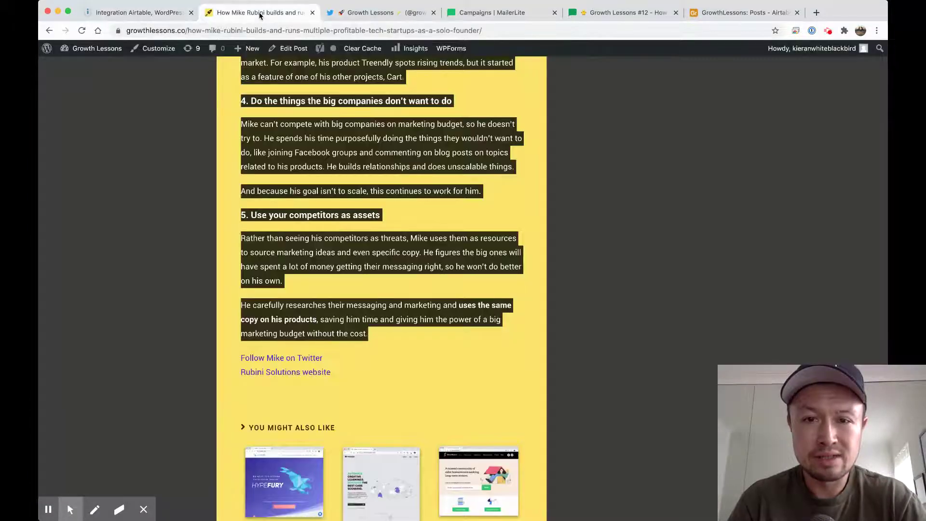
pyautogui.click(379, 13)
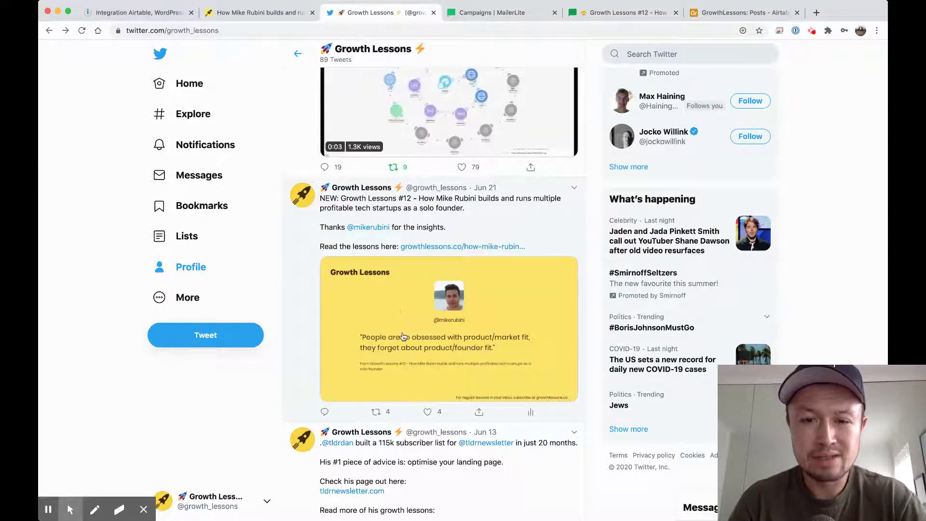
# Step: Review the HTML/CSS to Image module's CSS and Google Fonts fields, then bring up the Airtable Posts table
pyautogui.click(161, 17)
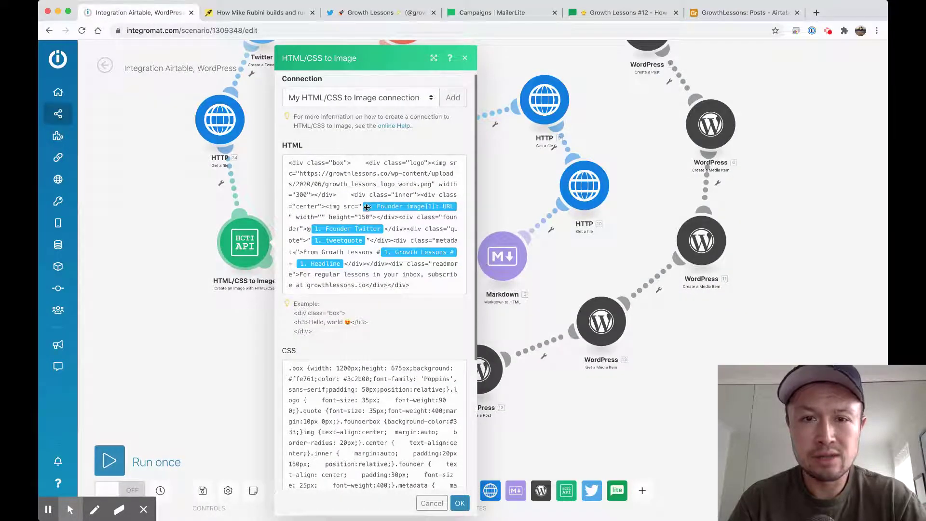
pyautogui.scroll(-1, 318, 210)
pyautogui.scroll(-1, 318, 210)
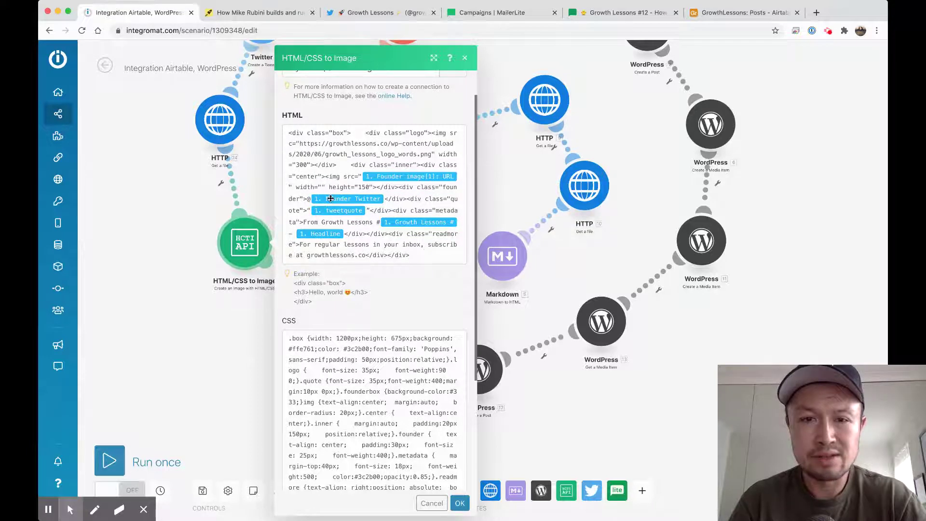
pyautogui.moveTo(319, 198); pyautogui.dragTo(373, 223)
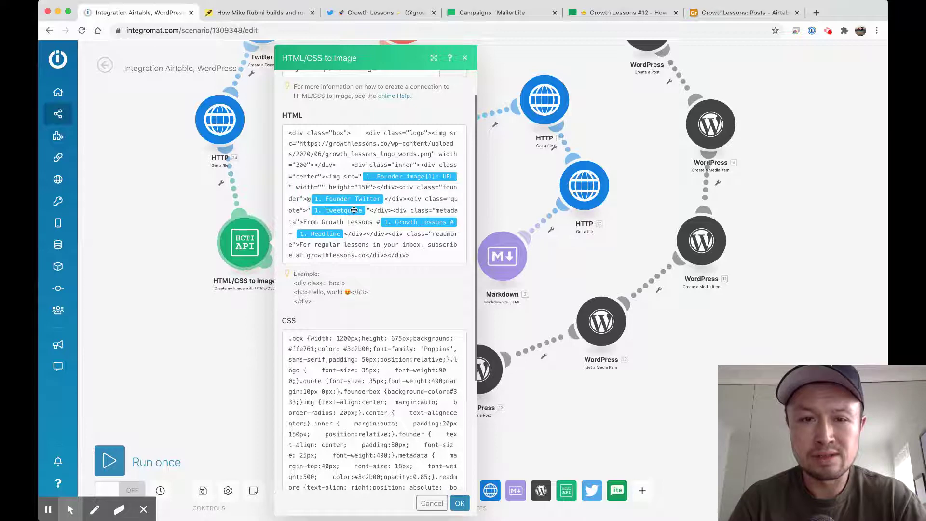
pyautogui.click(717, 15)
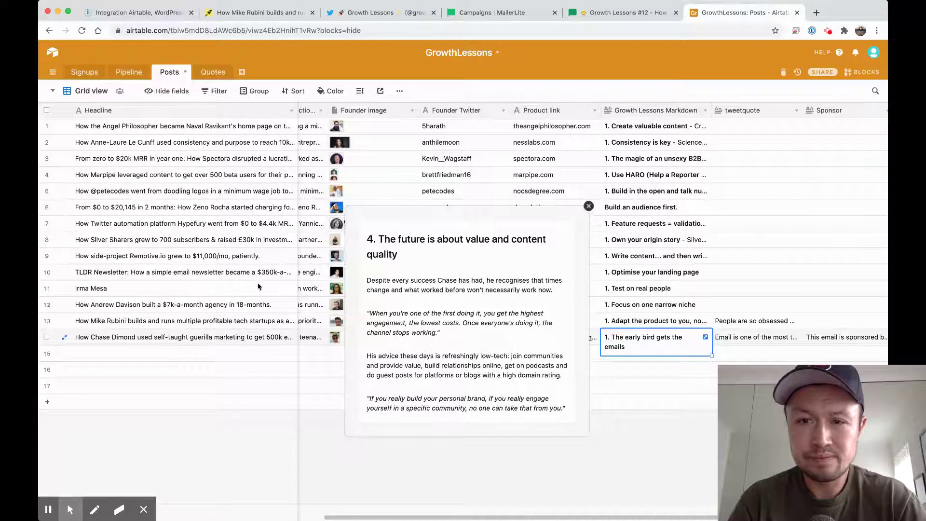
# Step: Expand row 14's full Airtable record down to its Tweetquote field, then go back to Integromat
pyautogui.click(588, 206)
pyautogui.click(64, 338)
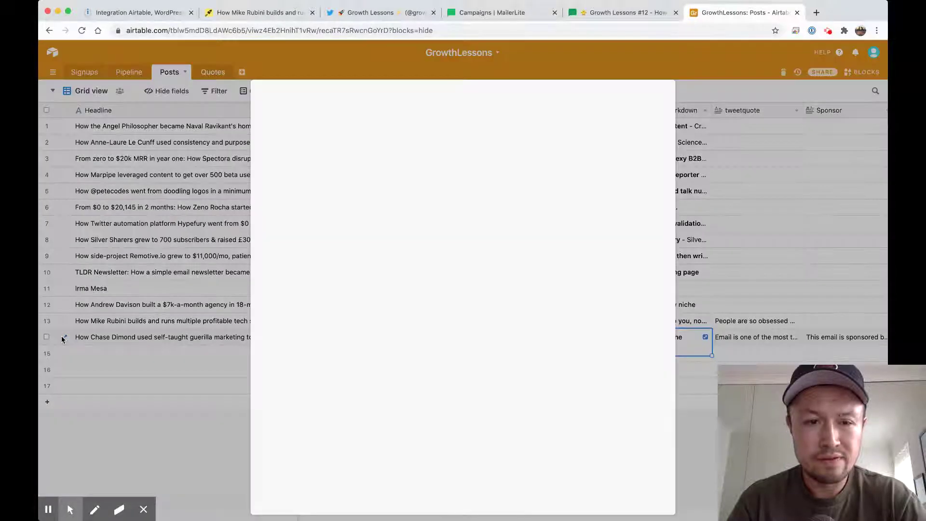
pyautogui.scroll(-3, 483, 238)
pyautogui.scroll(-10, 483, 238)
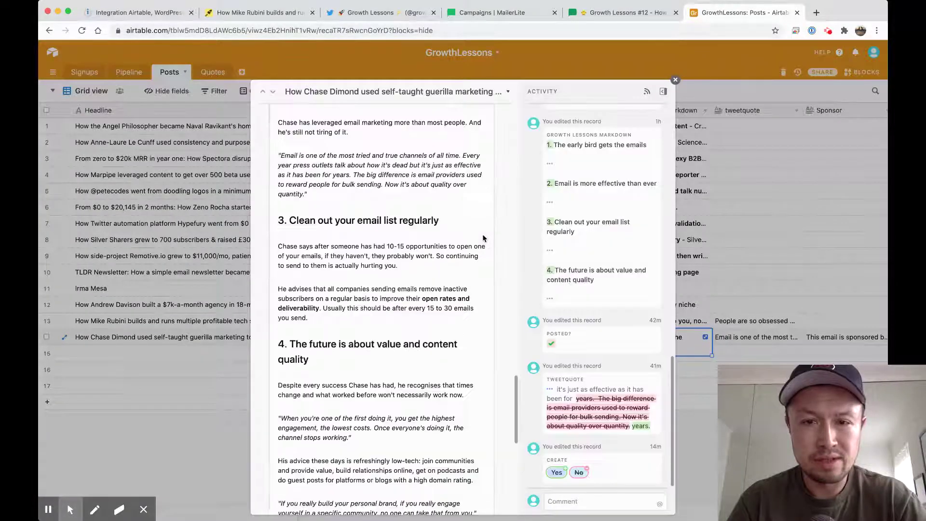
pyautogui.scroll(-1, 483, 235)
pyautogui.click(333, 265)
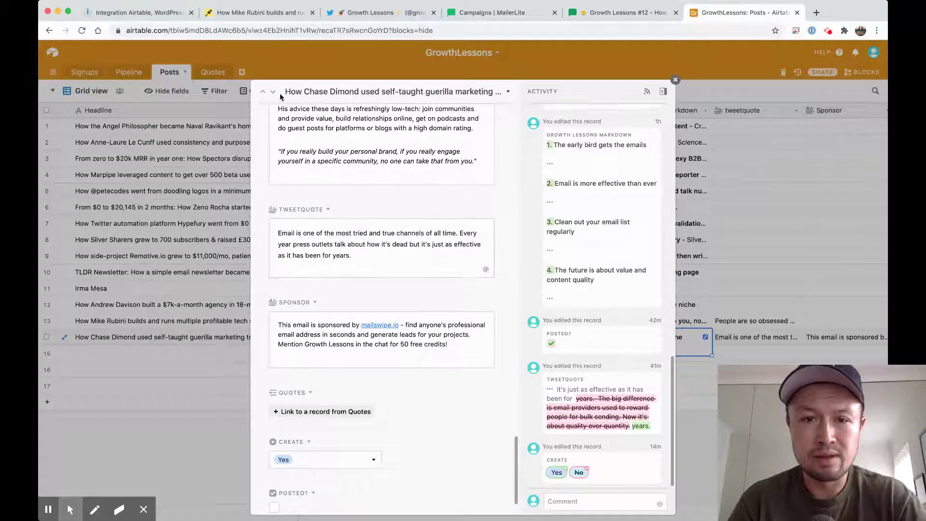
pyautogui.click(143, 15)
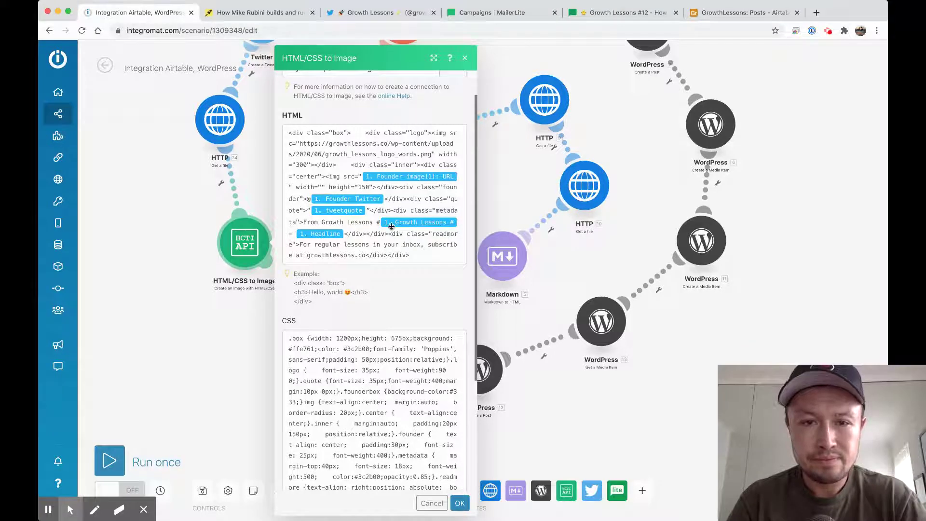
# Step: Read through the quote card's HTML, CSS and Poppins Google Font settings, then close the module
pyautogui.scroll(-2, 386, 231)
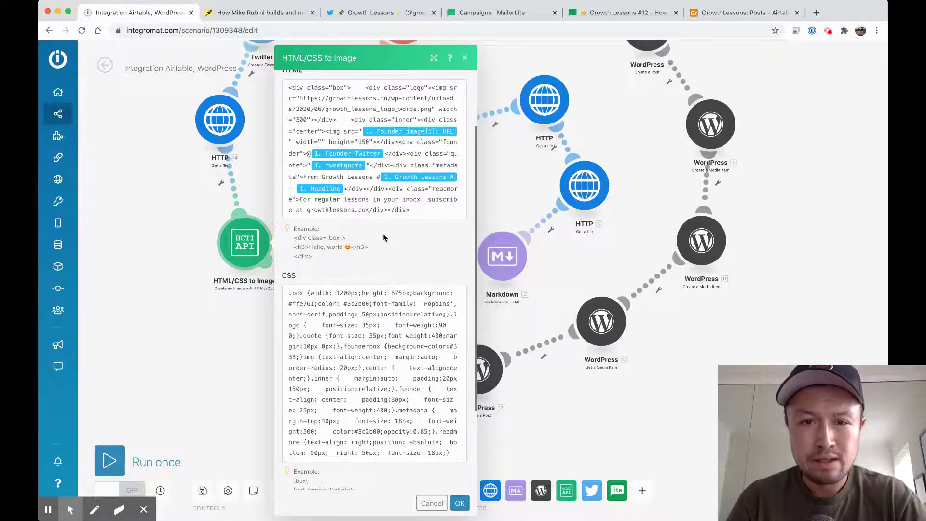
pyautogui.scroll(-3, 383, 233)
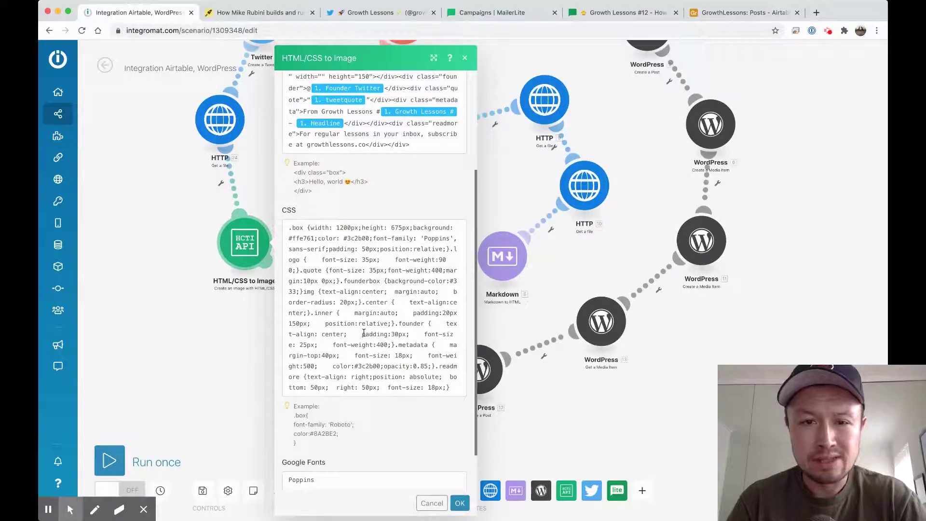
pyautogui.scroll(-2, 372, 367)
pyautogui.scroll(8, 371, 367)
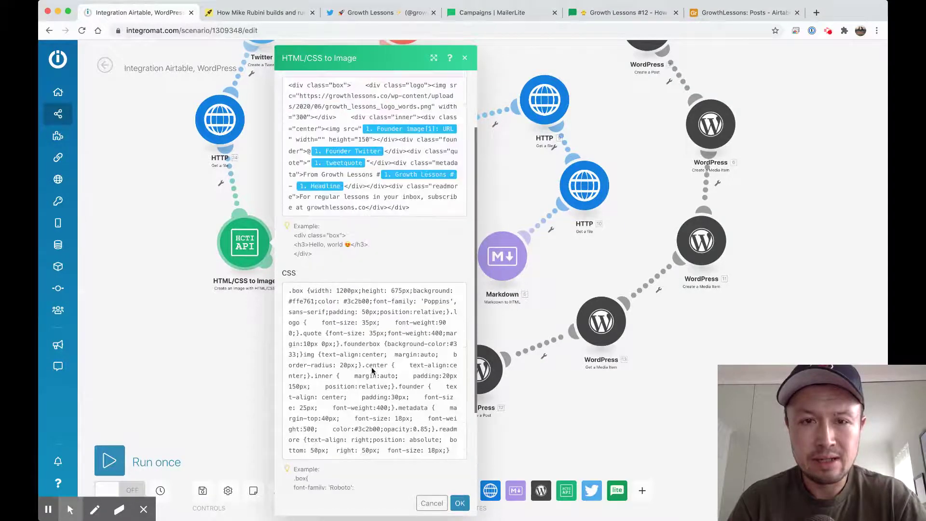
pyautogui.scroll(1, 372, 368)
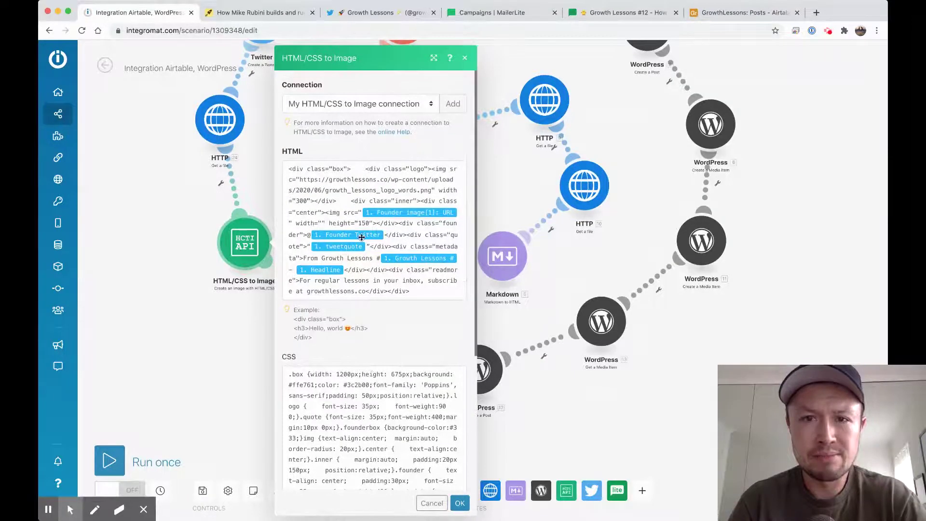
pyautogui.scroll(-2, 381, 270)
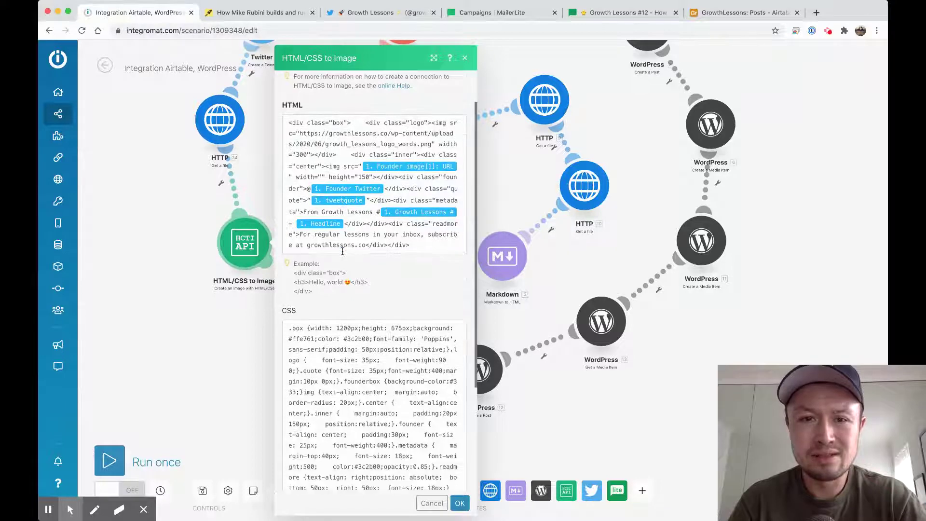
pyautogui.scroll(-5, 388, 262)
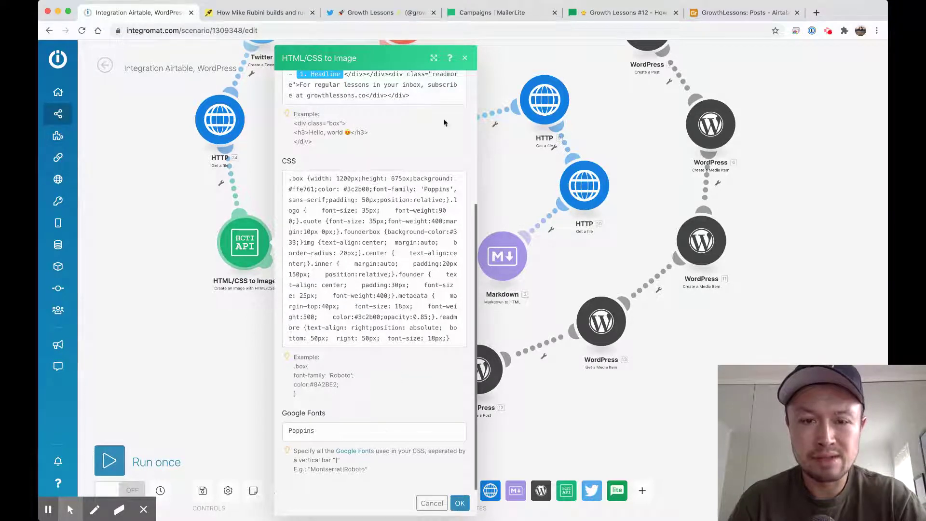
pyautogui.click(465, 58)
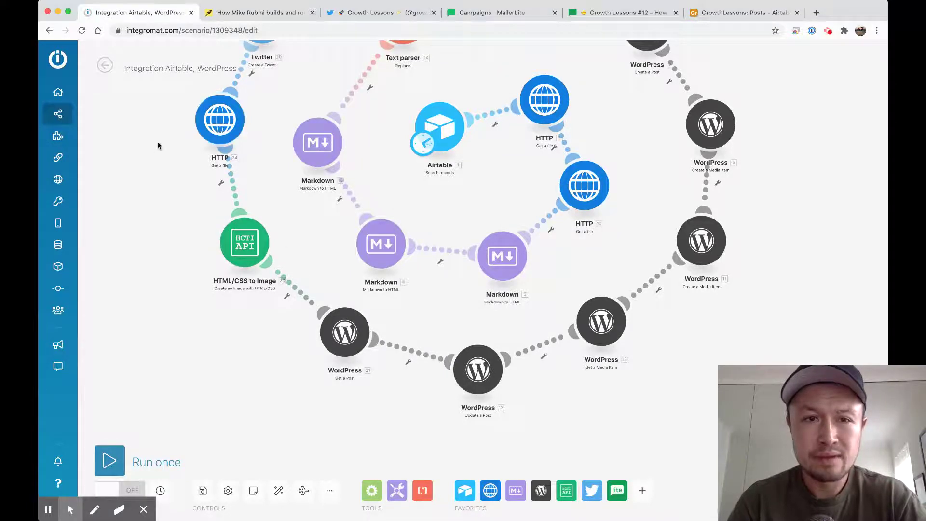
pyautogui.moveTo(155, 149); pyautogui.dragTo(168, 304)
pyautogui.scroll(1, 189, 222)
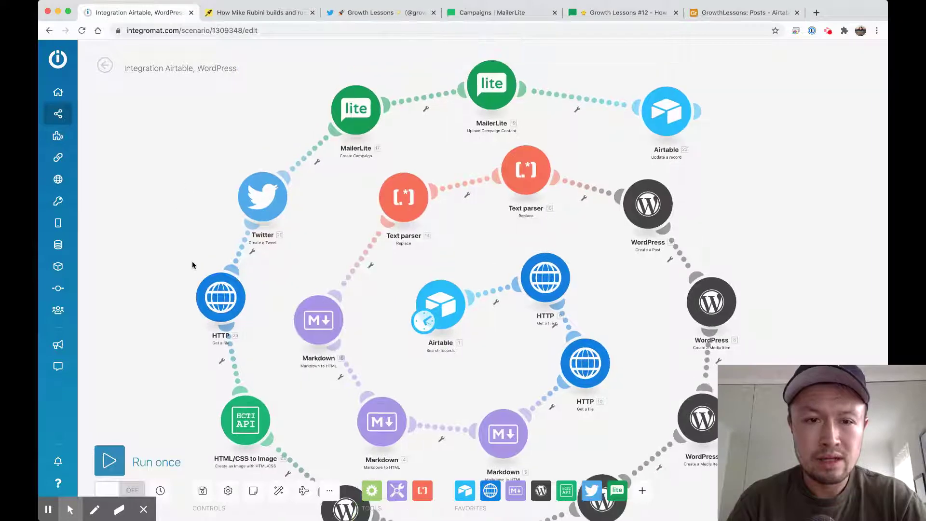
pyautogui.click(219, 298)
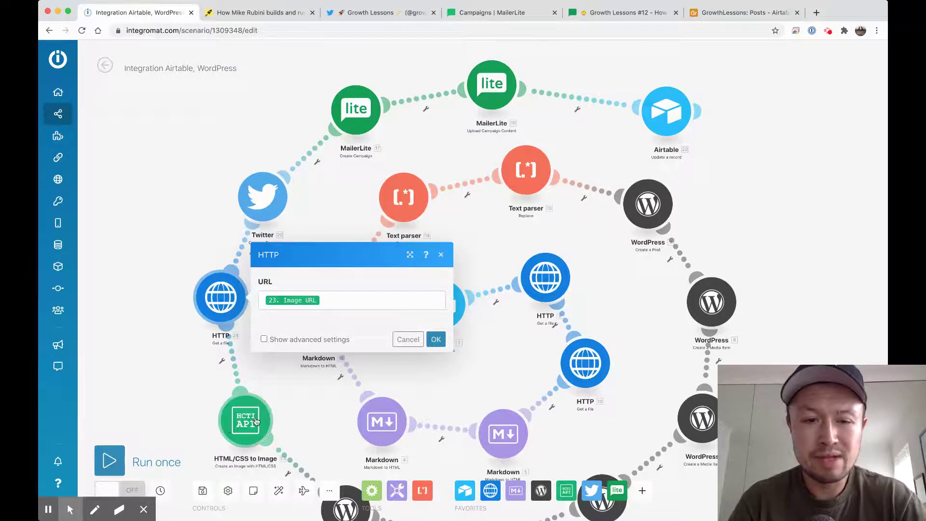
pyautogui.click(441, 255)
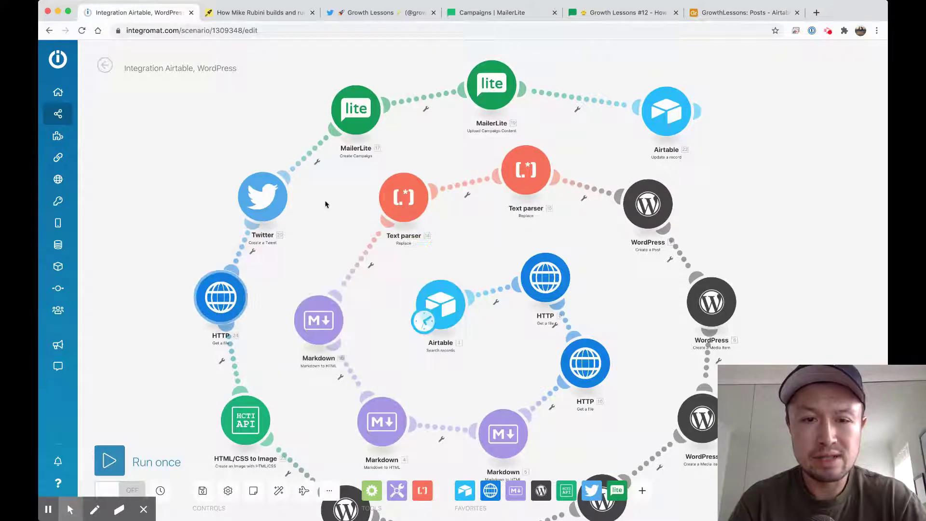
# Step: Open the Twitter Create a Tweet module and review its status text and module 24 tweet_image attachment
pyautogui.click(266, 193)
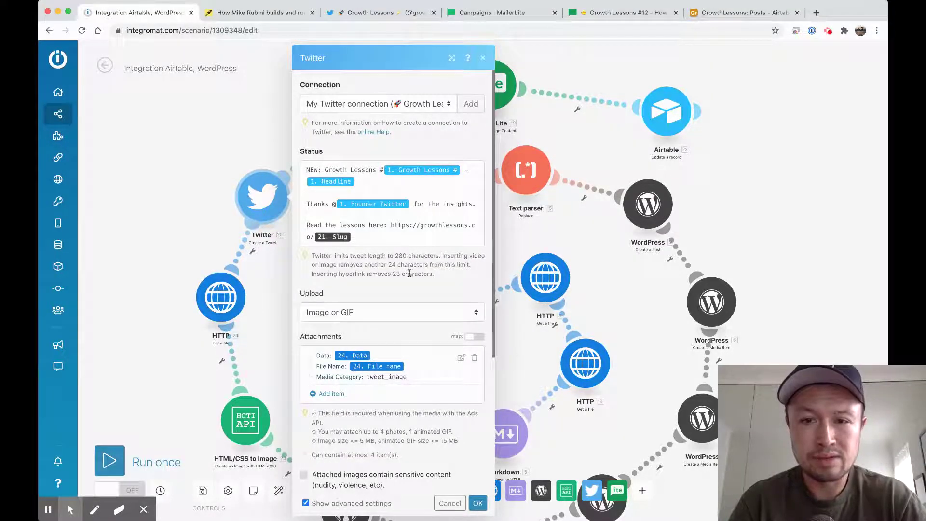
pyautogui.scroll(-5, 401, 273)
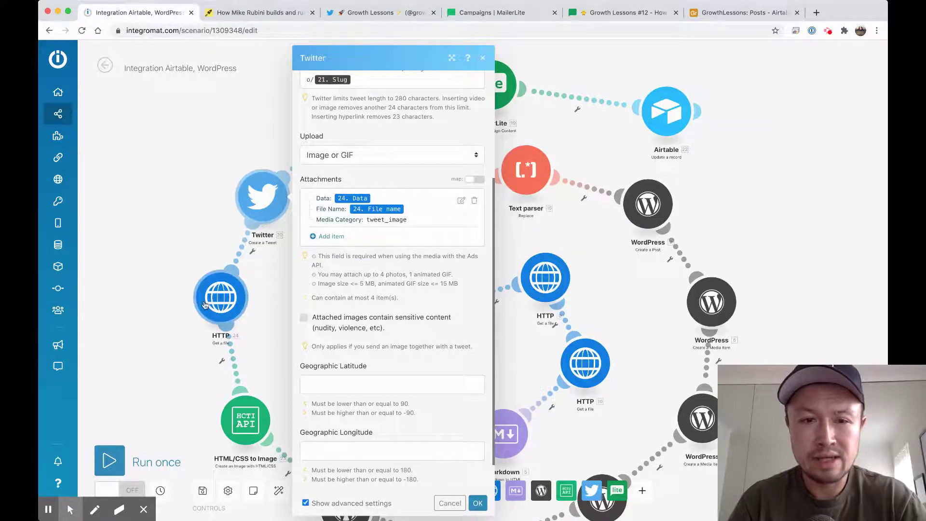
pyautogui.scroll(-1, 368, 284)
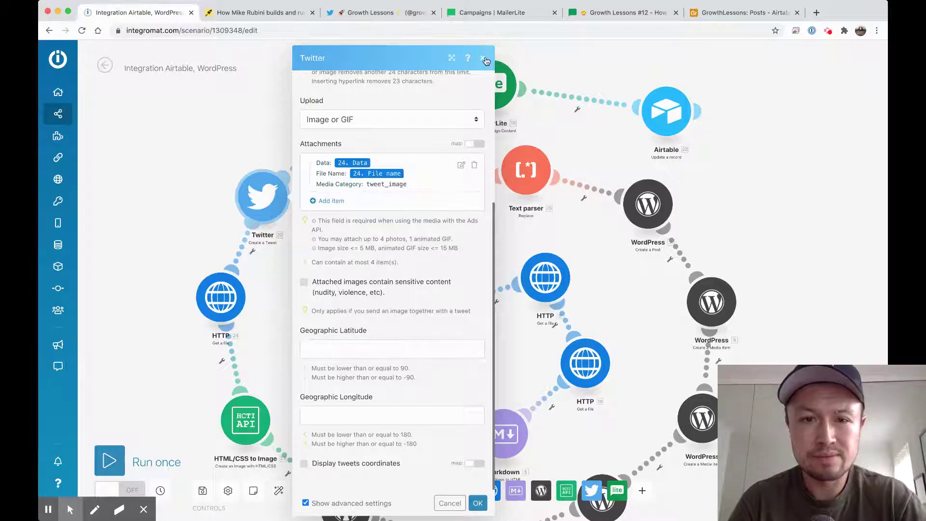
pyautogui.scroll(5, 446, 251)
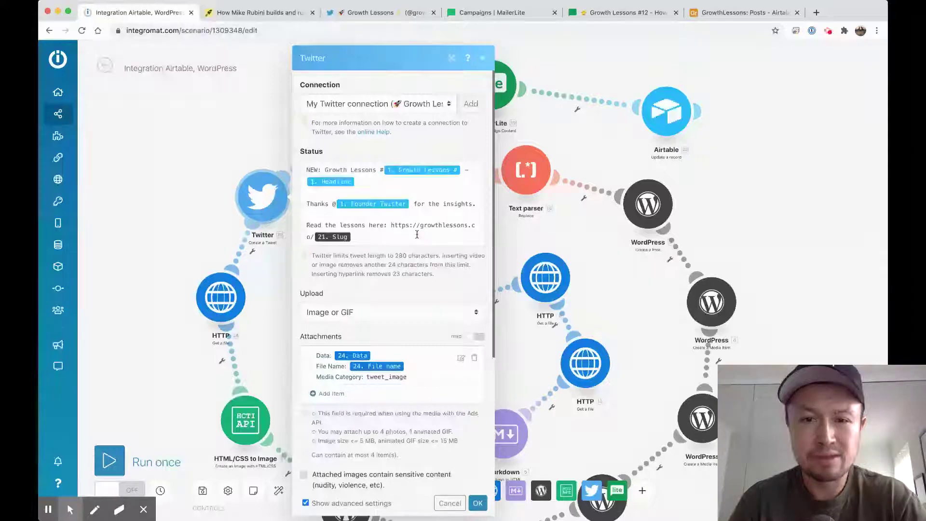
# Step: Close the Twitter Create a Tweet settings
pyautogui.click(484, 58)
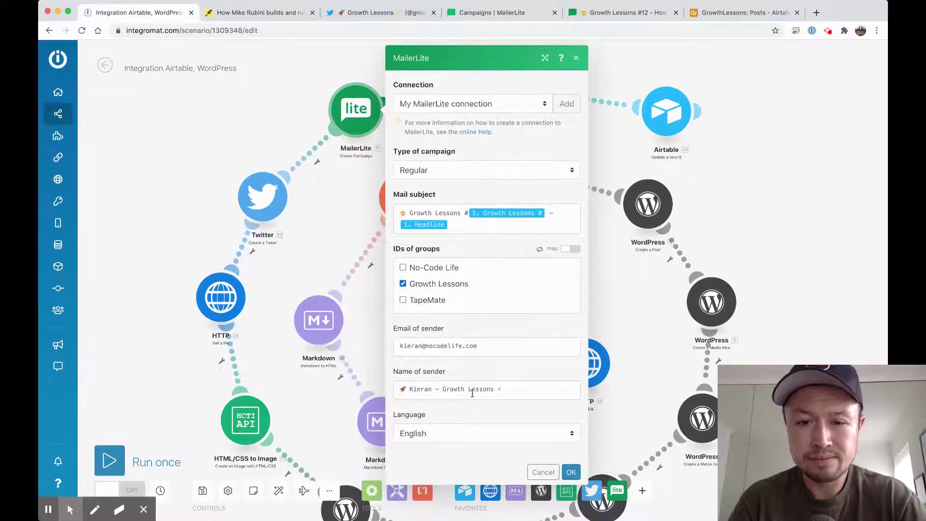
# Step: Open MailerLite Upload Campaign Content and review its module 17 Campaign ID and HTML with Product Image URL
pyautogui.click(576, 57)
pyautogui.click(493, 89)
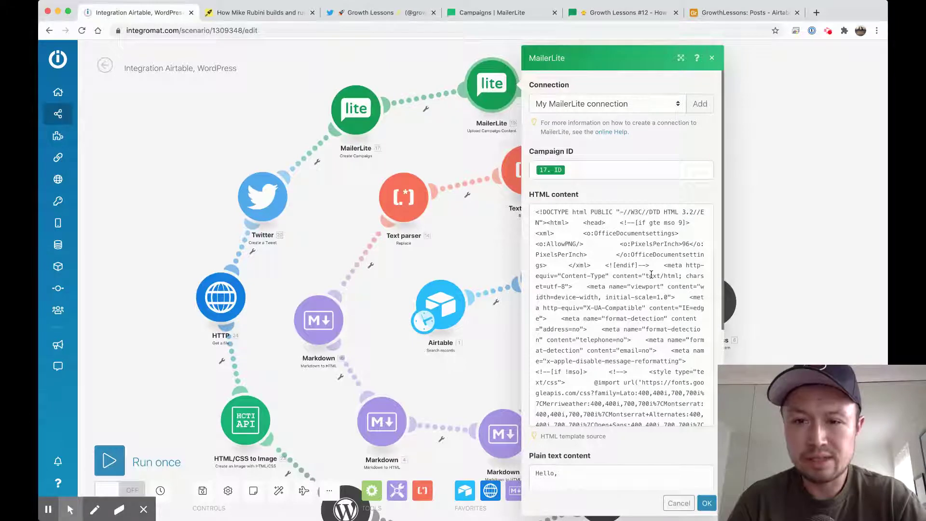
pyautogui.scroll(-15, 652, 274)
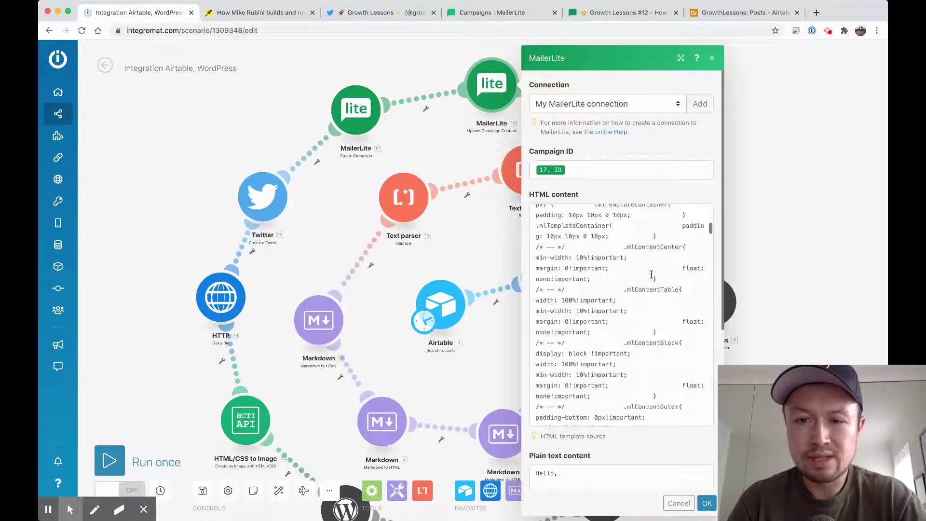
pyautogui.scroll(-15, 651, 275)
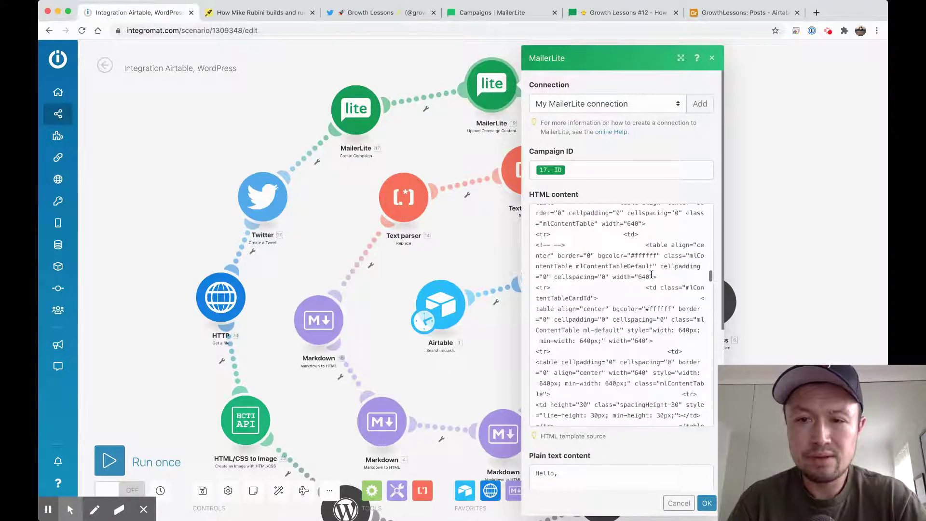
pyautogui.scroll(10, 651, 274)
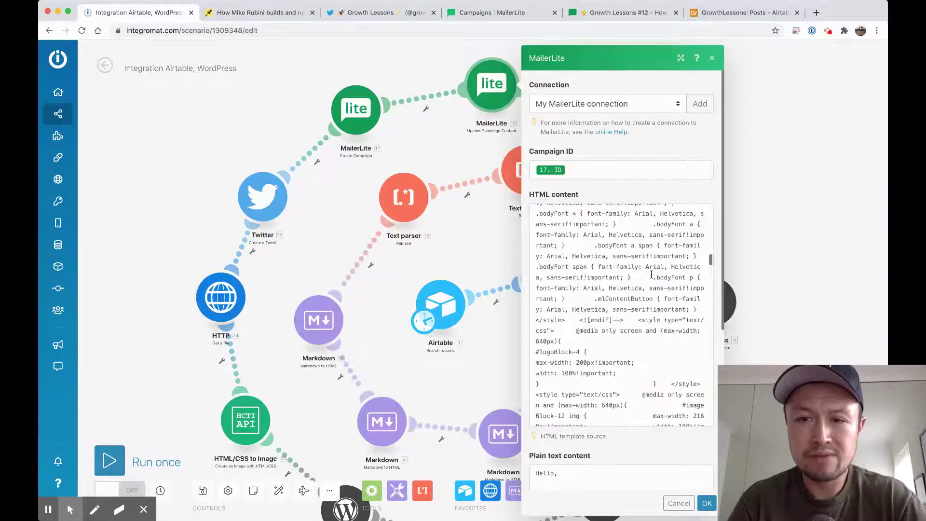
pyautogui.scroll(-10, 651, 275)
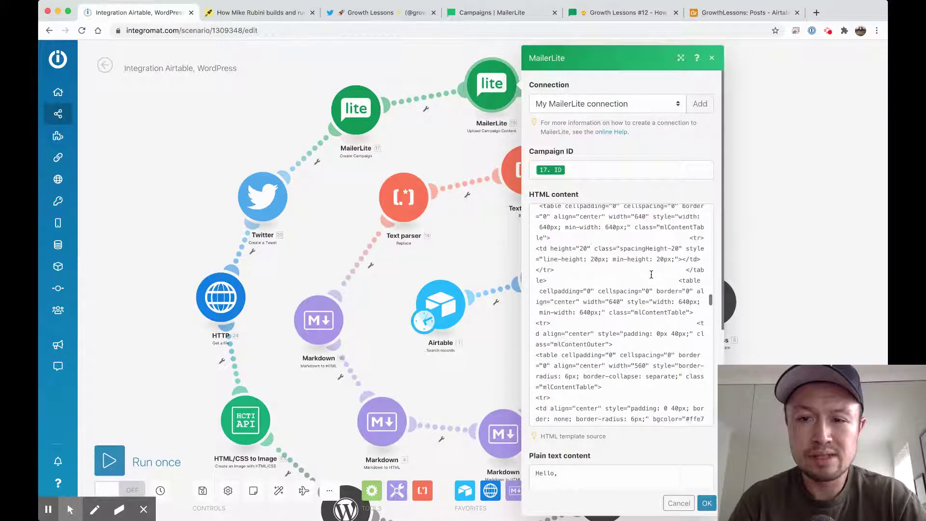
pyautogui.scroll(-5, 651, 274)
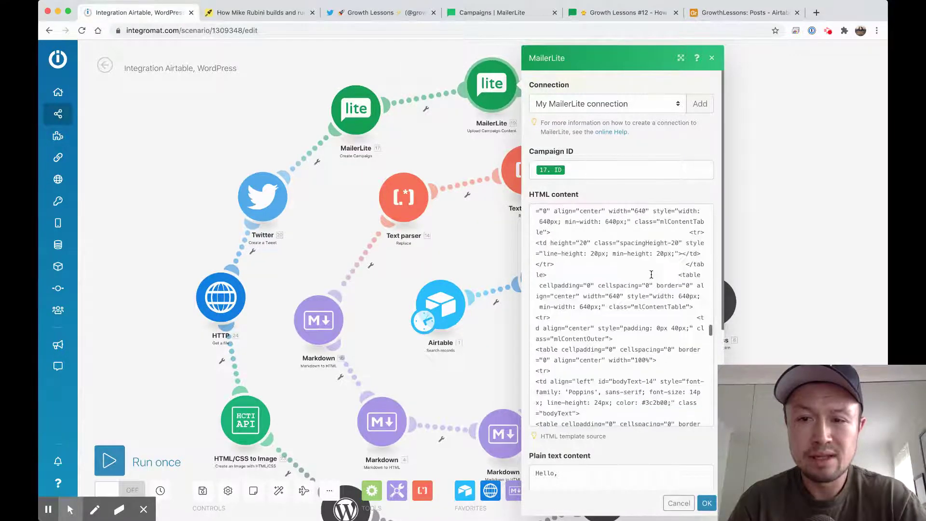
pyautogui.scroll(-3, 652, 275)
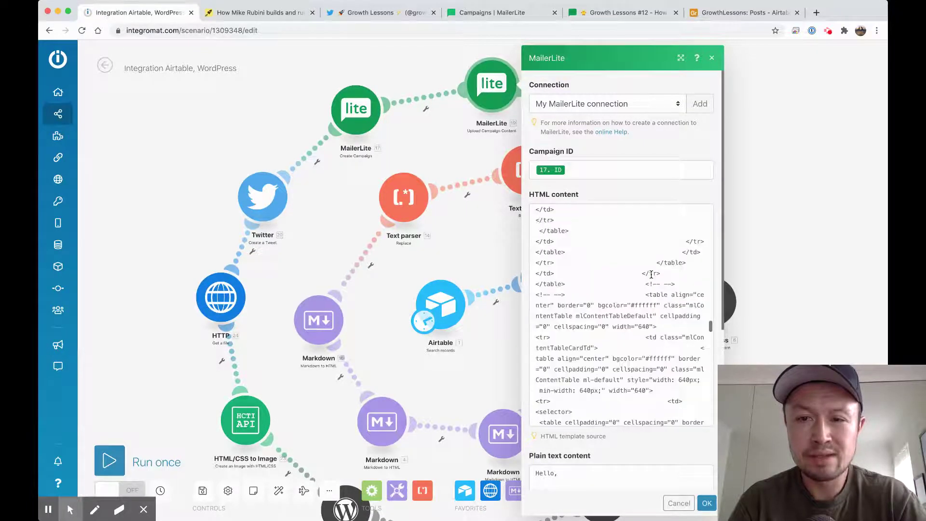
pyautogui.scroll(15, 652, 275)
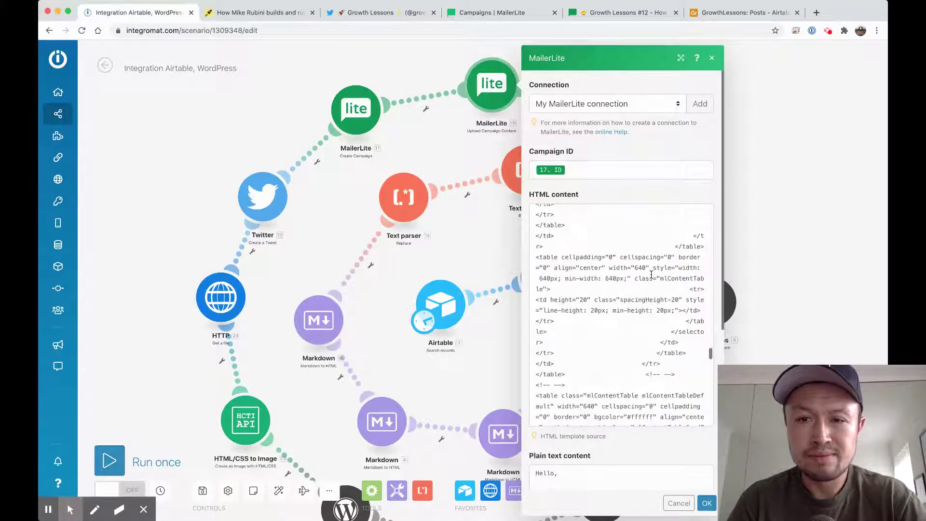
pyautogui.scroll(5, 652, 274)
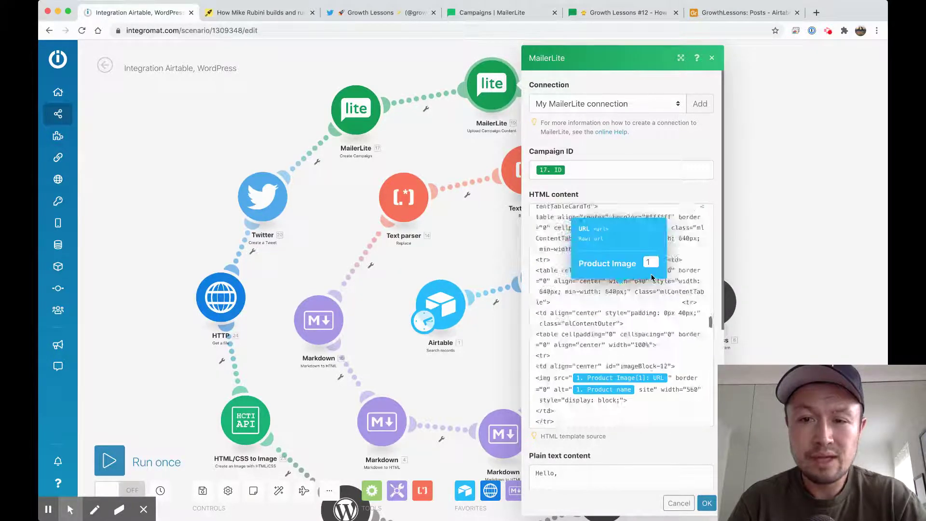
pyautogui.click(585, 303)
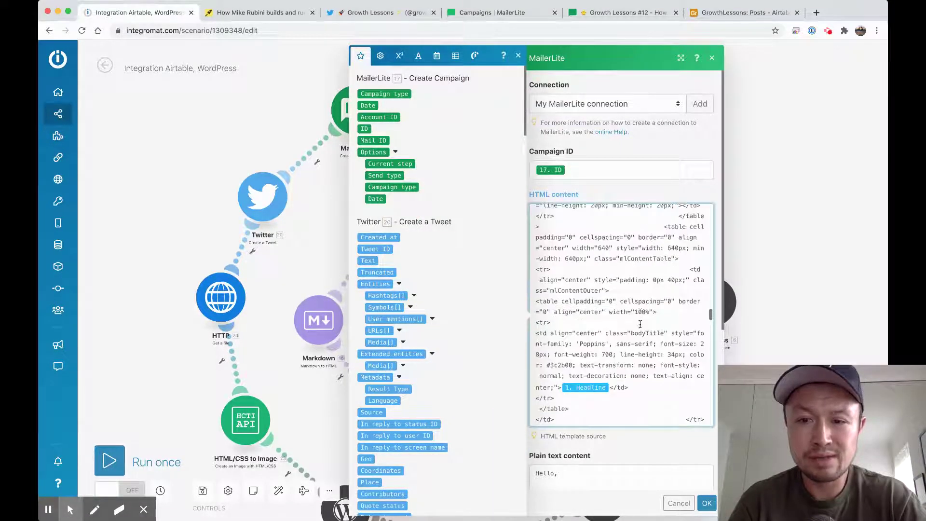
pyautogui.scroll(3, 640, 324)
pyautogui.scroll(3, 640, 324)
pyautogui.scroll(5, 640, 324)
pyautogui.scroll(3, 640, 324)
pyautogui.scroll(-6, 640, 324)
pyautogui.scroll(-8, 640, 324)
pyautogui.scroll(-5, 640, 324)
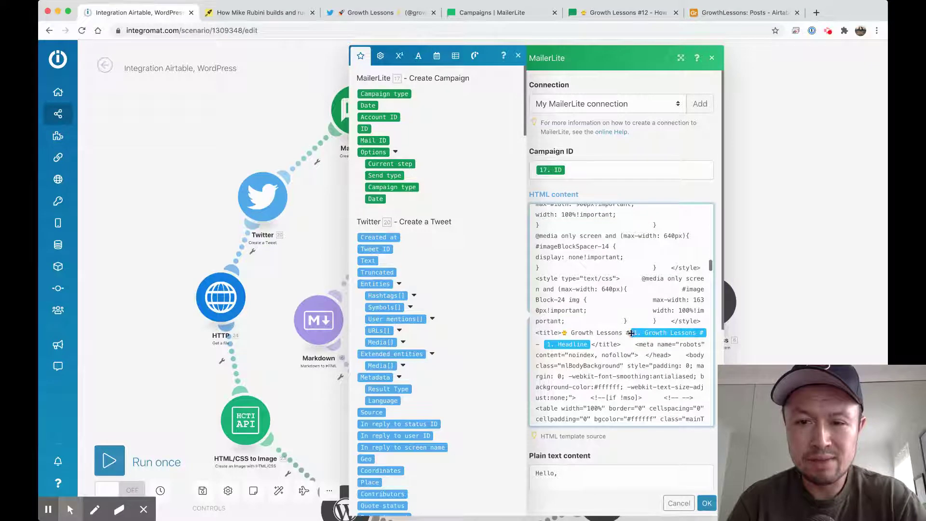
pyautogui.scroll(-2, 591, 293)
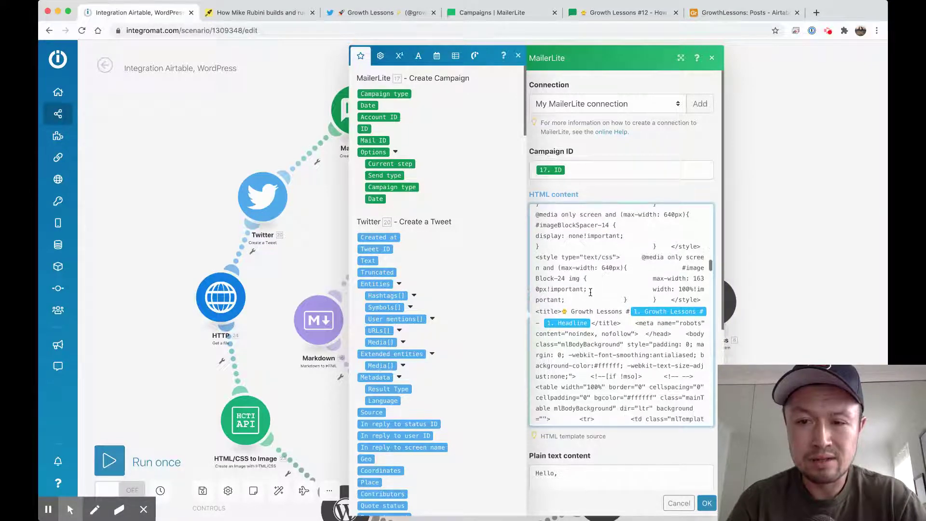
pyautogui.scroll(-10, 591, 292)
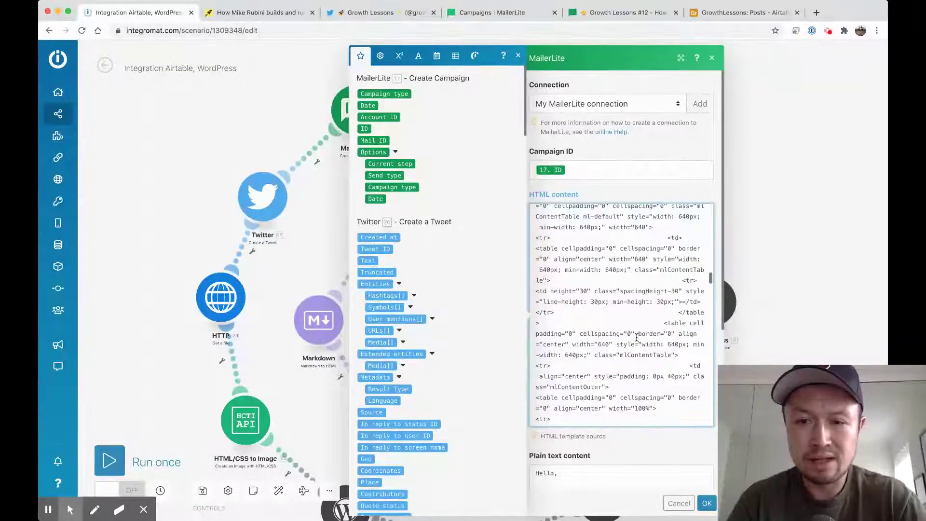
pyautogui.scroll(-10, 637, 338)
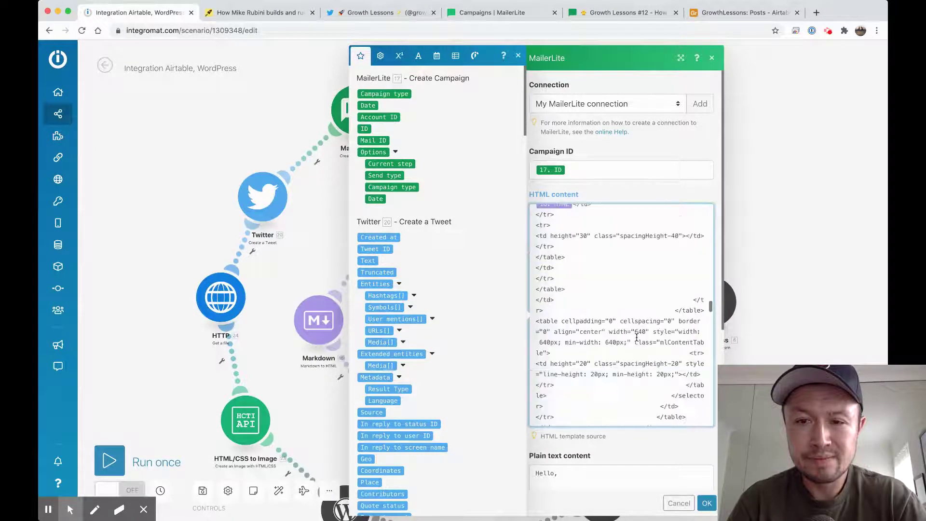
pyautogui.scroll(7, 637, 338)
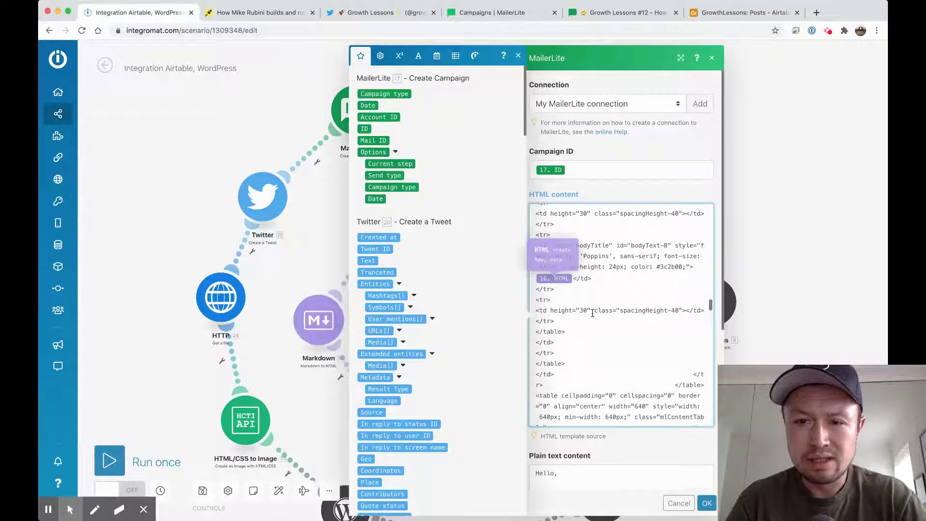
pyautogui.scroll(5, 592, 313)
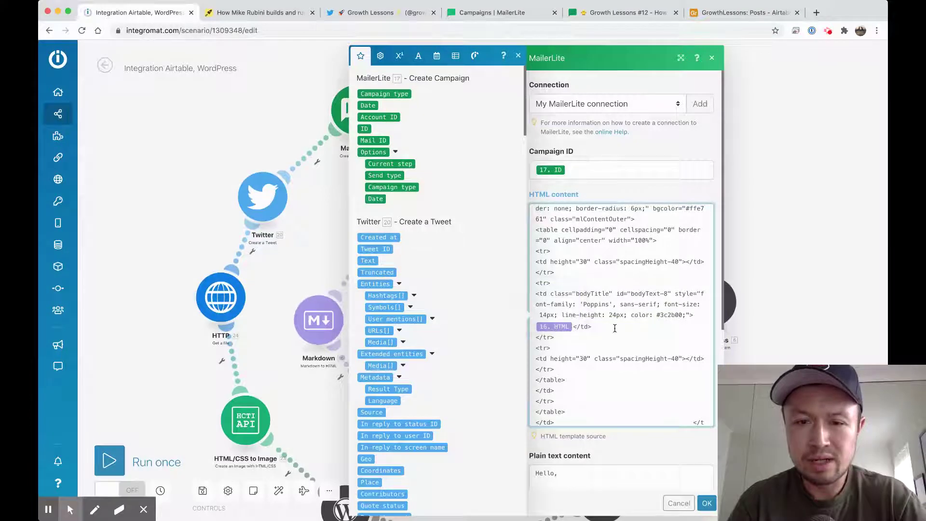
pyautogui.scroll(10, 615, 328)
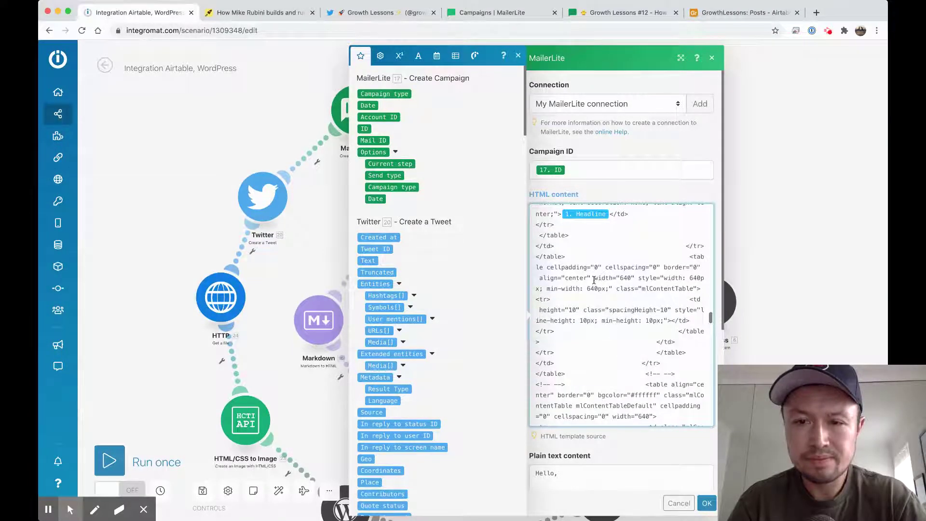
pyautogui.scroll(-5, 589, 270)
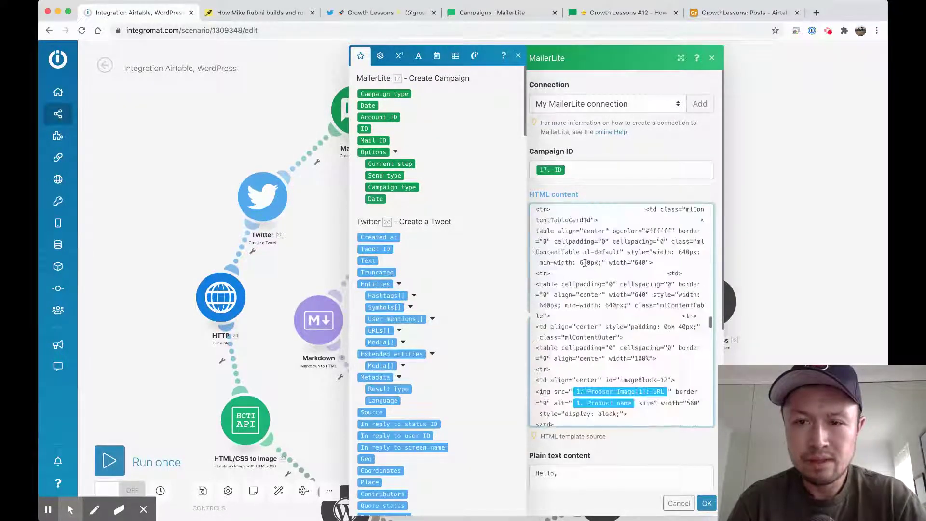
pyautogui.scroll(-3, 585, 262)
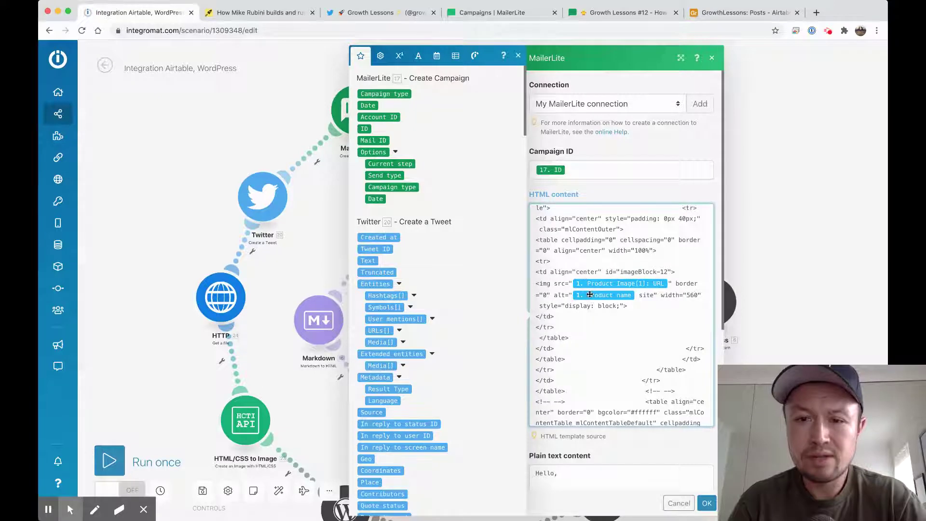
pyautogui.scroll(-2, 595, 350)
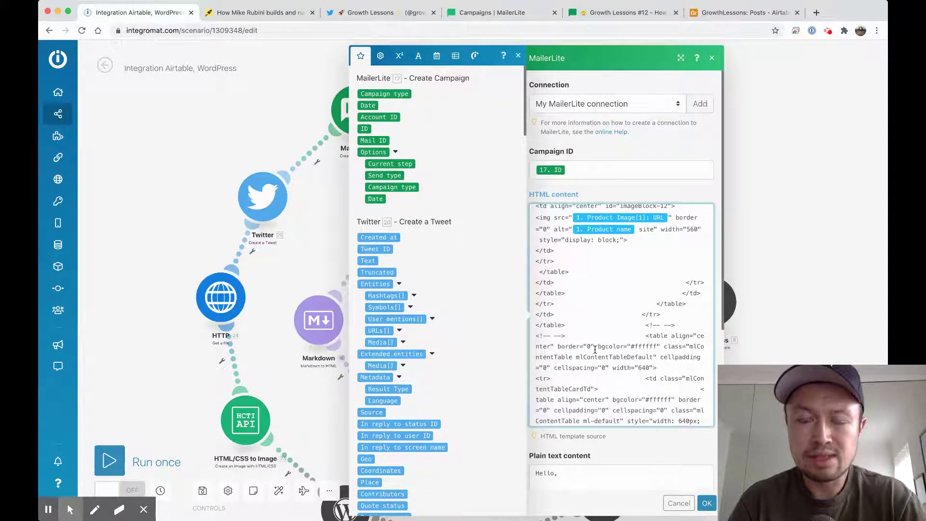
pyautogui.scroll(3, 595, 351)
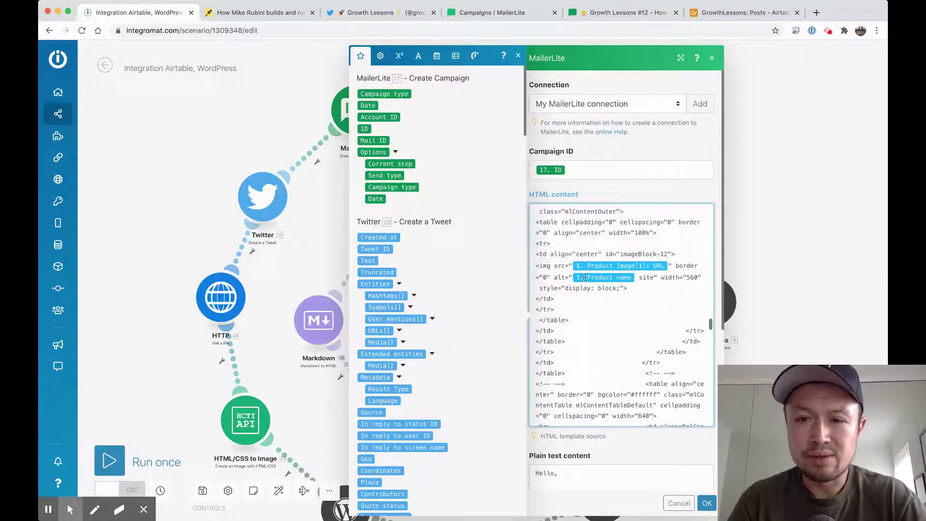
pyautogui.moveTo(577, 267); pyautogui.dragTo(580, 313)
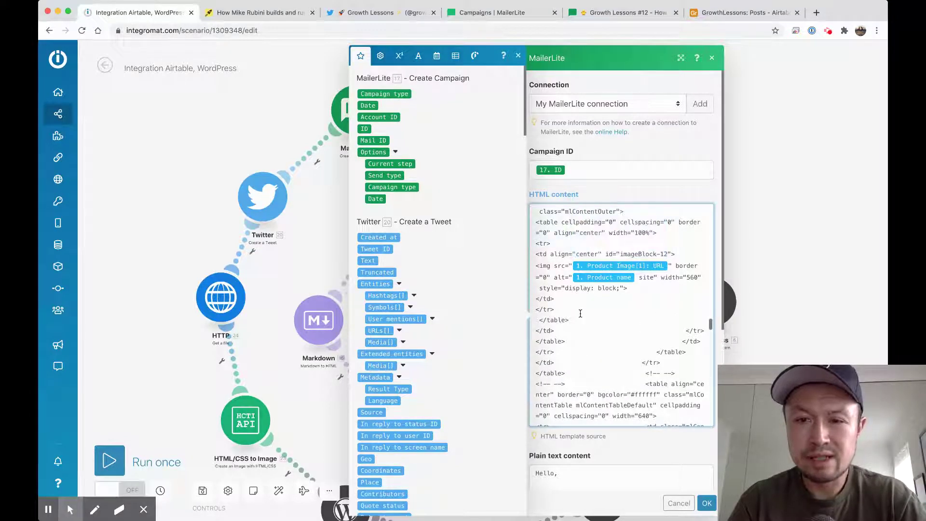
pyautogui.scroll(-1, 580, 313)
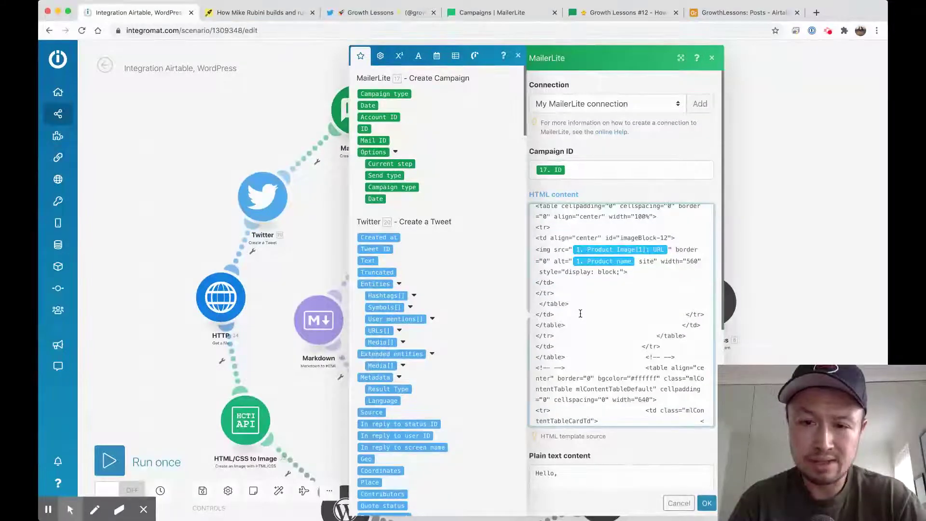
pyautogui.scroll(-3, 580, 314)
pyautogui.scroll(-10, 580, 314)
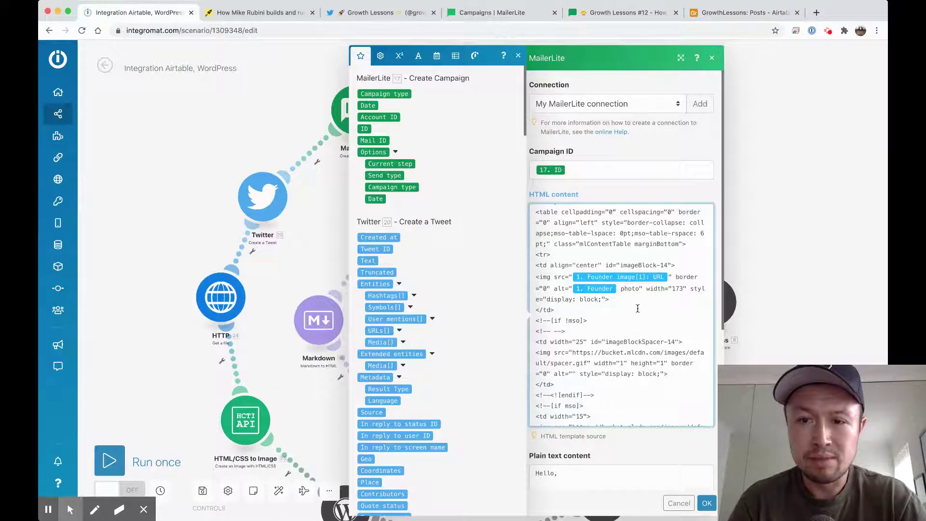
pyautogui.scroll(-10, 597, 319)
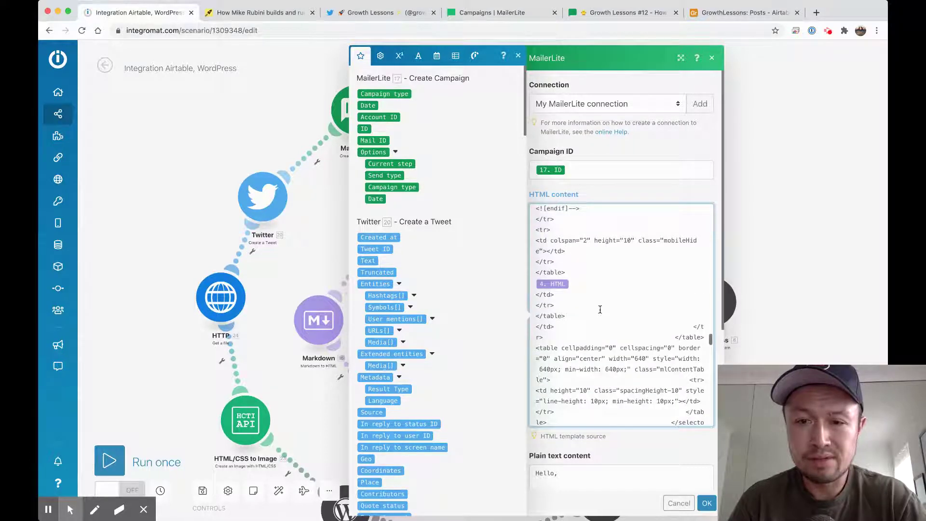
pyautogui.scroll(-10, 570, 246)
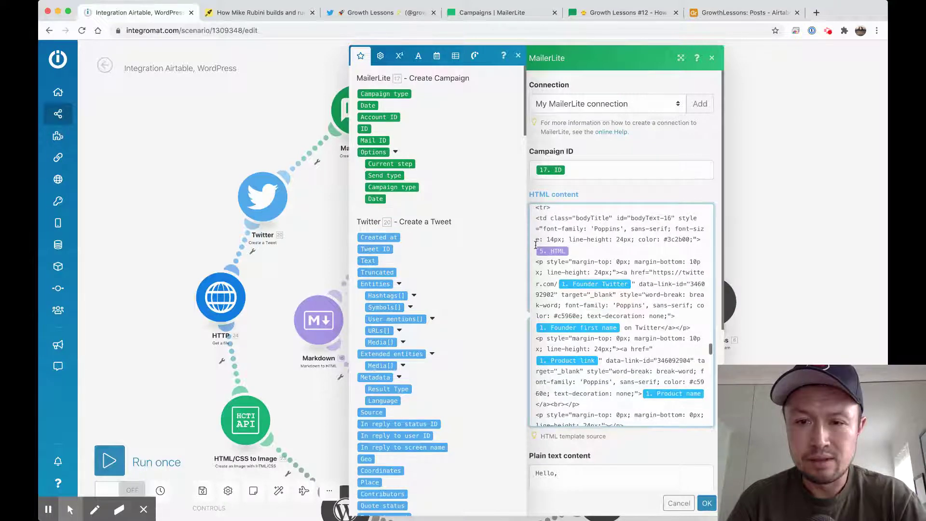
pyautogui.scroll(1, 564, 251)
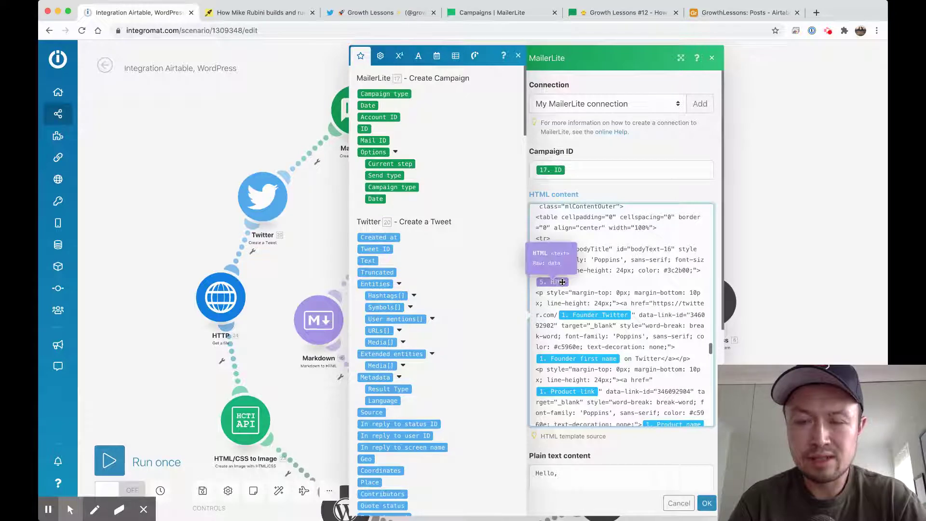
pyautogui.click(591, 15)
pyautogui.scroll(-10, 528, 207)
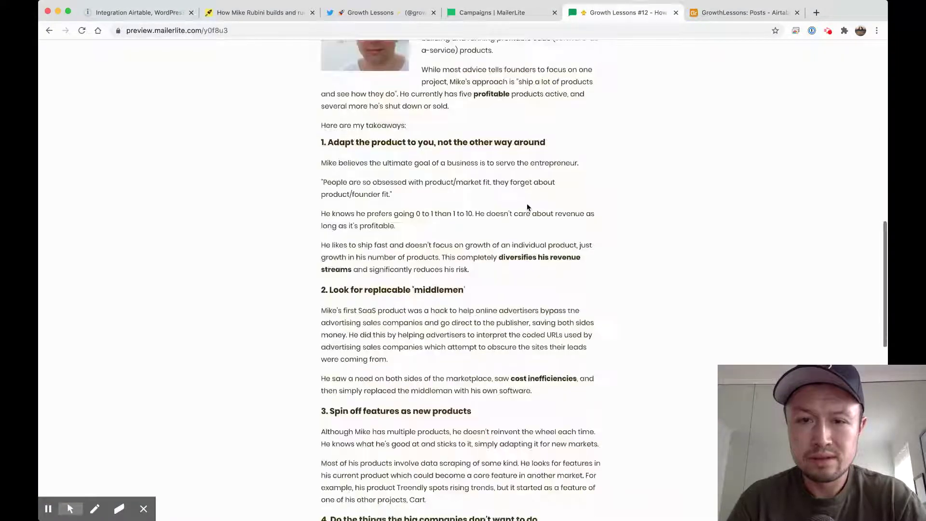
pyautogui.scroll(-5, 388, 315)
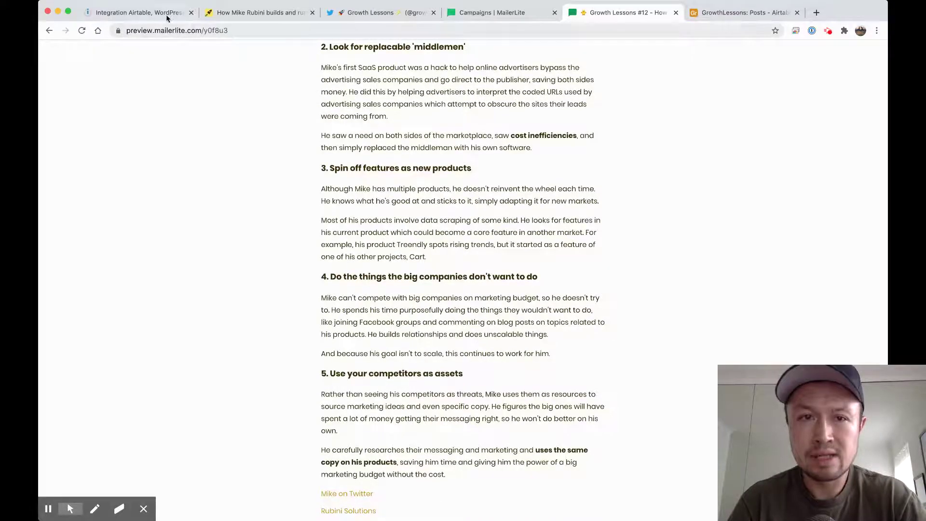
pyautogui.click(150, 15)
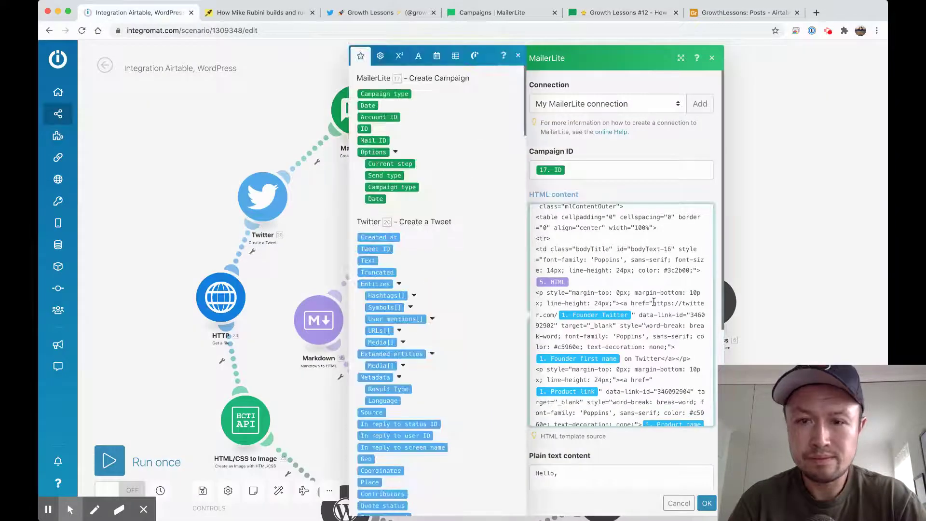
pyautogui.scroll(-2, 653, 301)
pyautogui.scroll(-8, 654, 302)
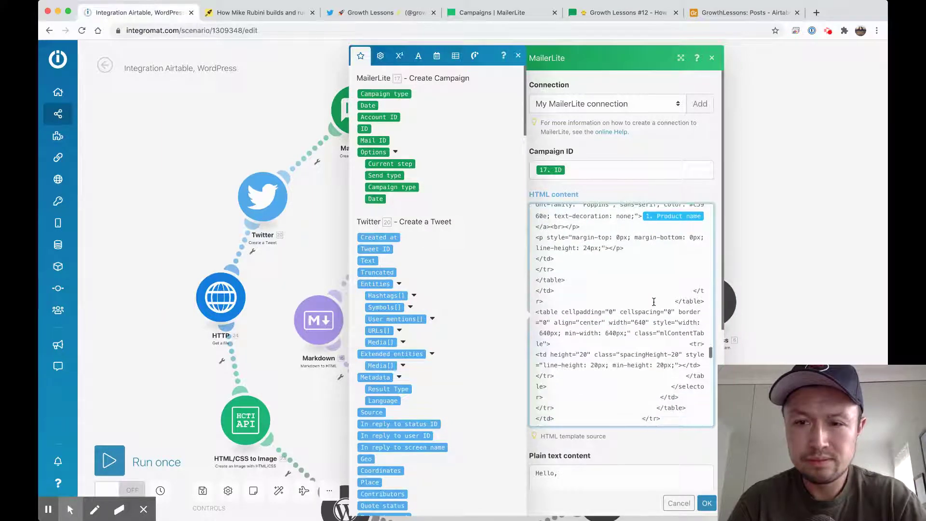
pyautogui.scroll(-6, 654, 301)
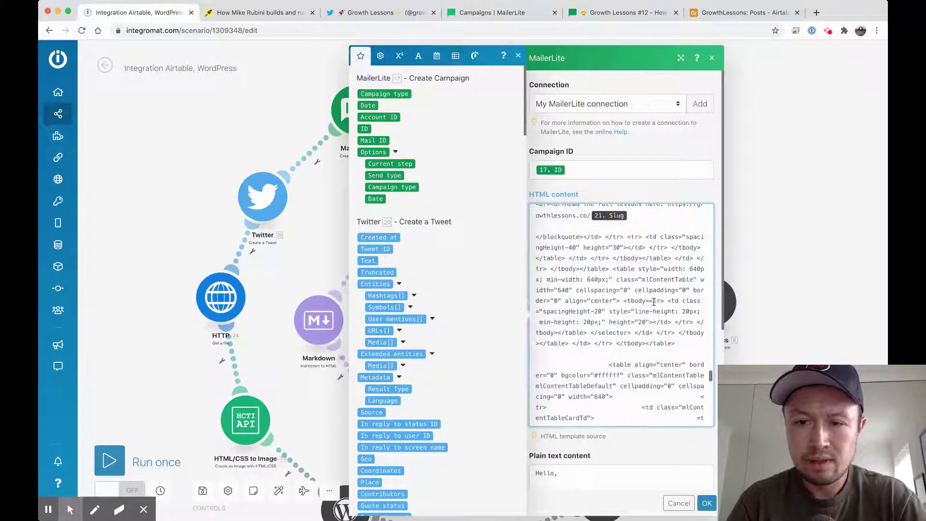
pyautogui.scroll(3, 654, 301)
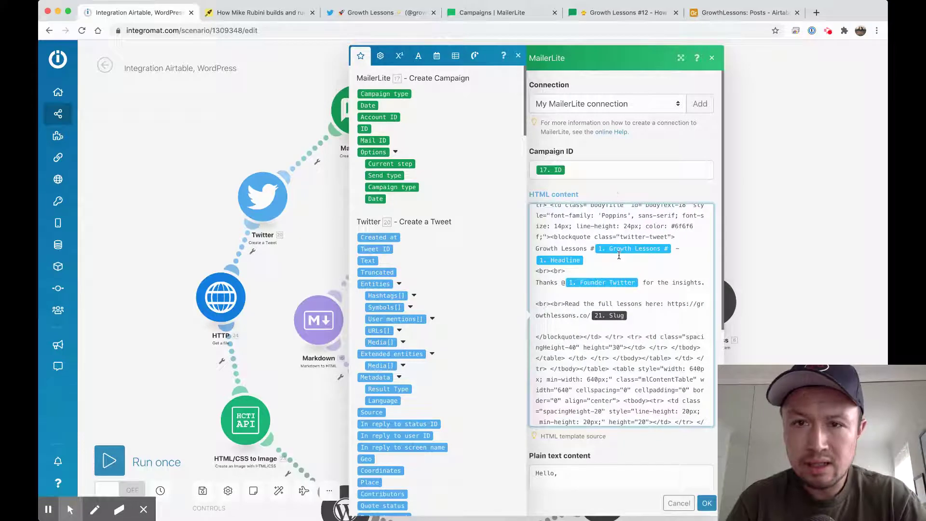
pyautogui.click(608, 12)
pyautogui.scroll(-6, 593, 216)
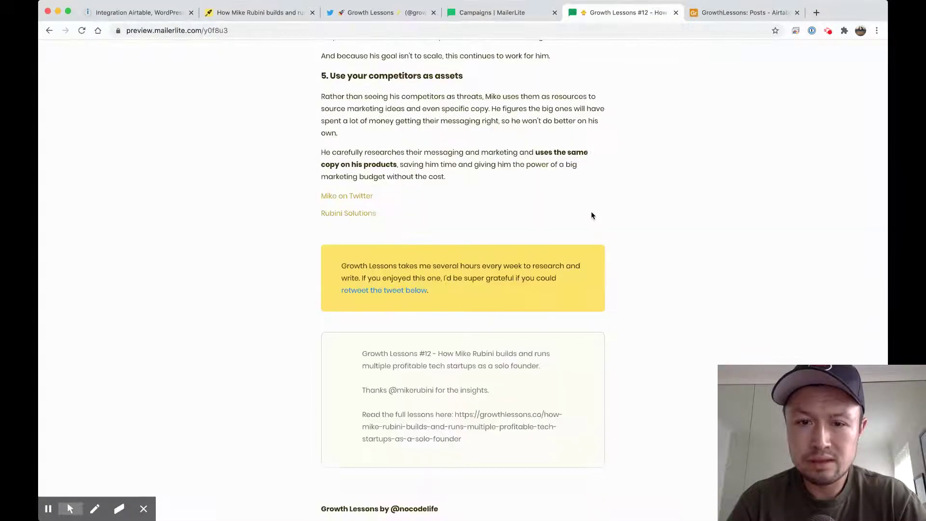
pyautogui.scroll(-3, 592, 215)
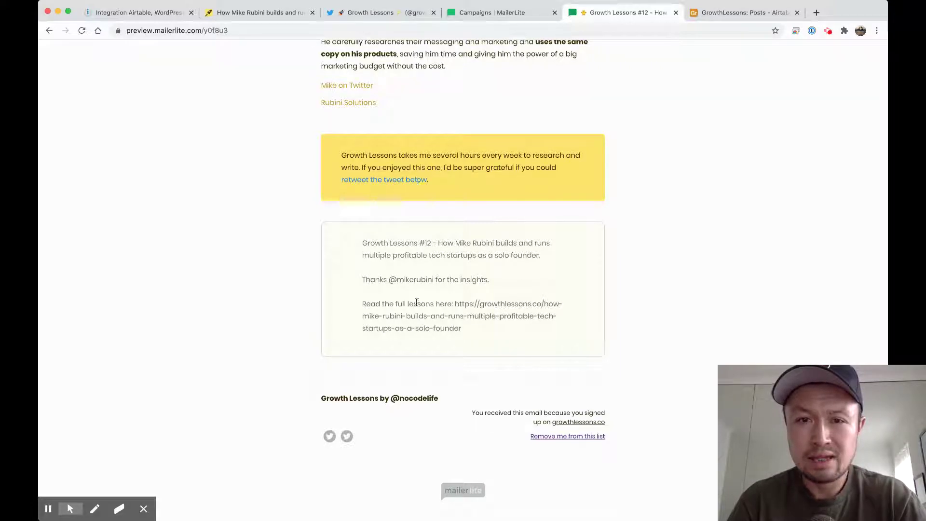
pyautogui.click(146, 11)
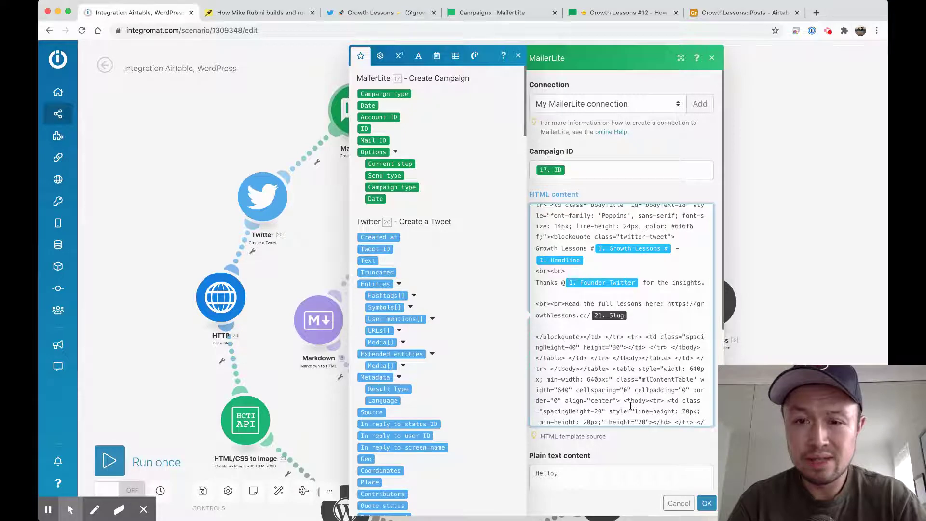
# Step: Inspect the campaign's plain-text fallback with {$url} and {$unsubscribe}, then close Upload Campaign Content
pyautogui.click(712, 59)
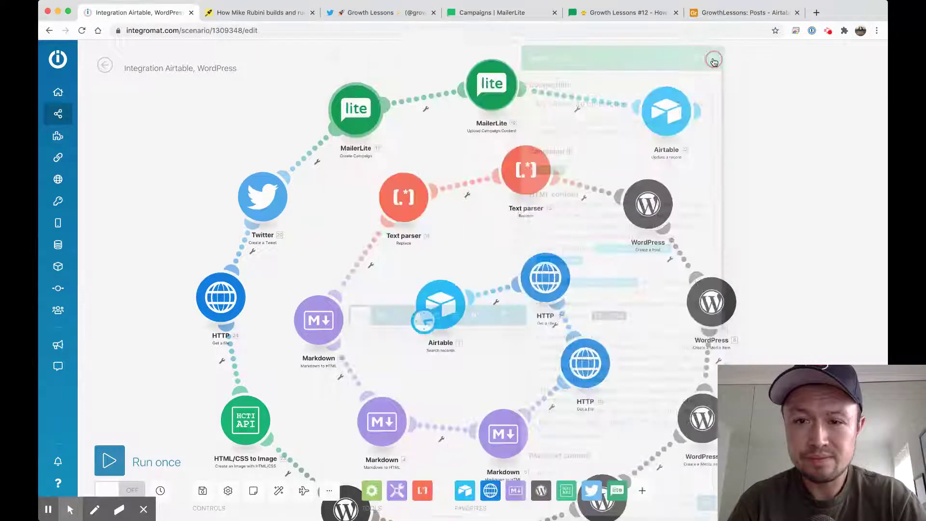
pyautogui.click(492, 92)
pyautogui.scroll(-5, 652, 333)
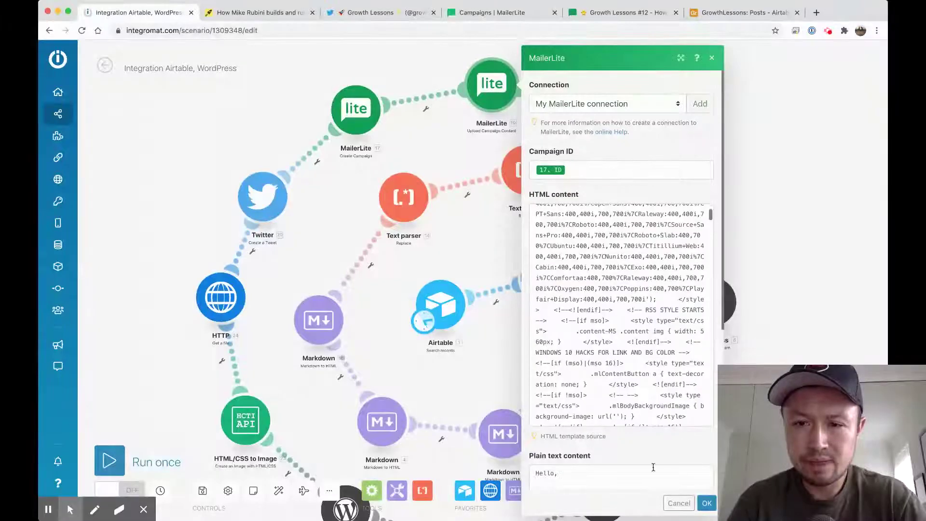
pyautogui.scroll(-5, 656, 458)
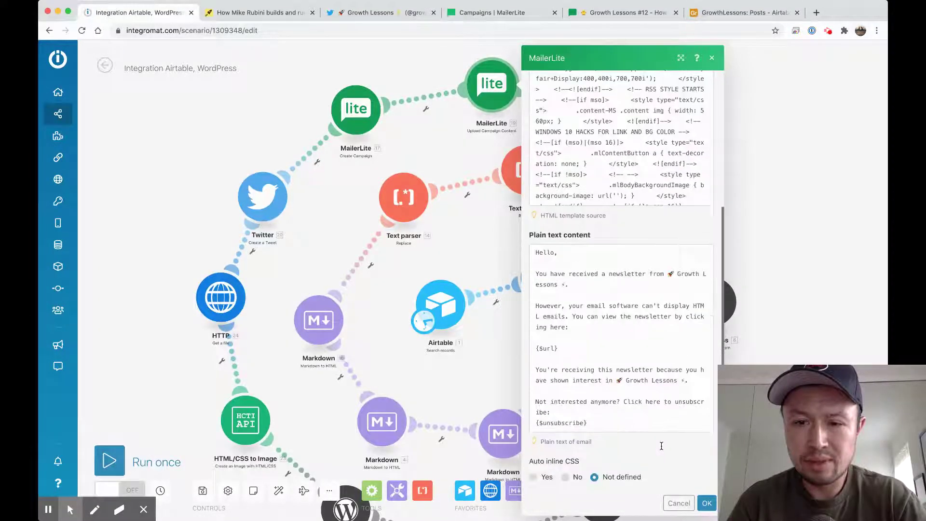
pyautogui.scroll(-1, 662, 446)
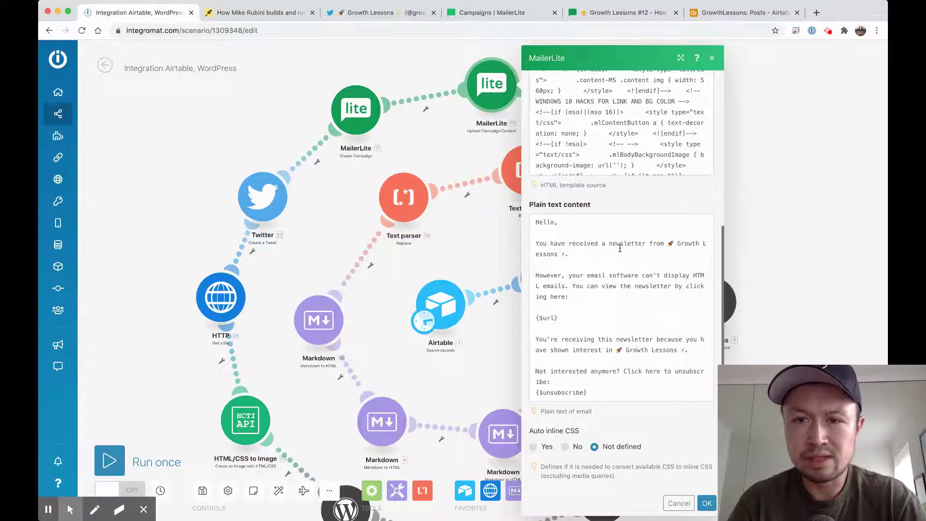
pyautogui.scroll(-1, 614, 251)
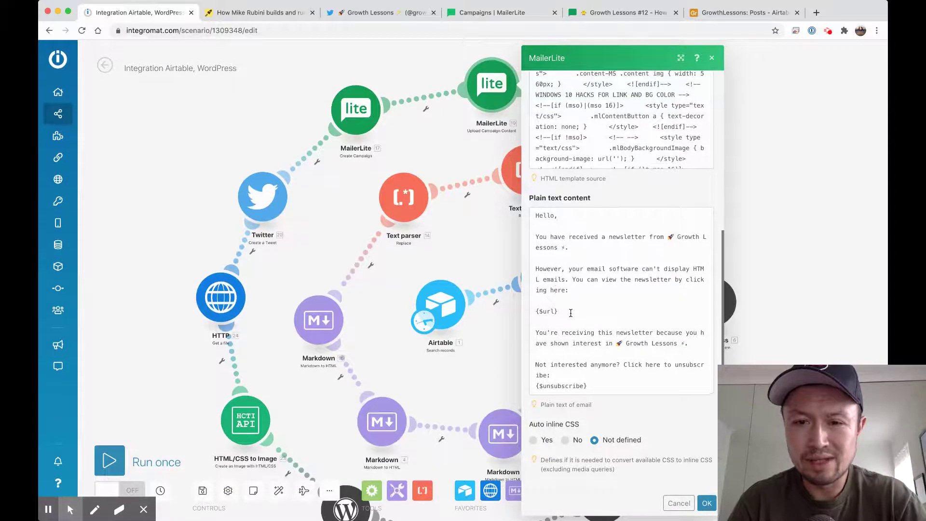
pyautogui.moveTo(571, 313); pyautogui.dragTo(552, 308)
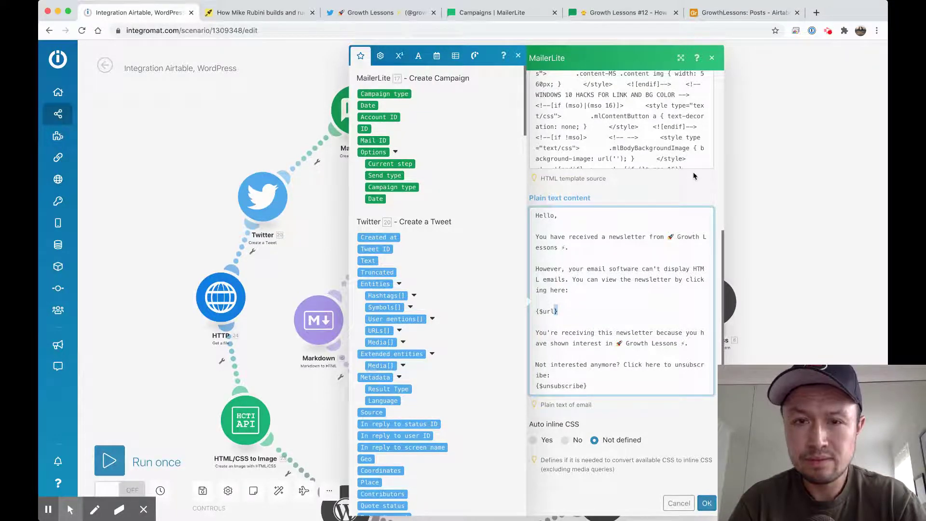
pyautogui.click(712, 58)
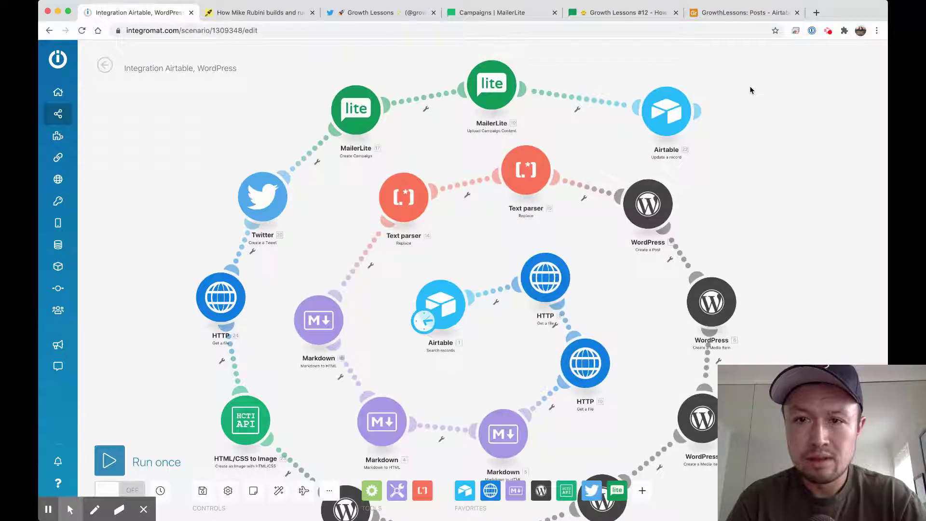
pyautogui.click(670, 118)
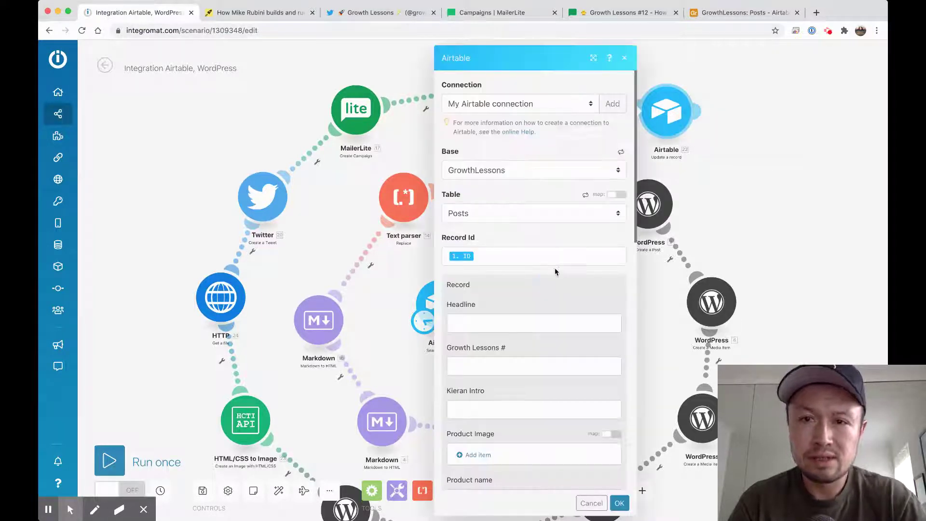
pyautogui.scroll(-1, 545, 237)
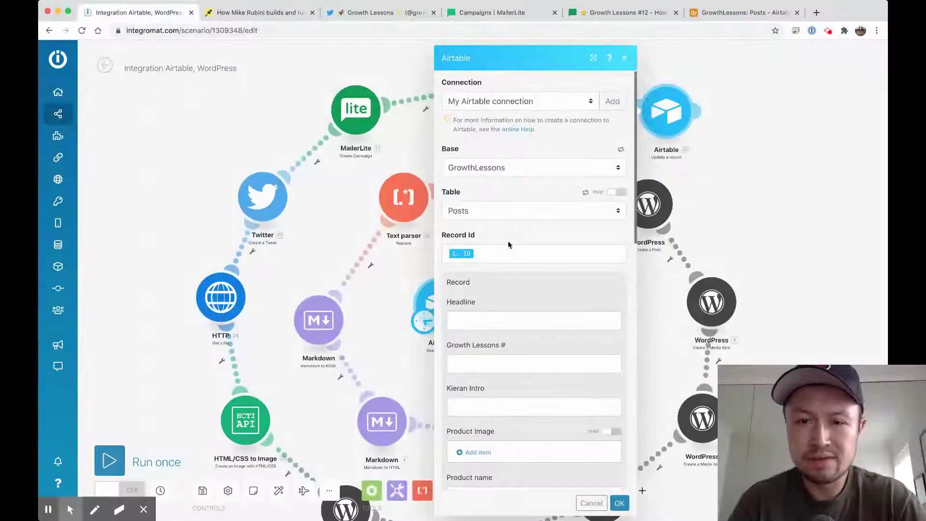
pyautogui.scroll(-2, 524, 236)
pyautogui.scroll(-10, 525, 236)
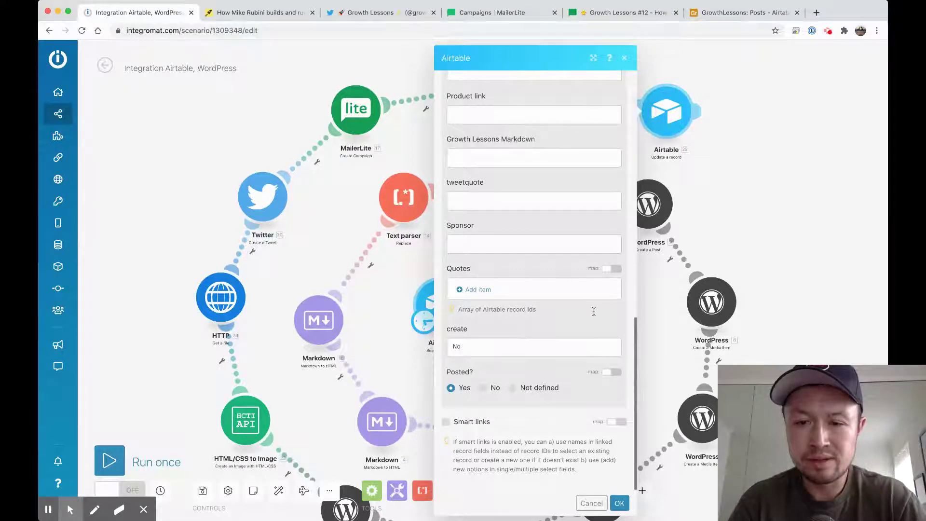
pyautogui.click(625, 58)
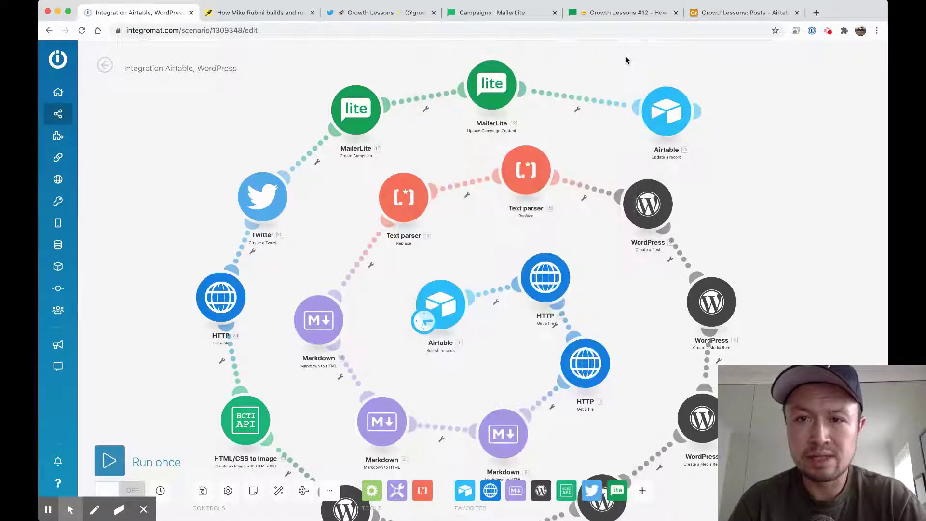
pyautogui.scroll(-1, 751, 220)
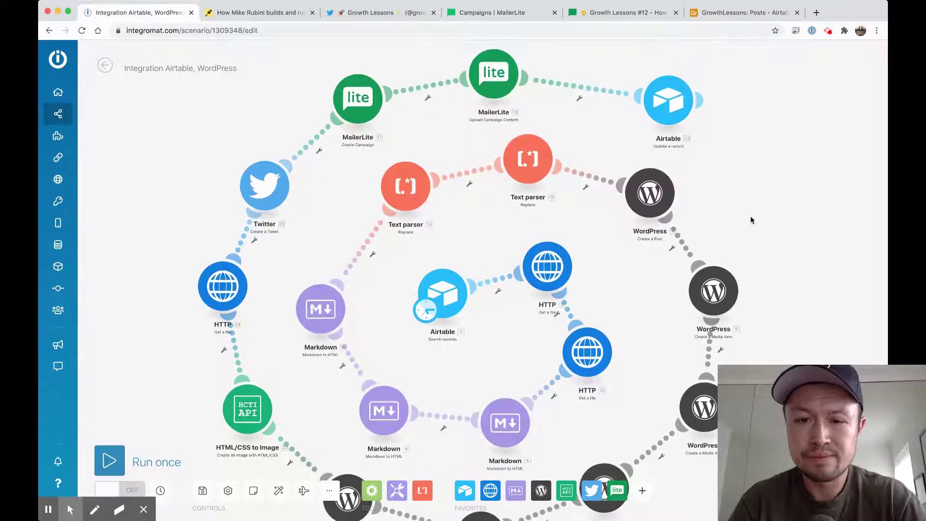
pyautogui.scroll(-1, 753, 215)
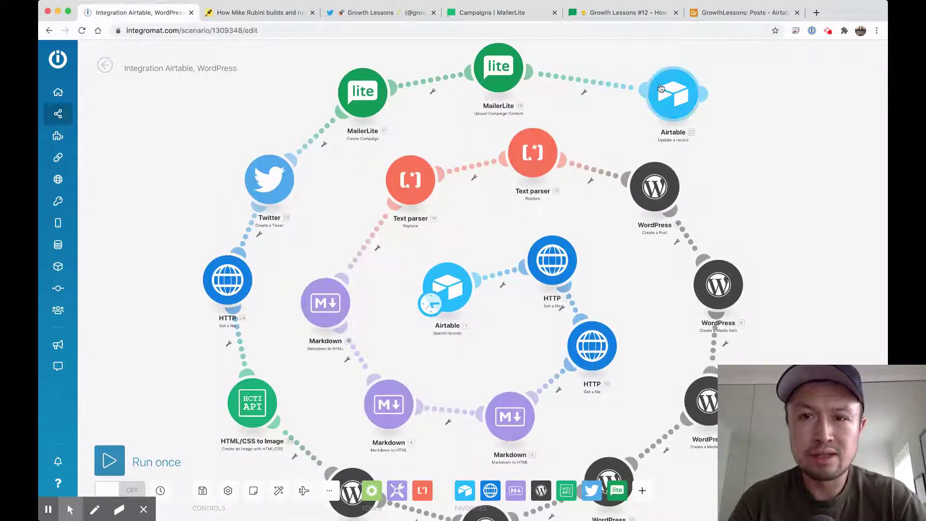
# Step: Confirm the newest Airtable post's CREATE field is Yes, close the record, and return to Integromat
pyautogui.click(725, 16)
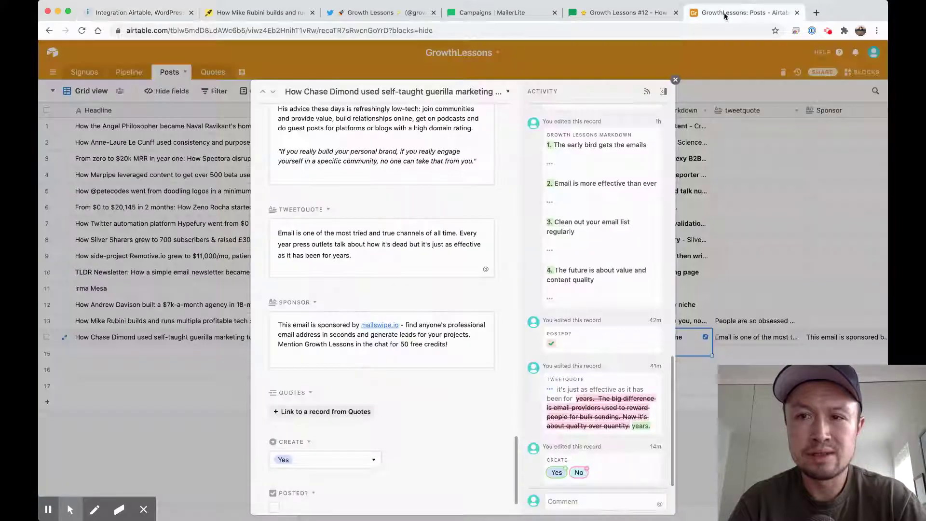
pyautogui.scroll(-2, 471, 252)
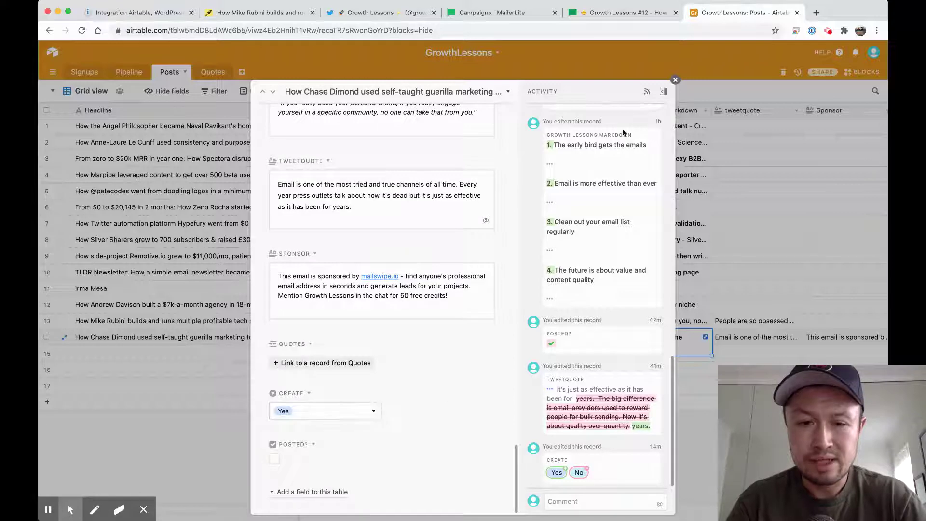
pyautogui.click(675, 80)
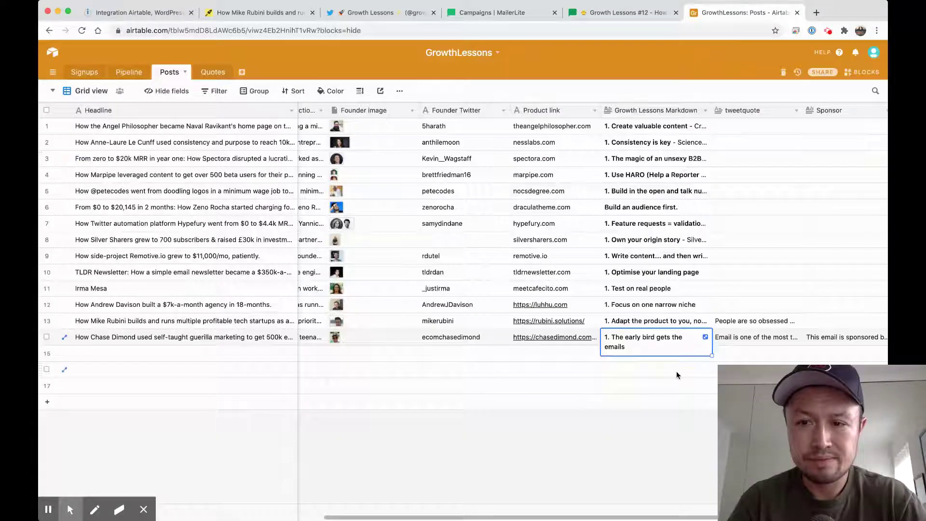
pyautogui.hscroll(8, 676, 371)
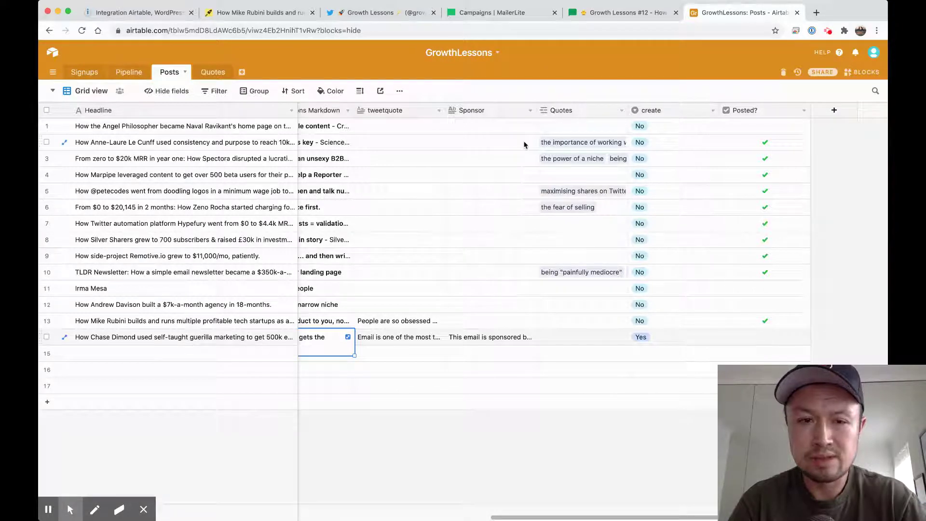
pyautogui.click(152, 13)
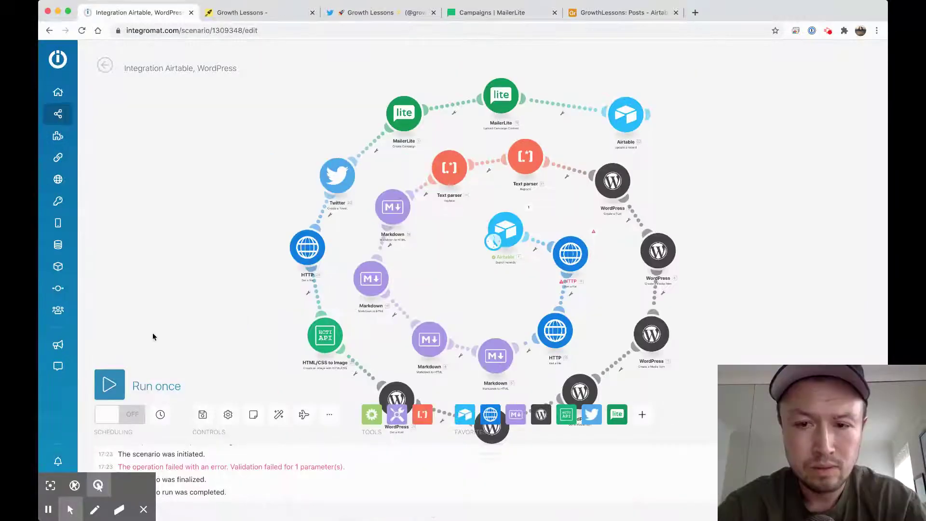
# Step: Run the scenario once, checking MailerLite Drafts while the log reports it completed
pyautogui.click(110, 384)
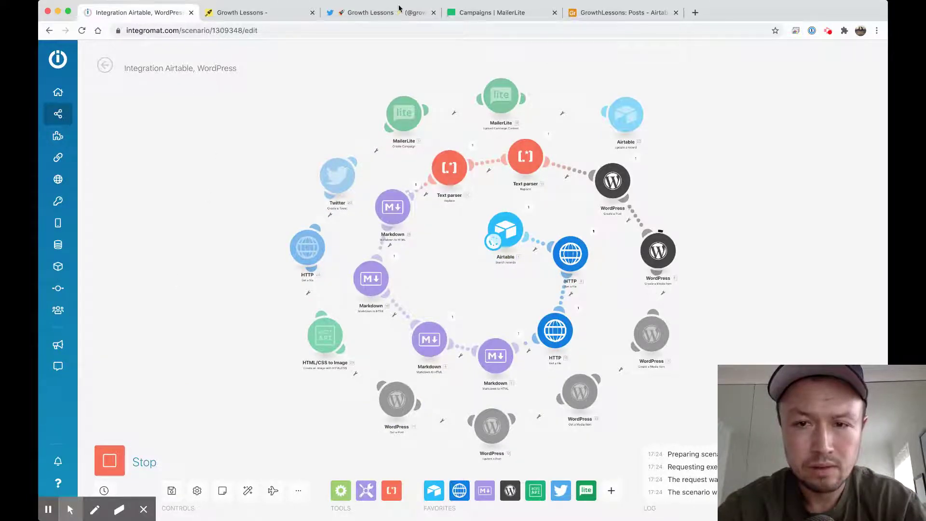
pyautogui.click(458, 14)
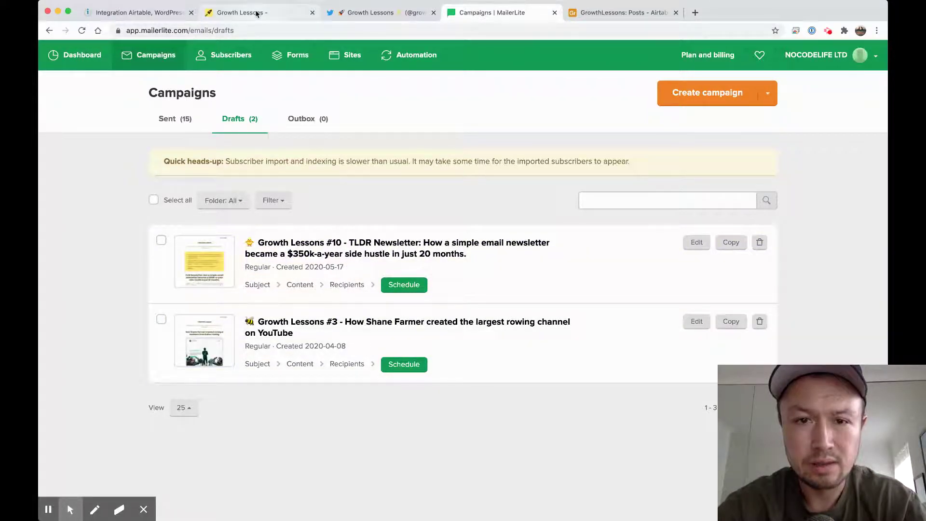
pyautogui.click(145, 15)
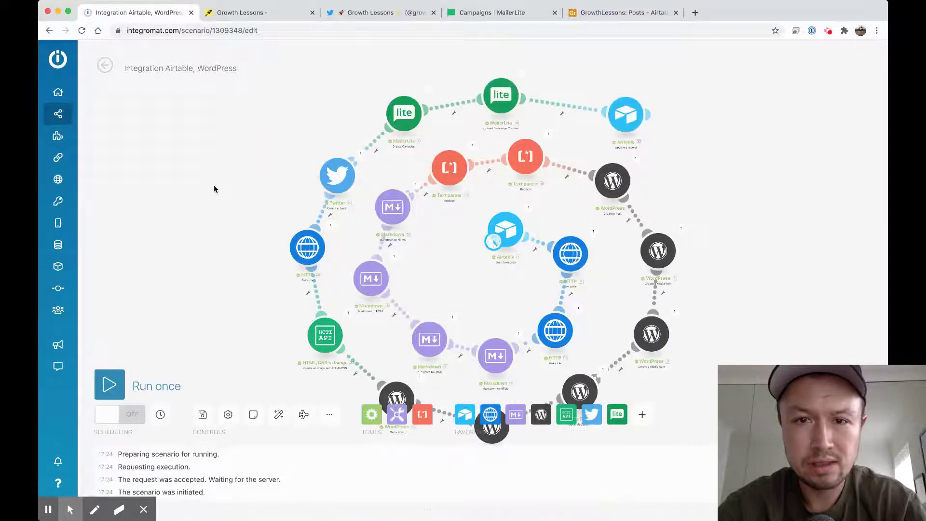
# Step: Reload growthlessons.co and read the new post on reaching 500k email subscribers in 10 months
pyautogui.click(236, 14)
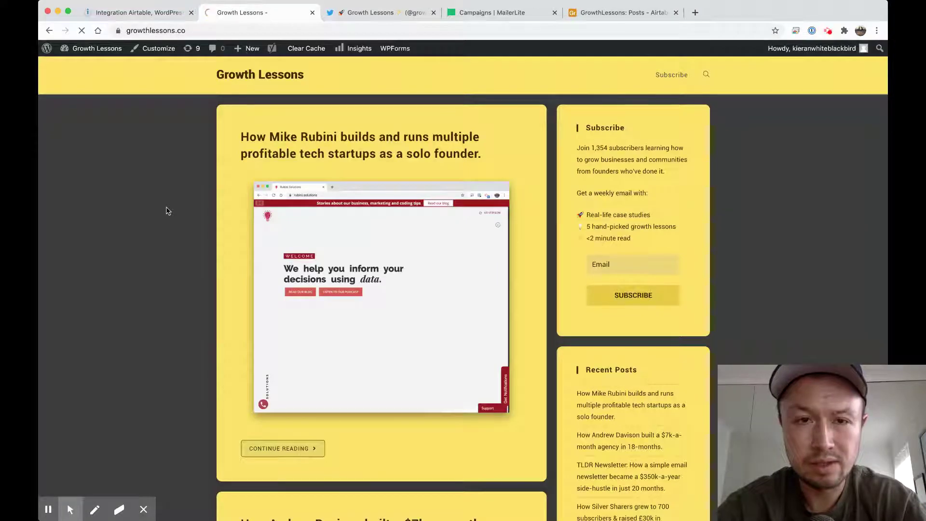
pyautogui.press('super+r')
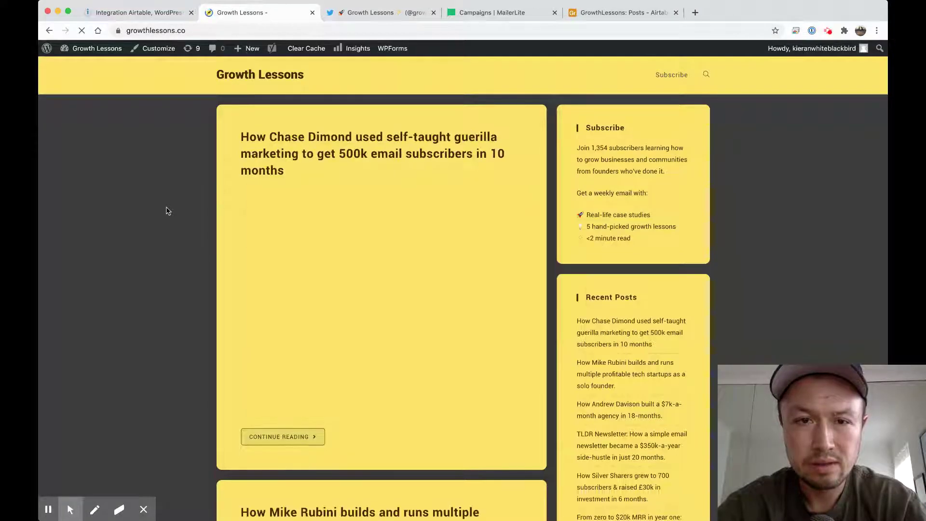
pyautogui.click(295, 152)
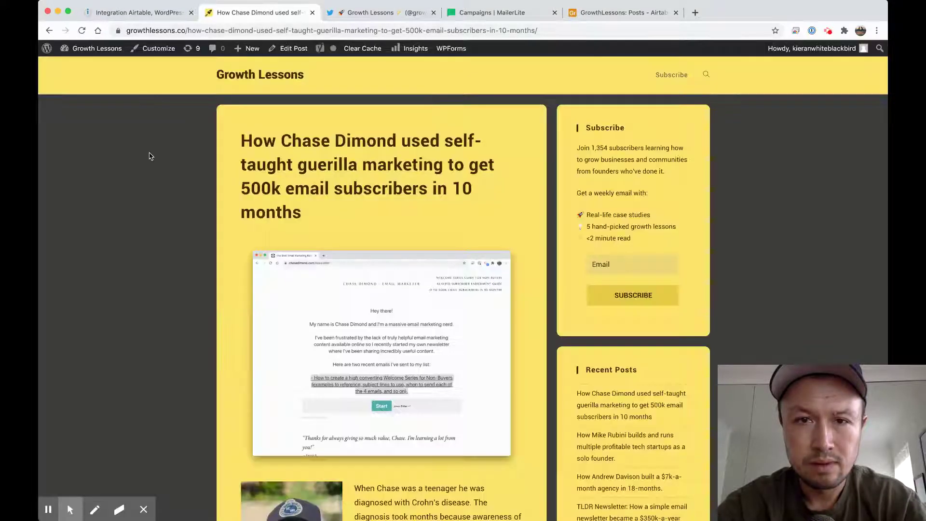
pyautogui.scroll(-1, 151, 156)
pyautogui.scroll(-12, 150, 156)
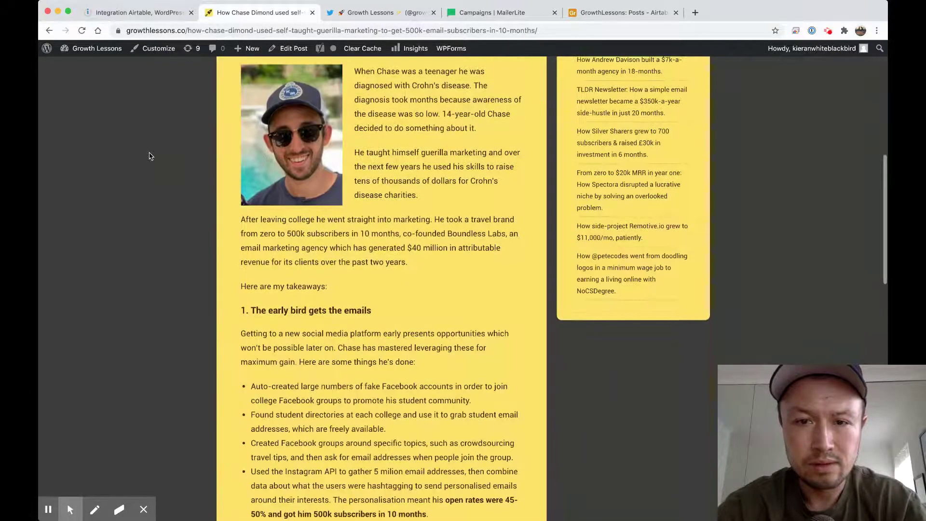
pyautogui.scroll(-7, 150, 155)
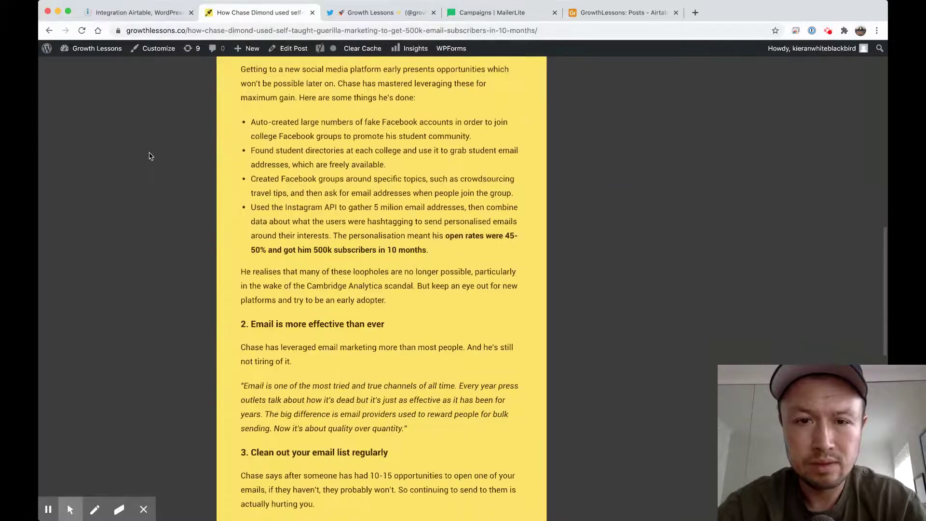
pyautogui.scroll(-2, 193, 171)
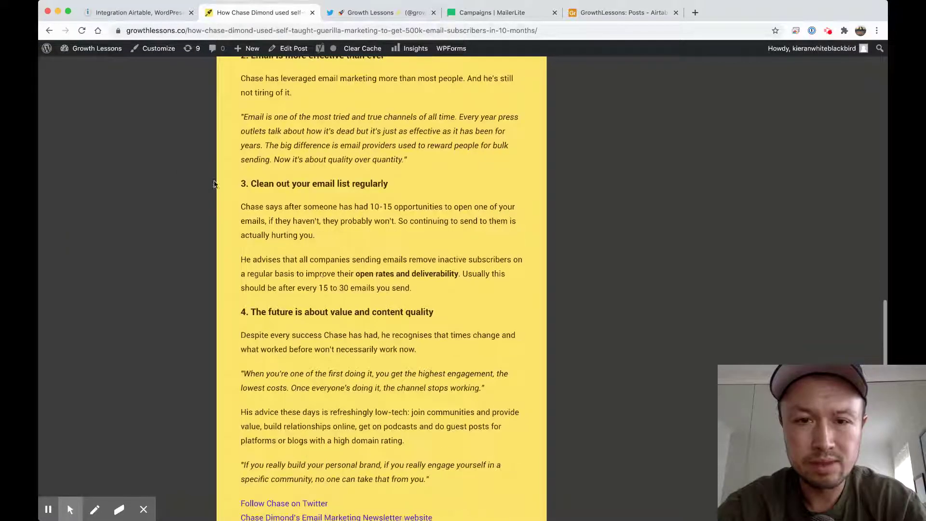
pyautogui.scroll(-2, 198, 199)
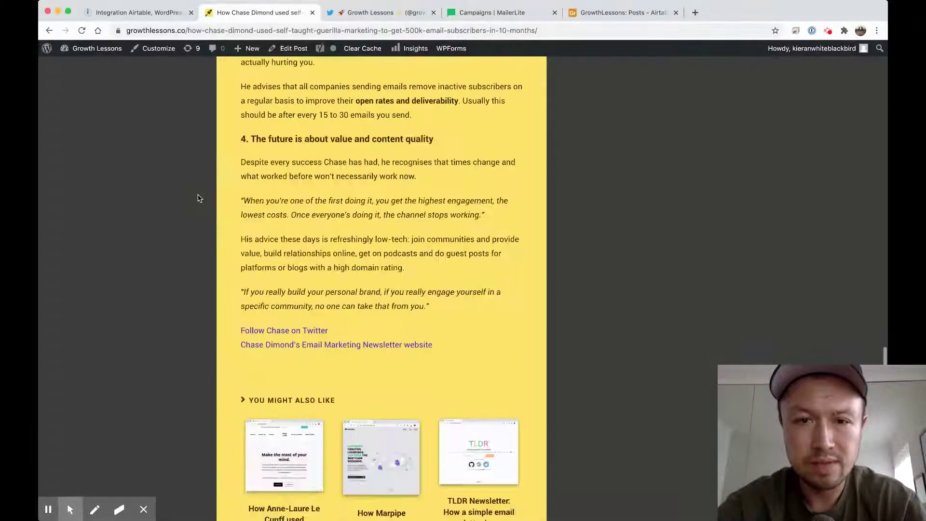
pyautogui.scroll(-1, 241, 260)
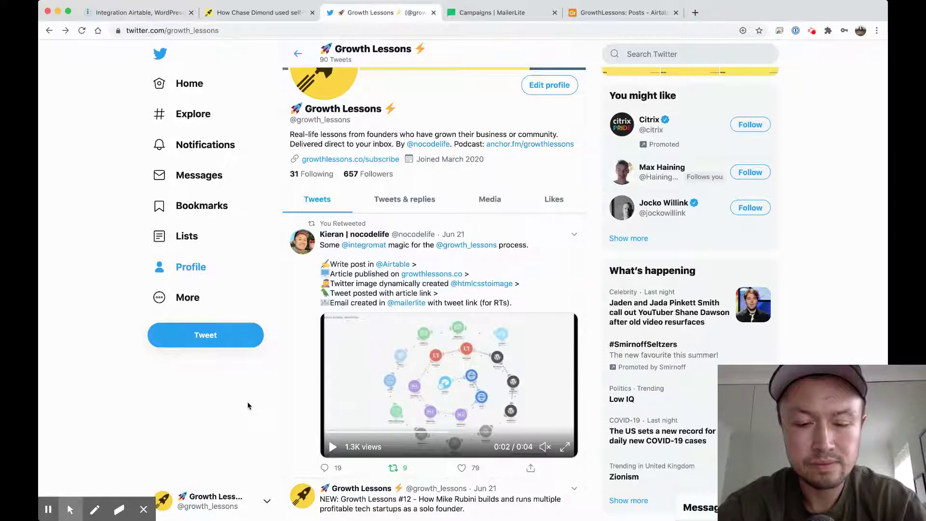
# Step: Reload the Twitter profile and view the new Growth Lessons #13 tweet's quote image enlarged
pyautogui.press('super+r')
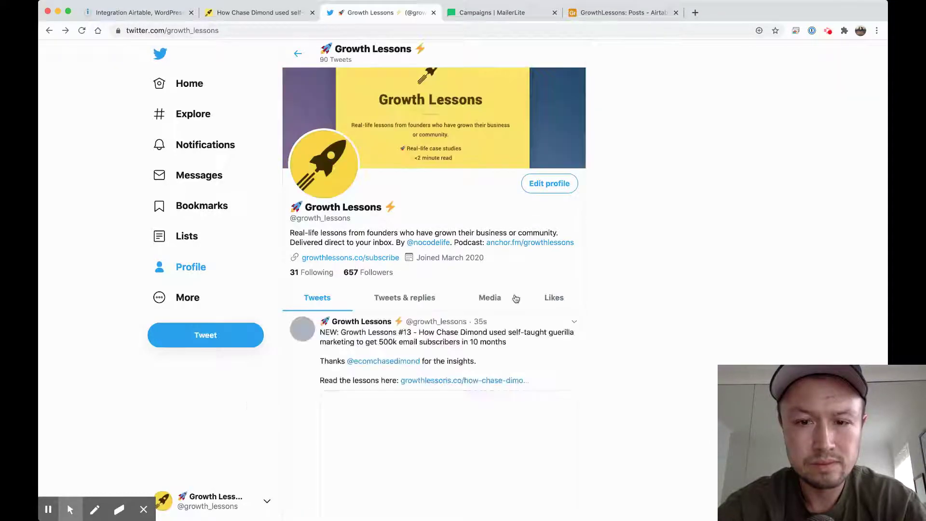
pyautogui.scroll(-3, 536, 276)
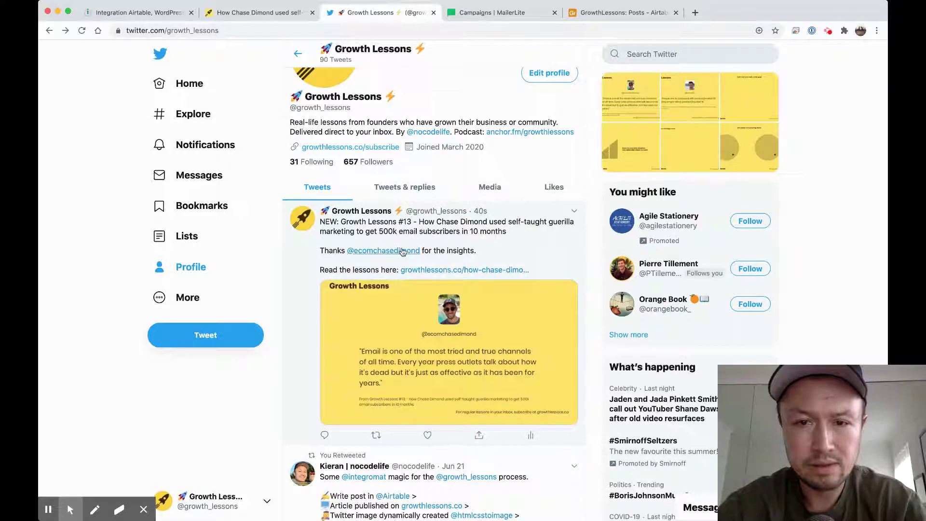
pyautogui.click(488, 355)
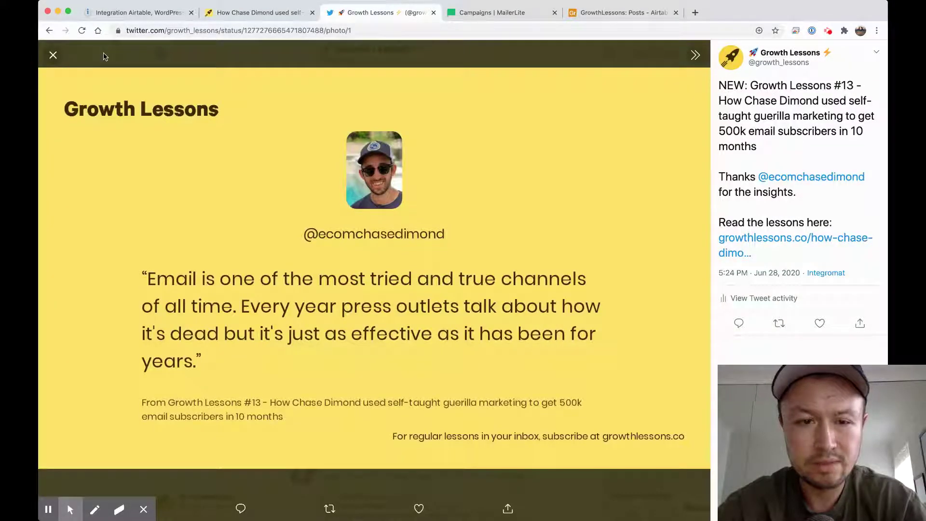
pyautogui.click(51, 54)
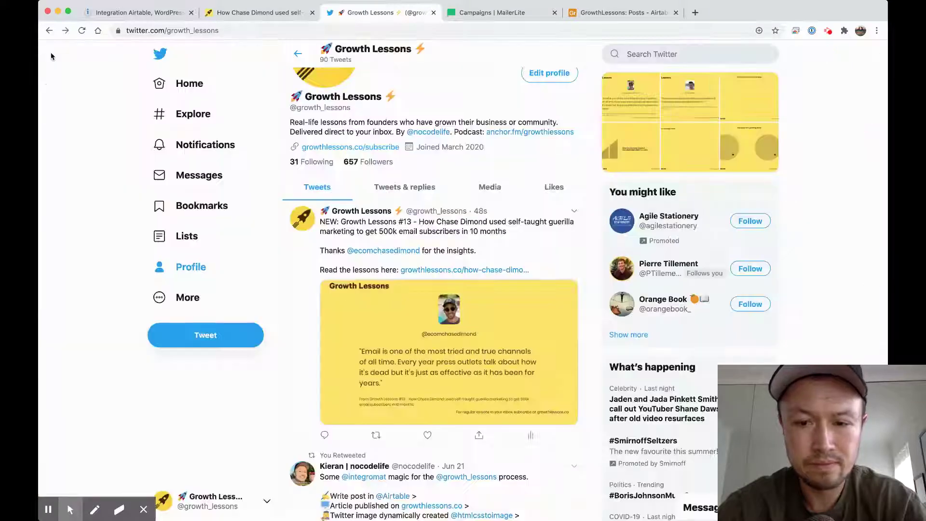
# Step: Open the tweet's article link, look over the article page, and close it
pyautogui.click(429, 269)
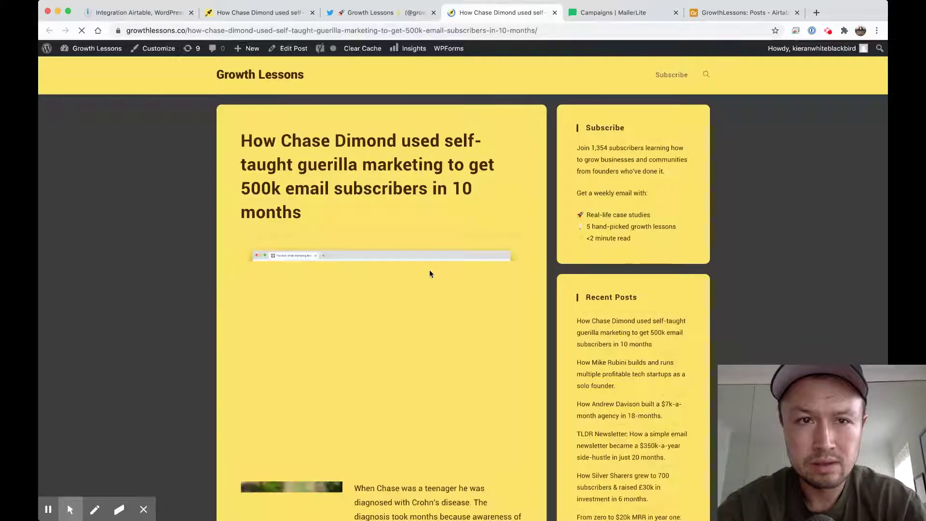
pyautogui.scroll(-10, 150, 182)
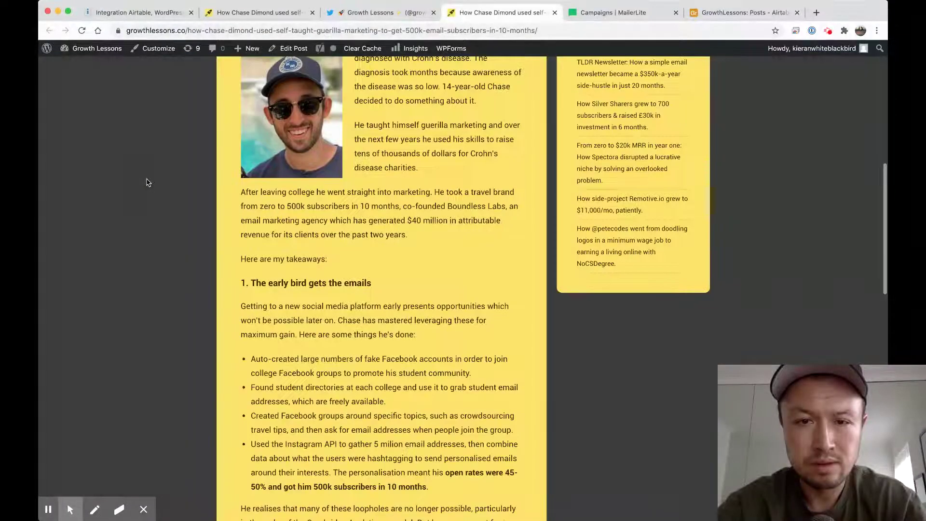
pyautogui.scroll(10, 263, 116)
pyautogui.press('super+w')
pyautogui.click(505, 16)
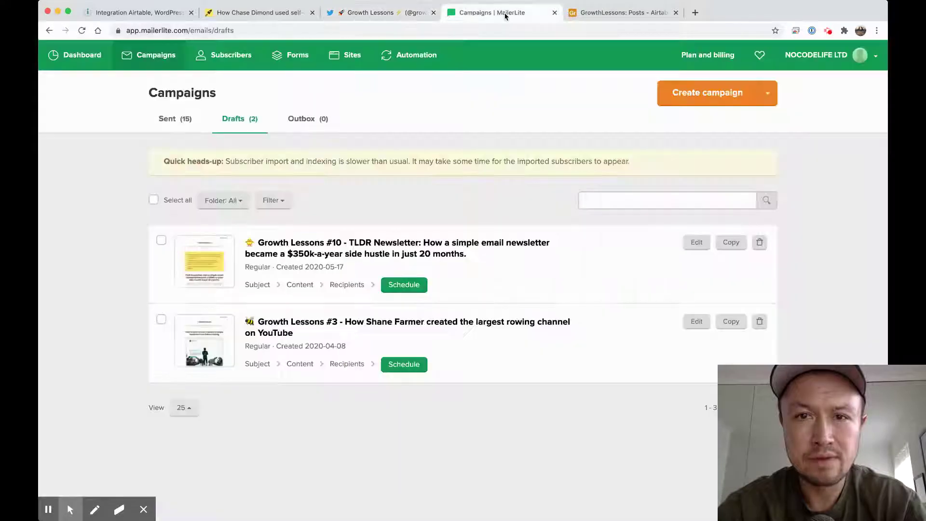
pyautogui.press('super+r')
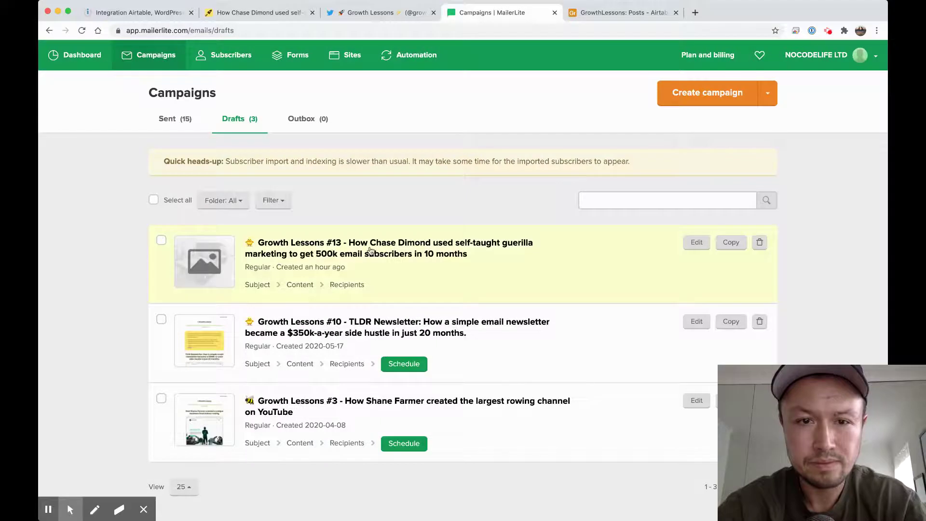
pyautogui.click(299, 286)
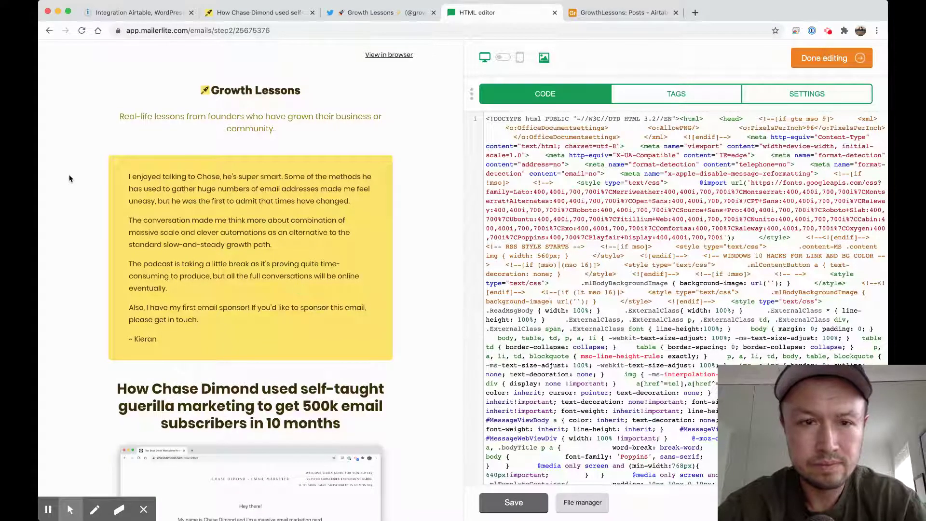
pyautogui.scroll(-13, 70, 180)
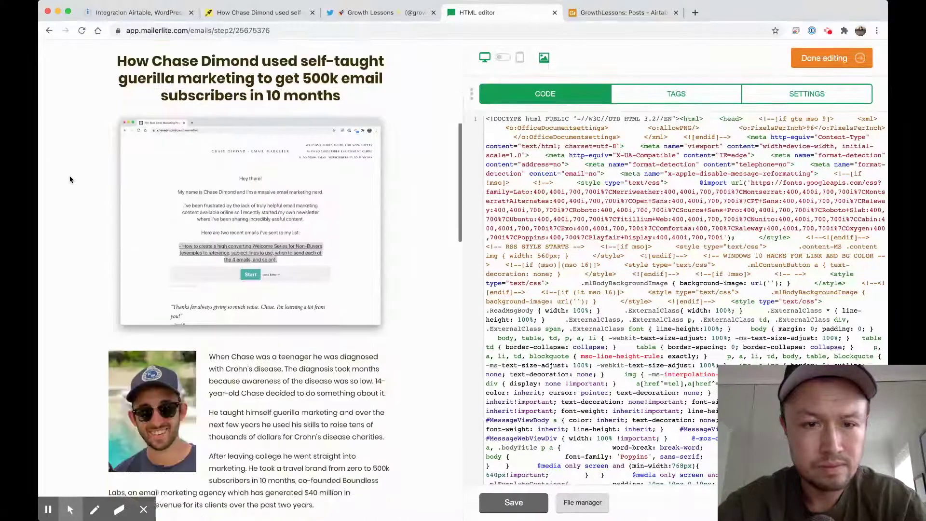
pyautogui.scroll(-6, 70, 179)
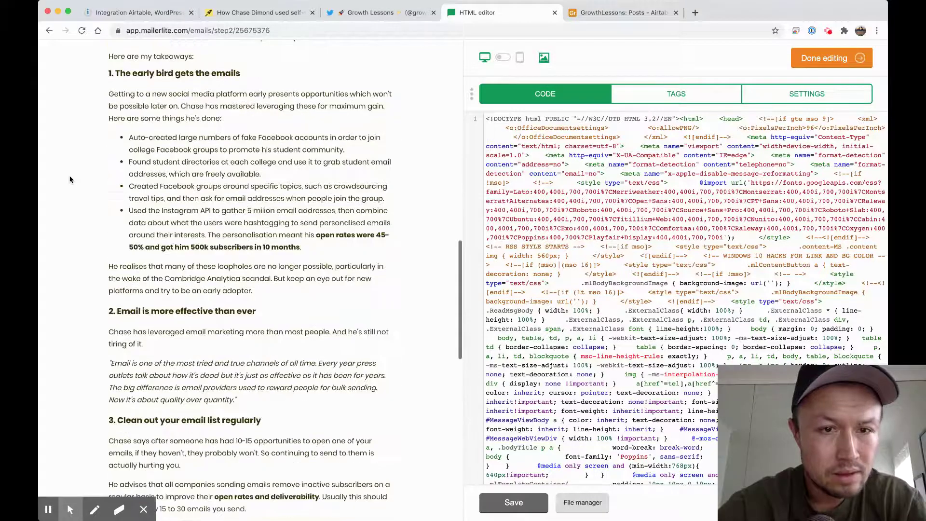
pyautogui.scroll(-6, 70, 179)
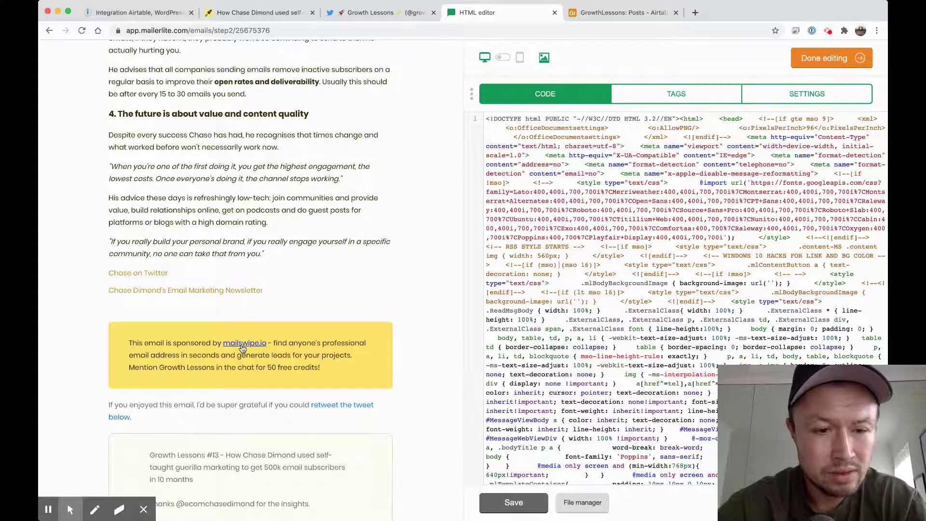
pyautogui.scroll(-3, 186, 344)
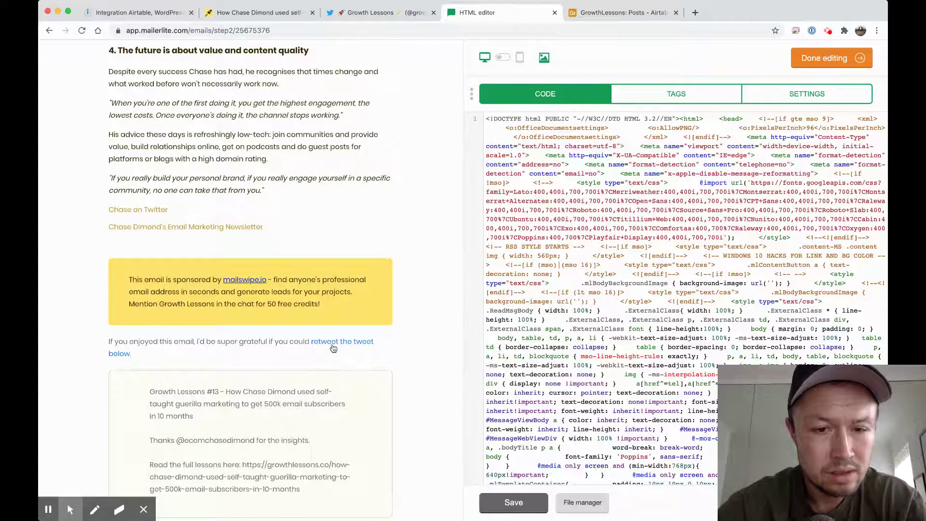
pyautogui.scroll(3, 355, 283)
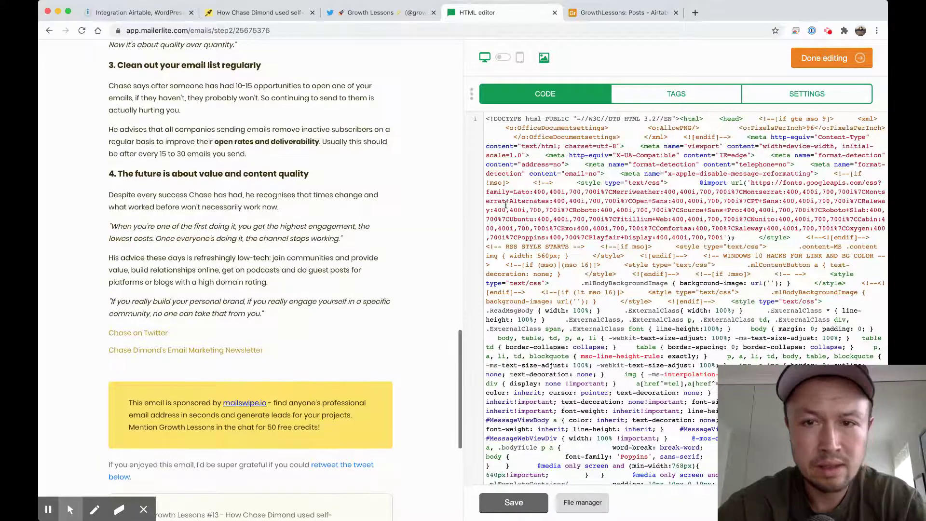
pyautogui.scroll(-10, 622, 184)
pyautogui.scroll(-15, 622, 185)
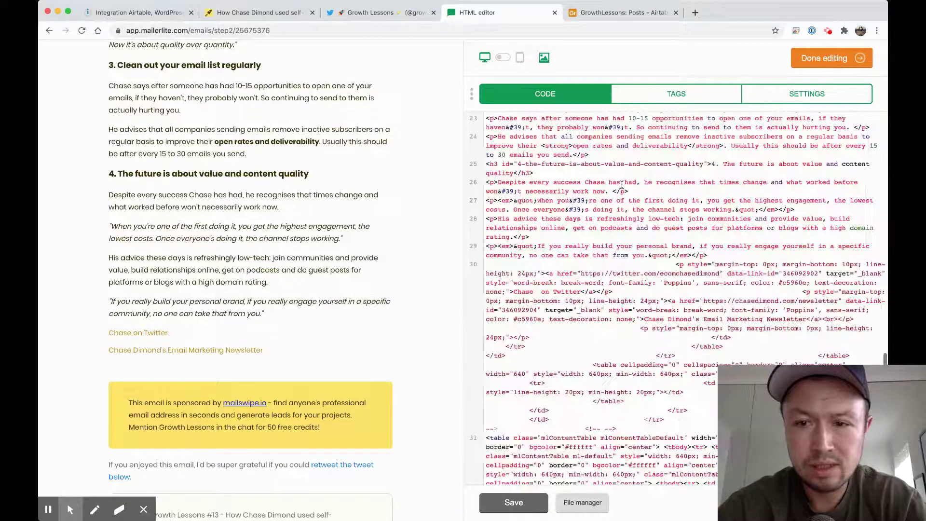
pyautogui.scroll(20, 622, 185)
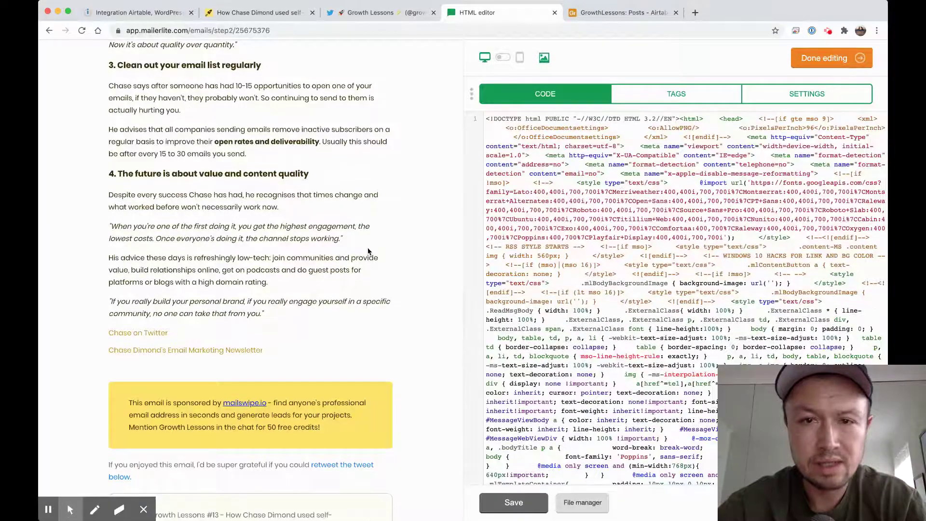
pyautogui.scroll(20, 368, 252)
pyautogui.scroll(-20, 368, 251)
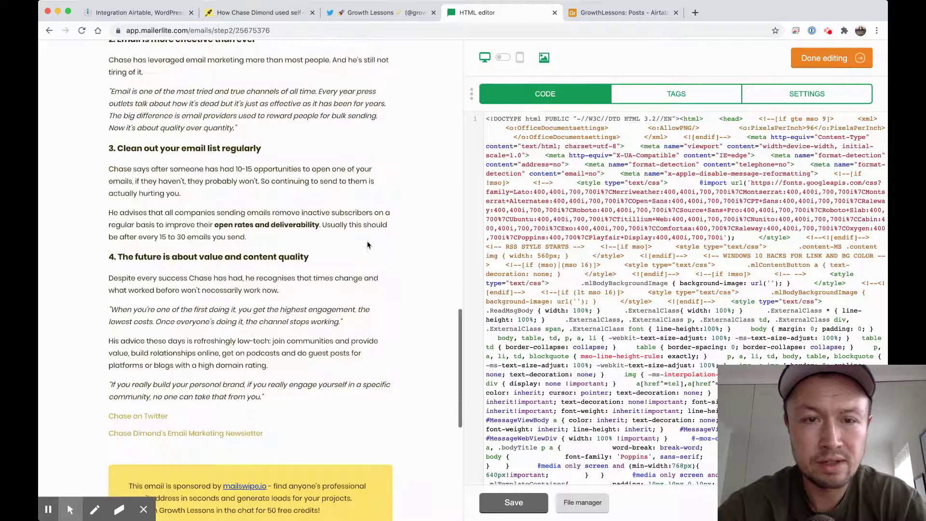
pyautogui.scroll(-5, 292, 314)
pyautogui.scroll(-2, 292, 315)
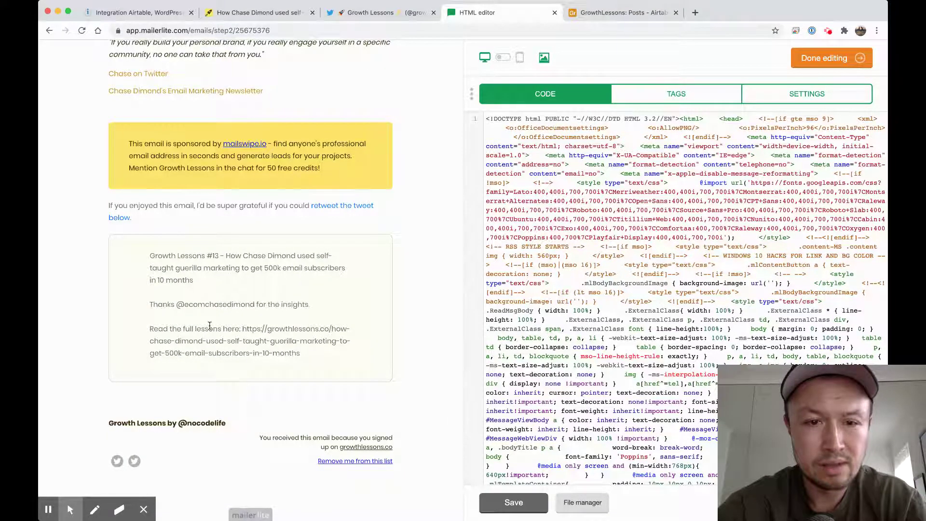
pyautogui.click(352, 206)
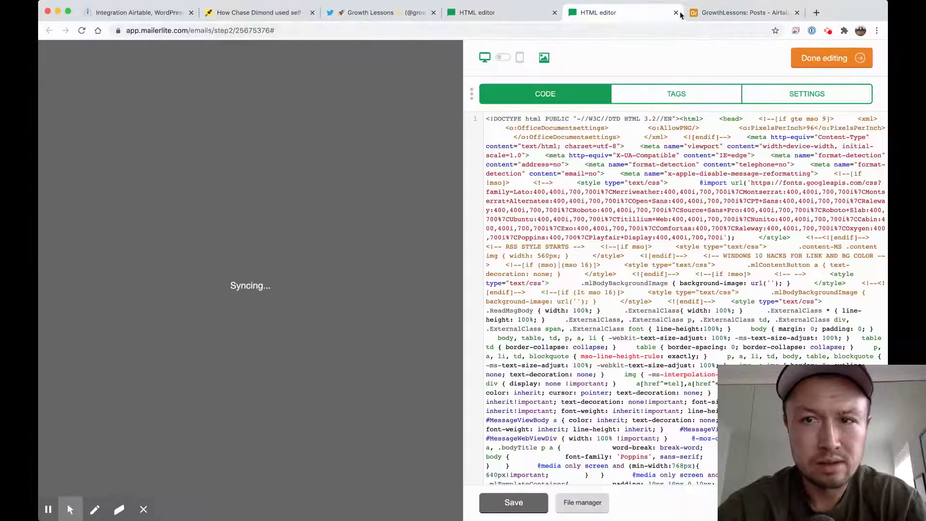
pyautogui.click(676, 13)
pyautogui.scroll(-15, 404, 261)
pyautogui.scroll(2, 404, 261)
pyautogui.scroll(15, 405, 262)
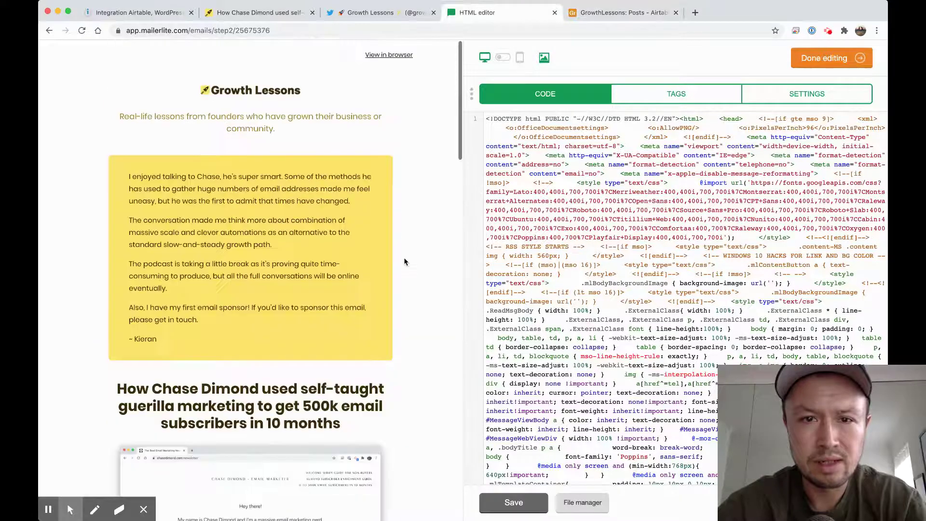
# Step: Finish editing the email's HTML and preview the finished Growth Lessons #13 email
pyautogui.click(826, 59)
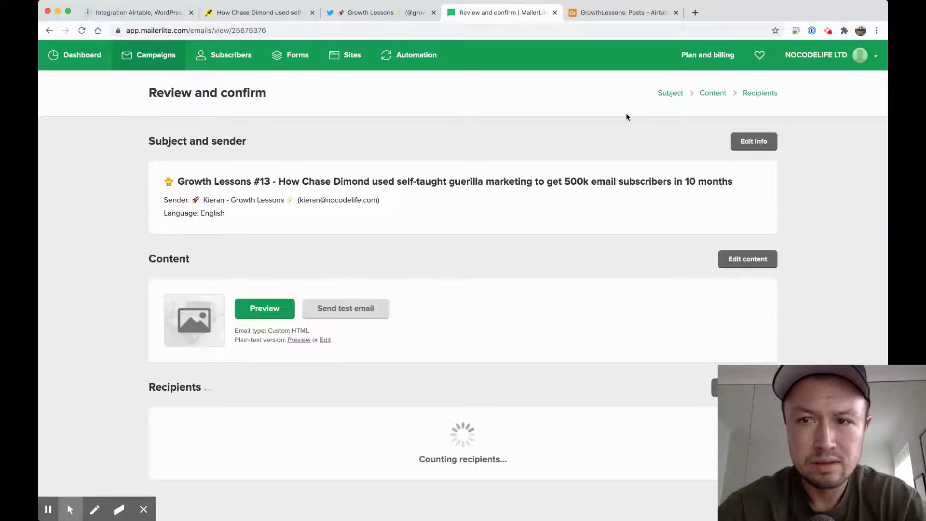
pyautogui.click(261, 314)
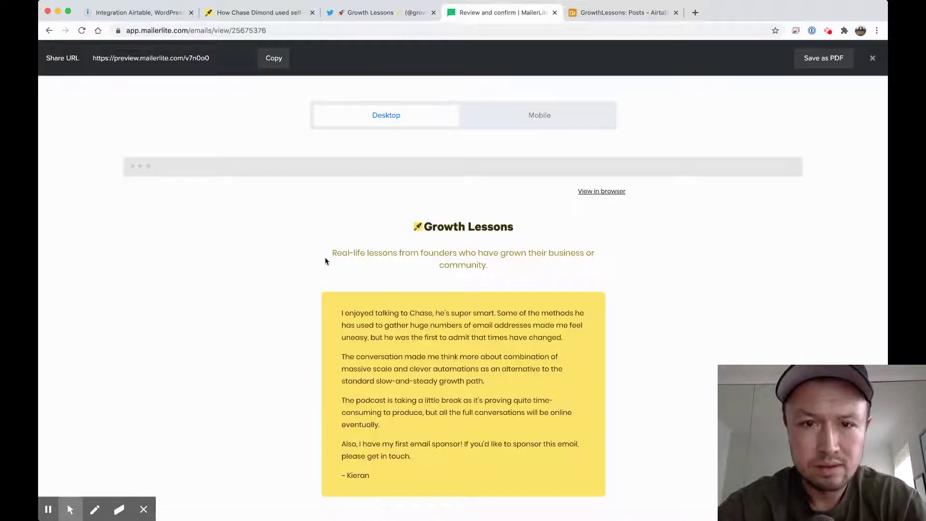
pyautogui.scroll(-15, 325, 261)
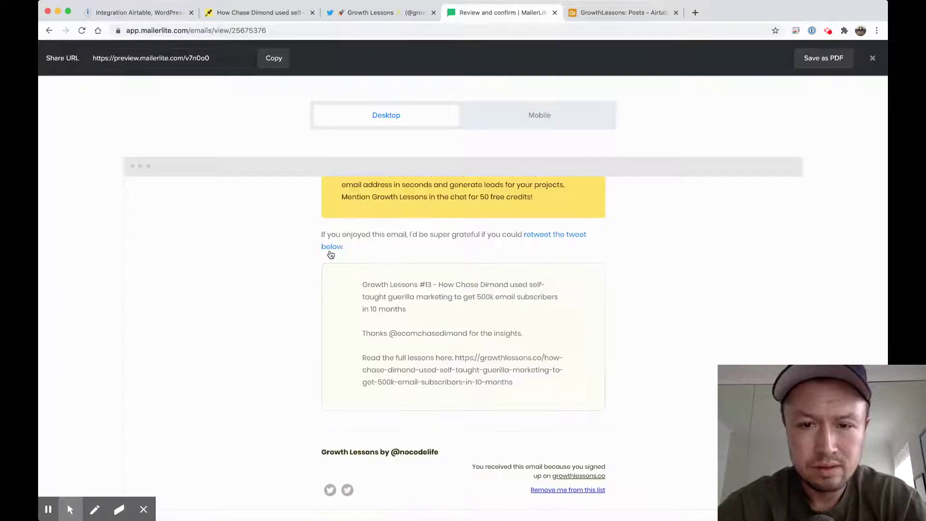
# Step: Test the 'retweet the tweet below' link and the sponsor's mailswipe.io link from the preview
pyautogui.click(331, 248)
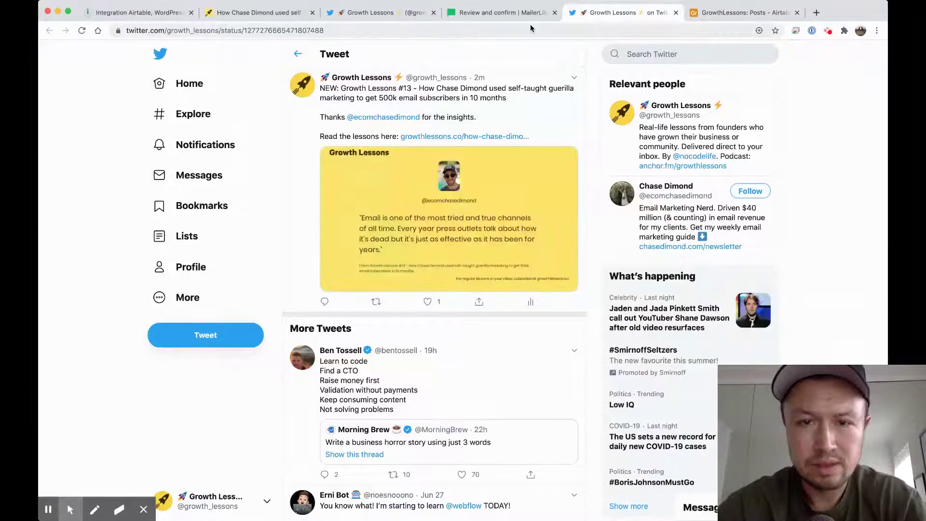
pyautogui.click(503, 16)
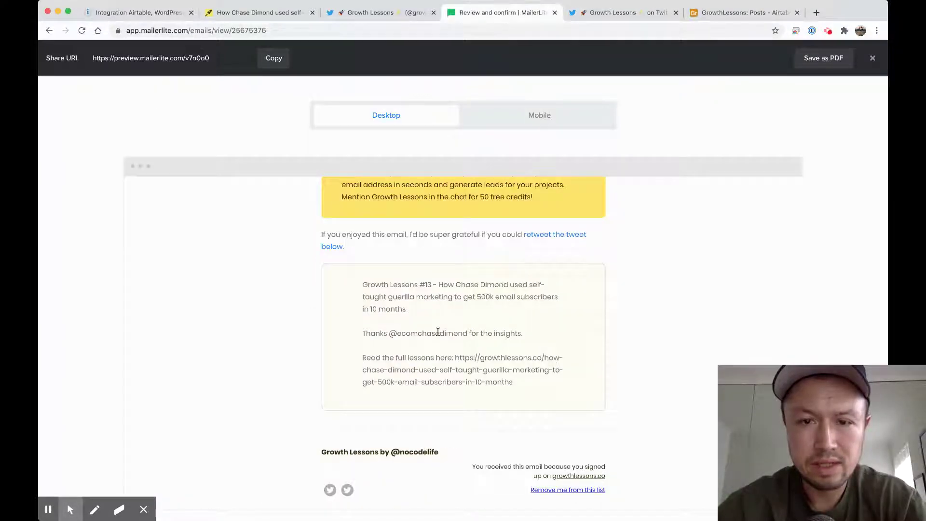
pyautogui.scroll(5, 438, 331)
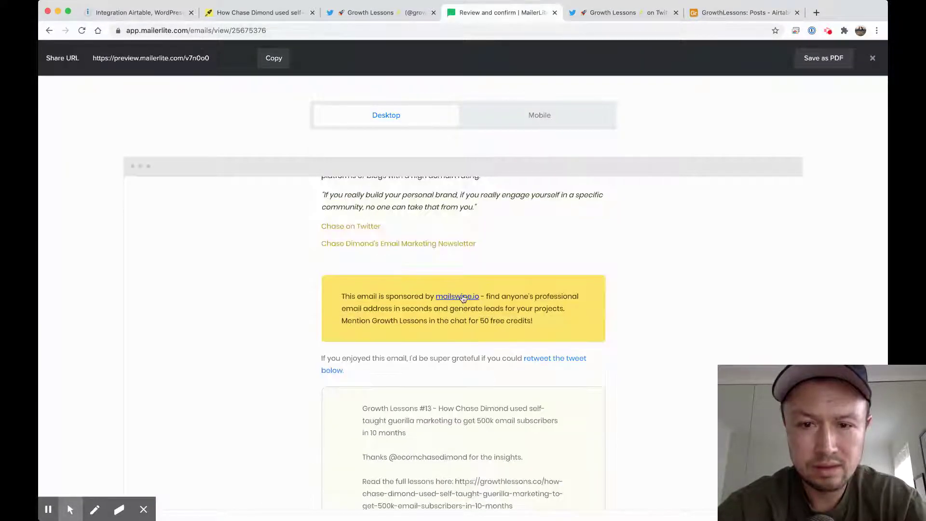
pyautogui.click(458, 297)
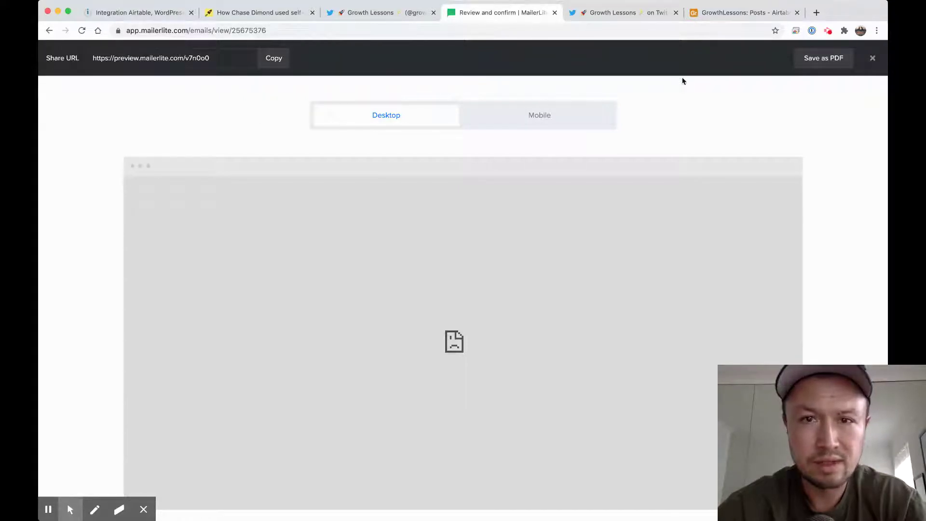
# Step: Close the email preview, glance at the Twitter and Integromat tabs, then show Airtable's GrowthLessons Posts table
pyautogui.click(874, 58)
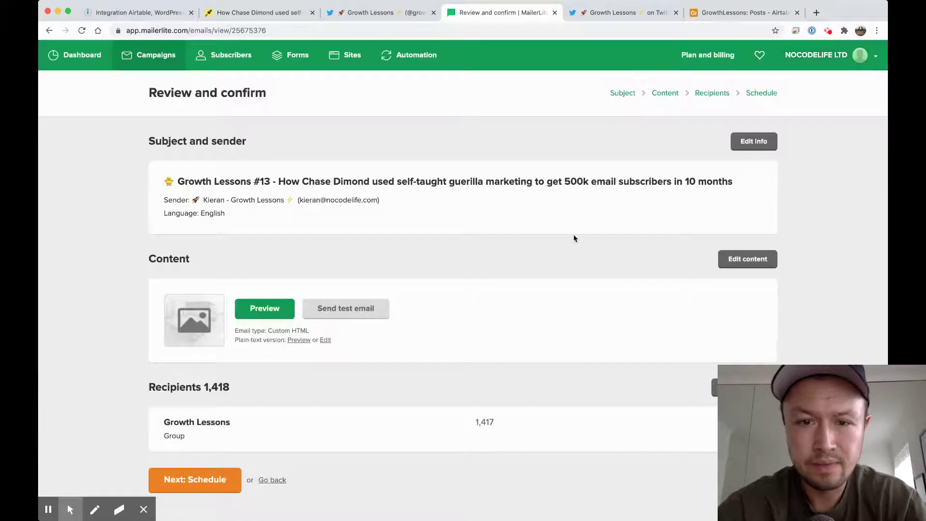
pyautogui.click(386, 13)
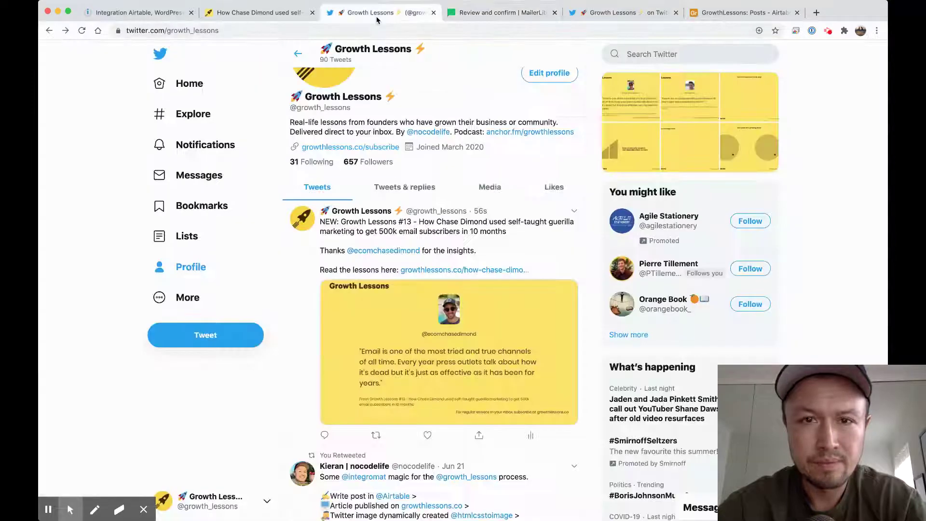
pyautogui.click(492, 16)
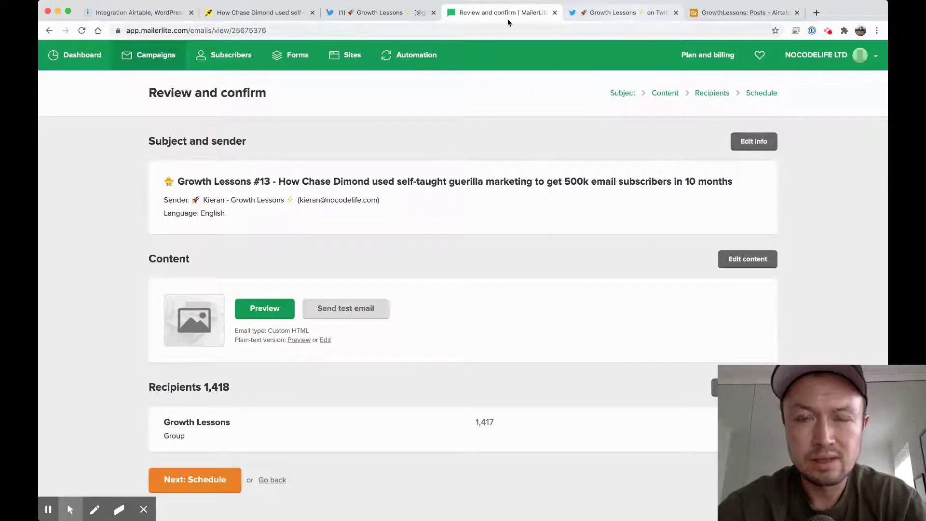
pyautogui.click(147, 14)
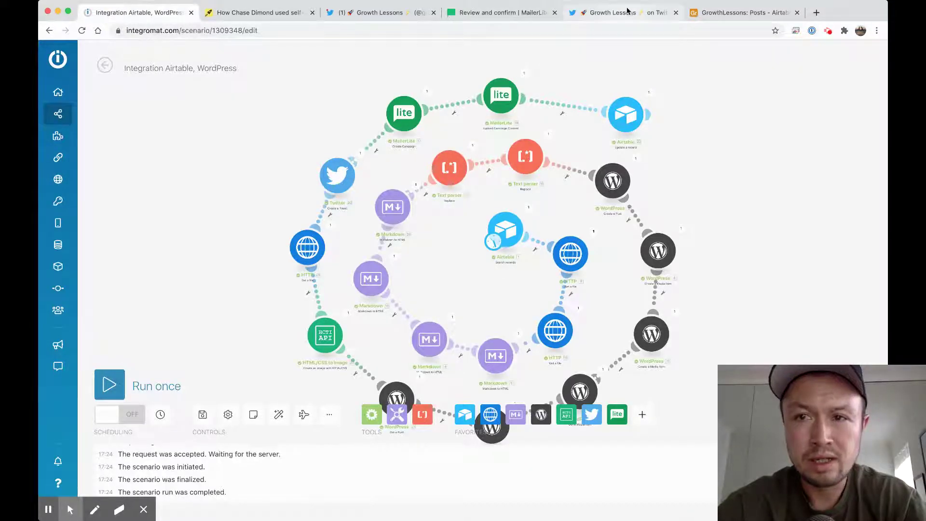
pyautogui.click(490, 19)
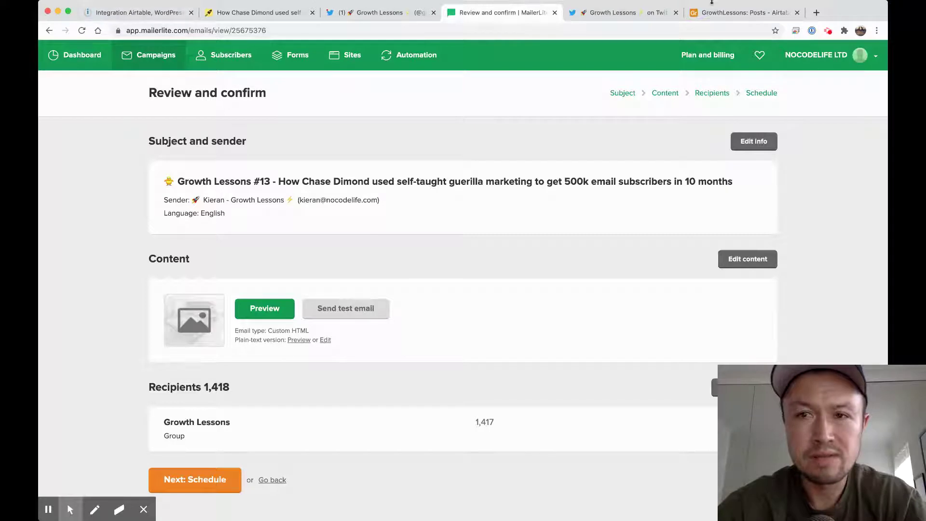
pyautogui.click(713, 12)
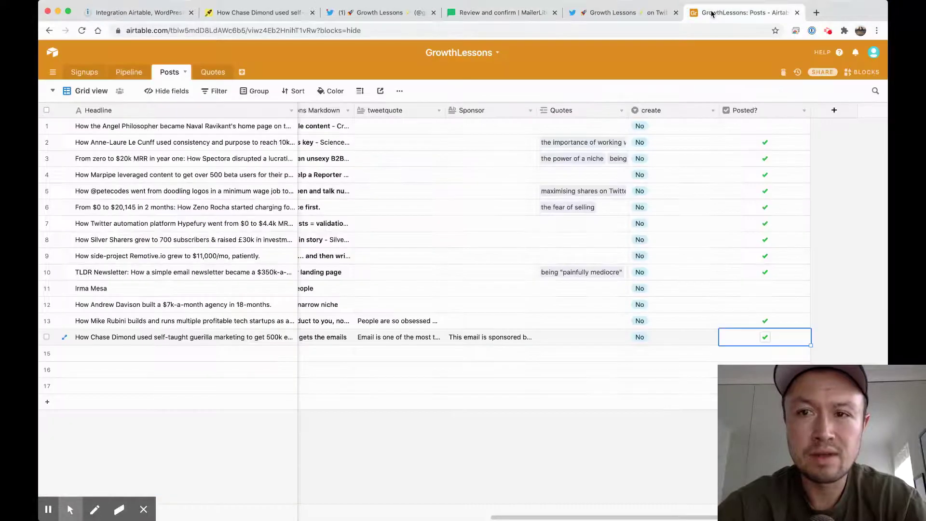
# Step: Expand the guerilla marketing post's record, scroll through its fields, and return to the Integromat scenario
pyautogui.click(64, 337)
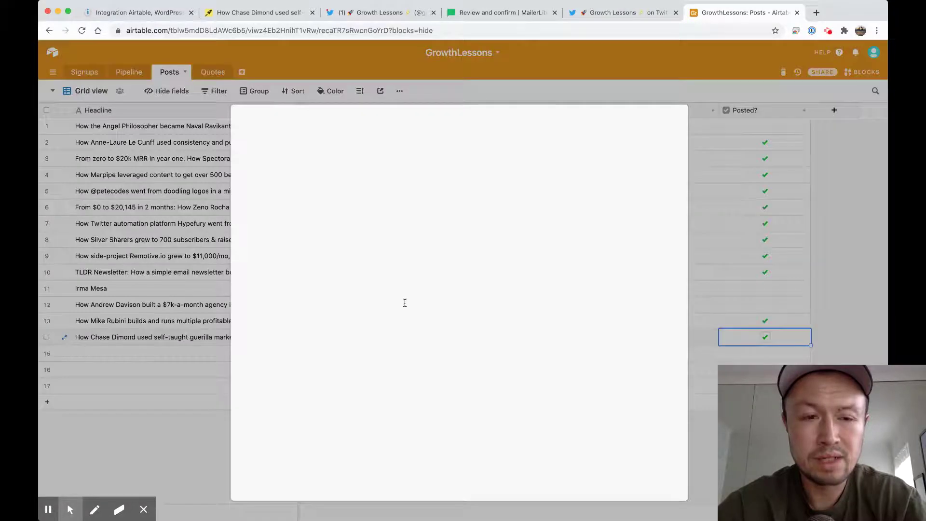
pyautogui.scroll(-10, 436, 248)
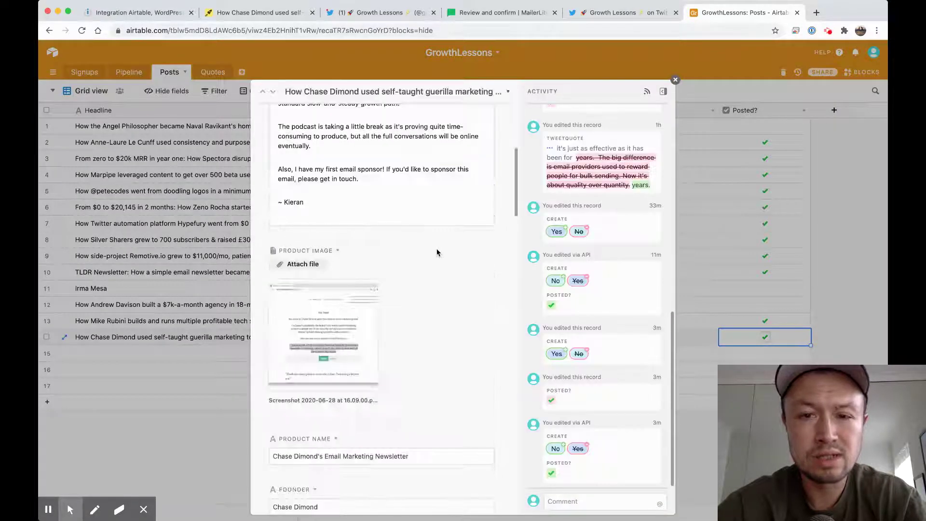
pyautogui.scroll(-6, 438, 252)
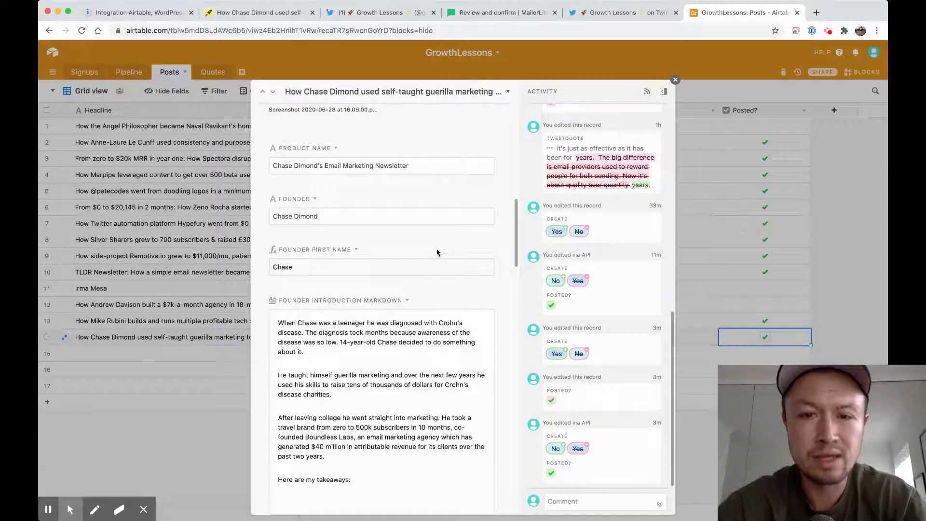
pyautogui.scroll(-8, 438, 251)
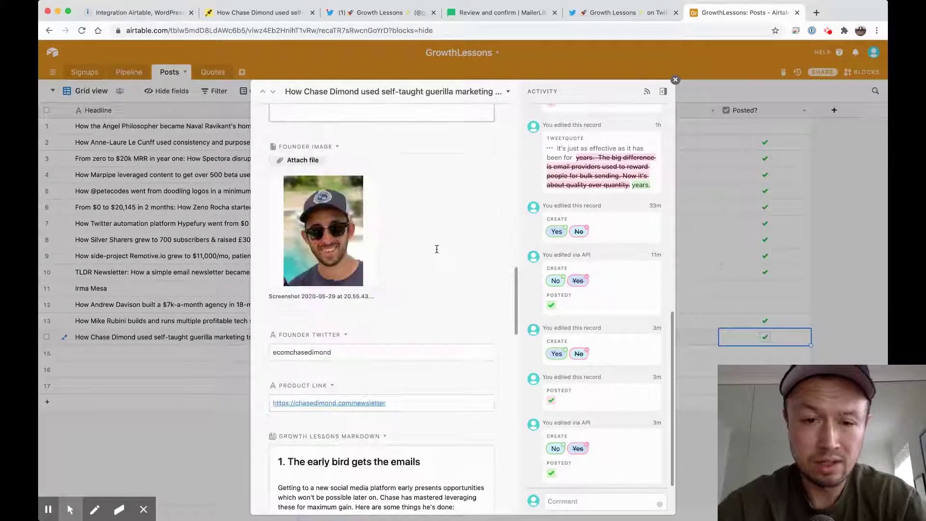
pyautogui.scroll(-12, 436, 249)
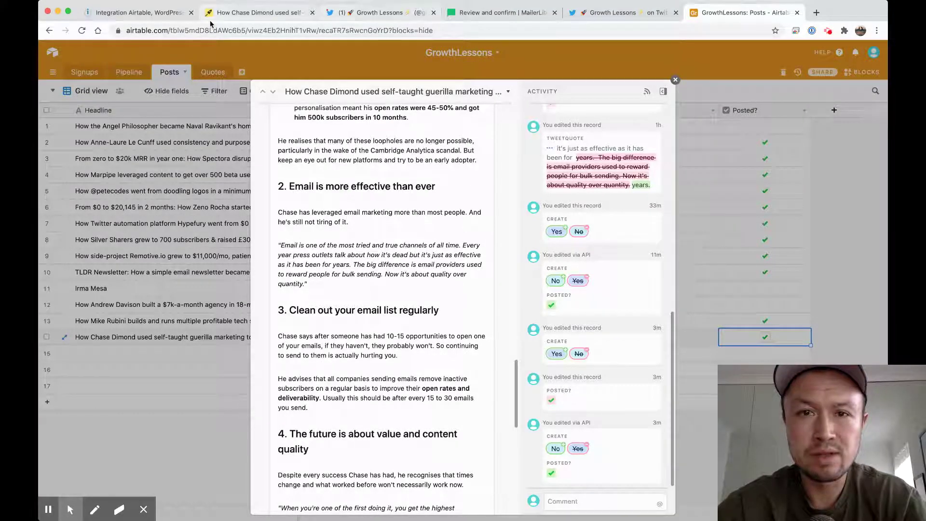
pyautogui.click(135, 16)
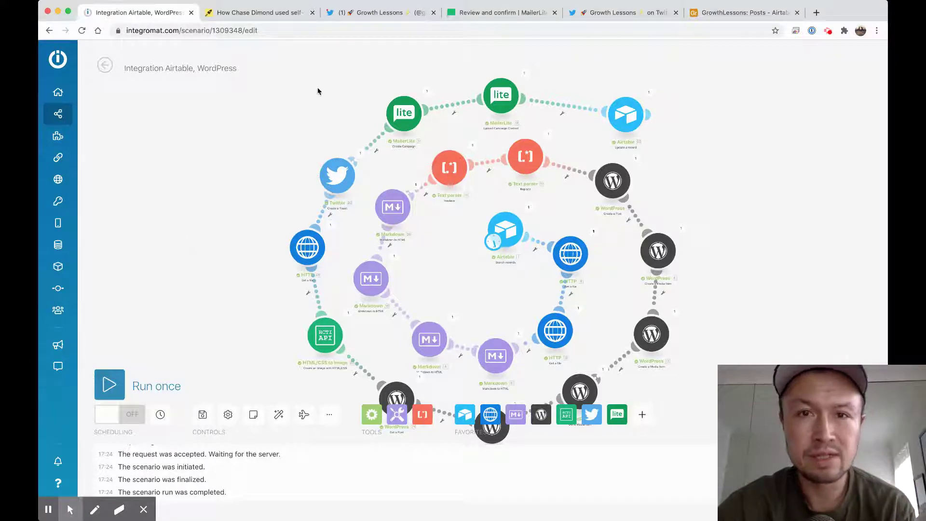
# Step: Show the Growth Lessons Twitter profile scrolled to the top, with the Growth Lessons #13 quote-card tweet
pyautogui.click(371, 16)
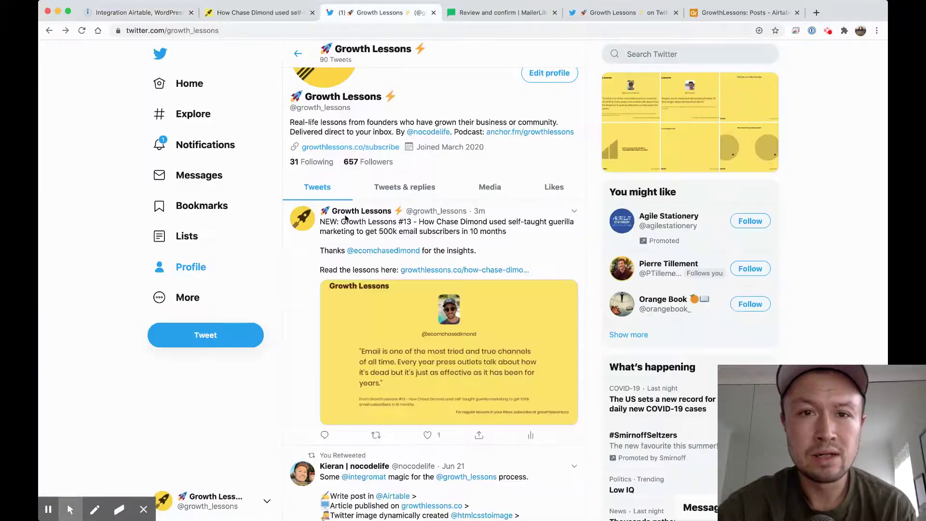
pyautogui.scroll(1, 444, 209)
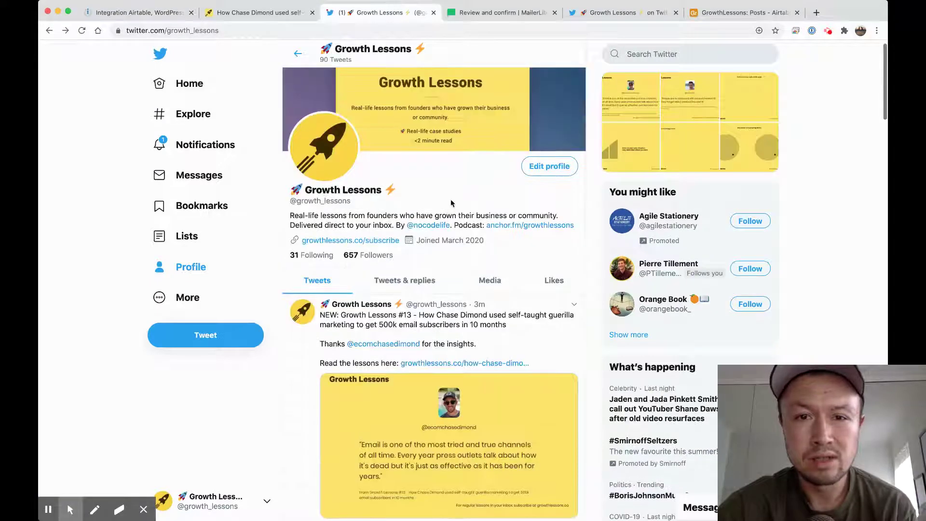
pyautogui.moveTo(450, 228)
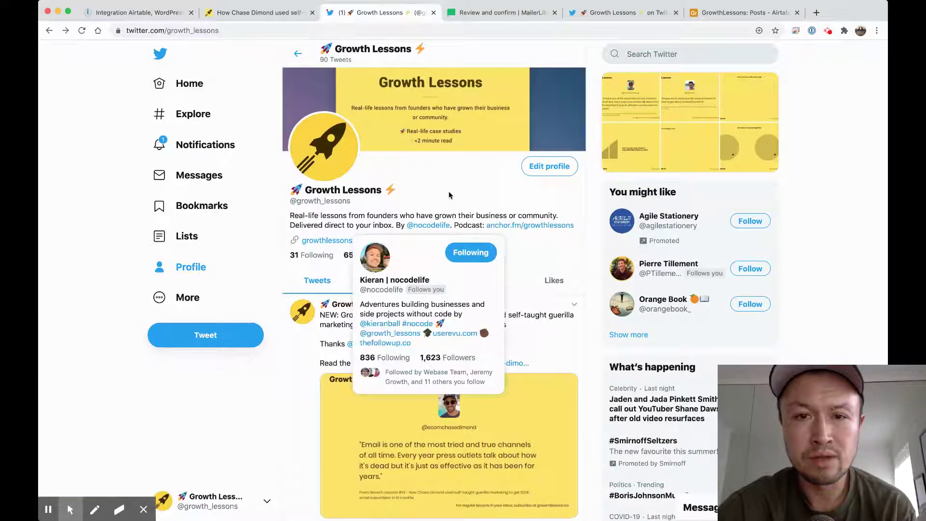